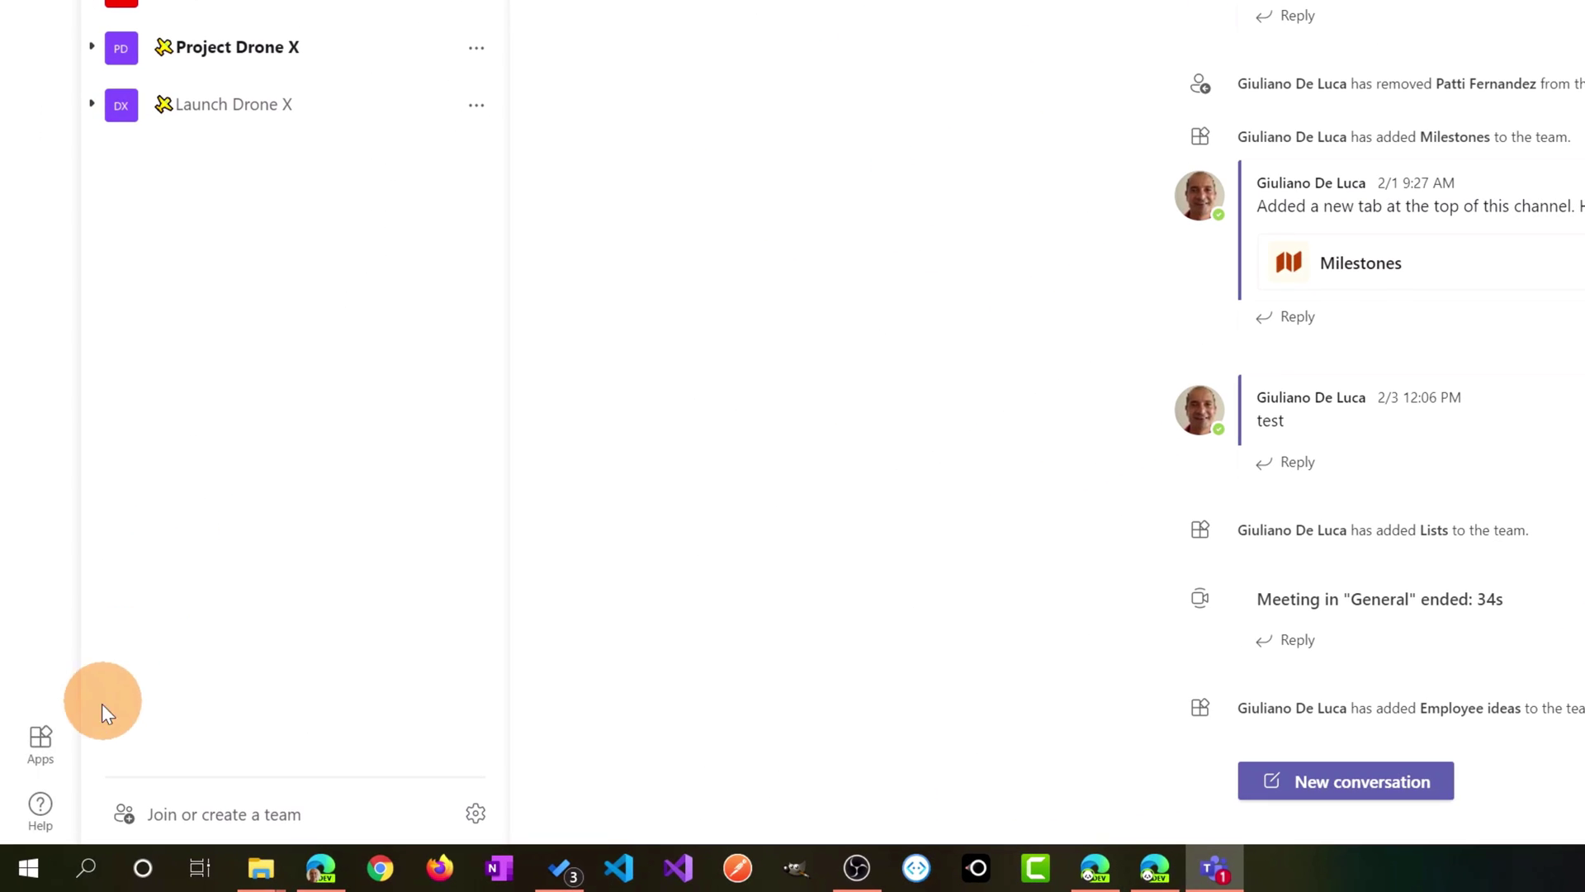
# Step: Search the Teams app catalog for "employee ideas" and review the Employee ideas app's description and details
pyautogui.click(52, 751)
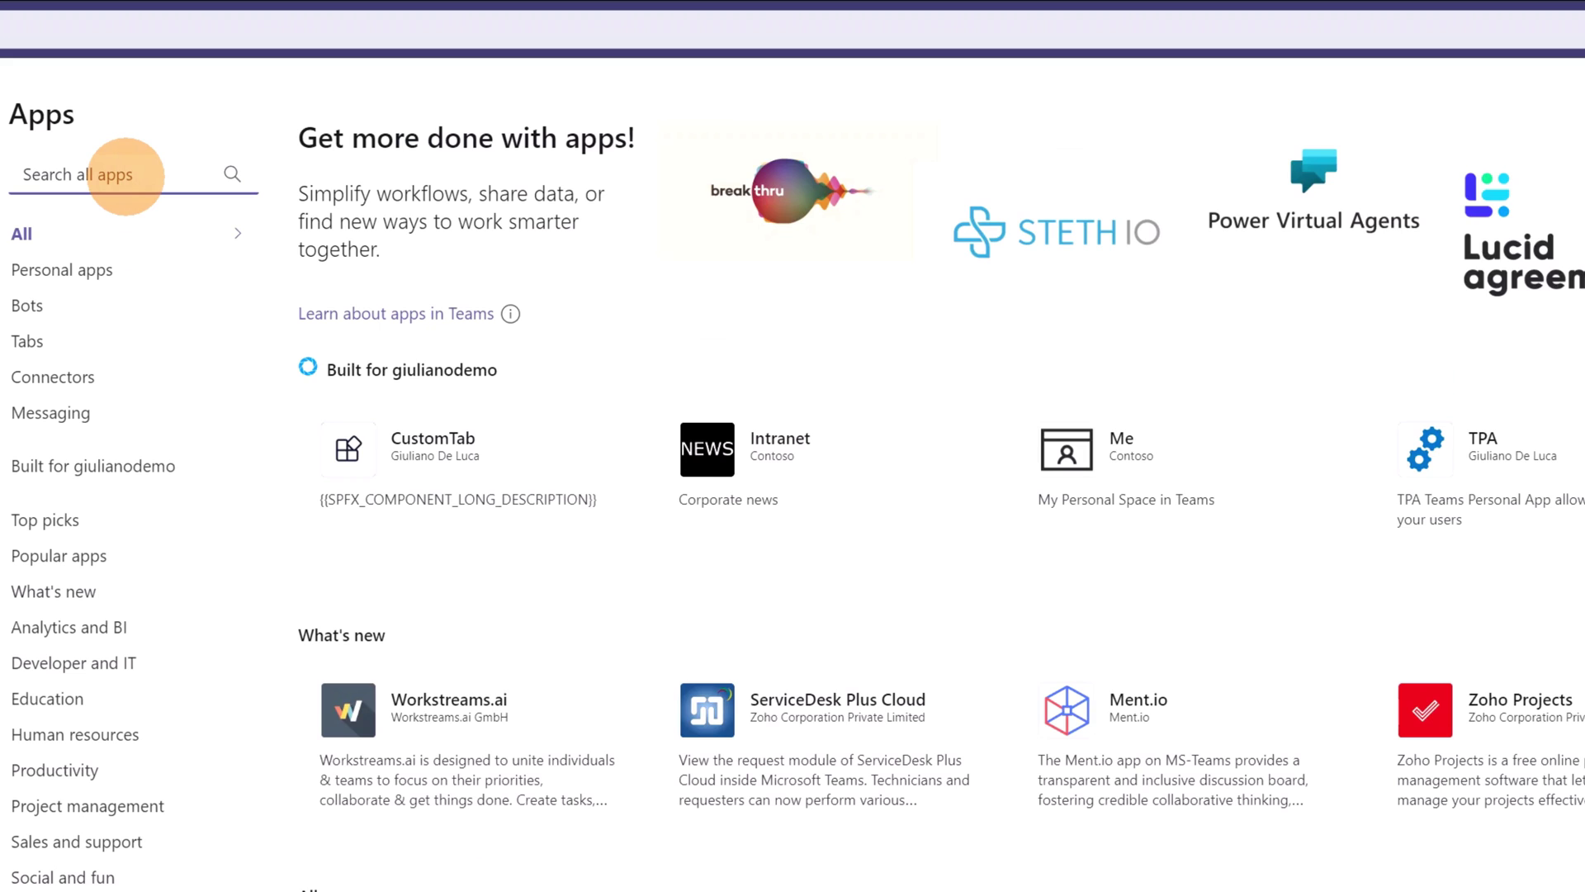
pyautogui.write('employee ide')
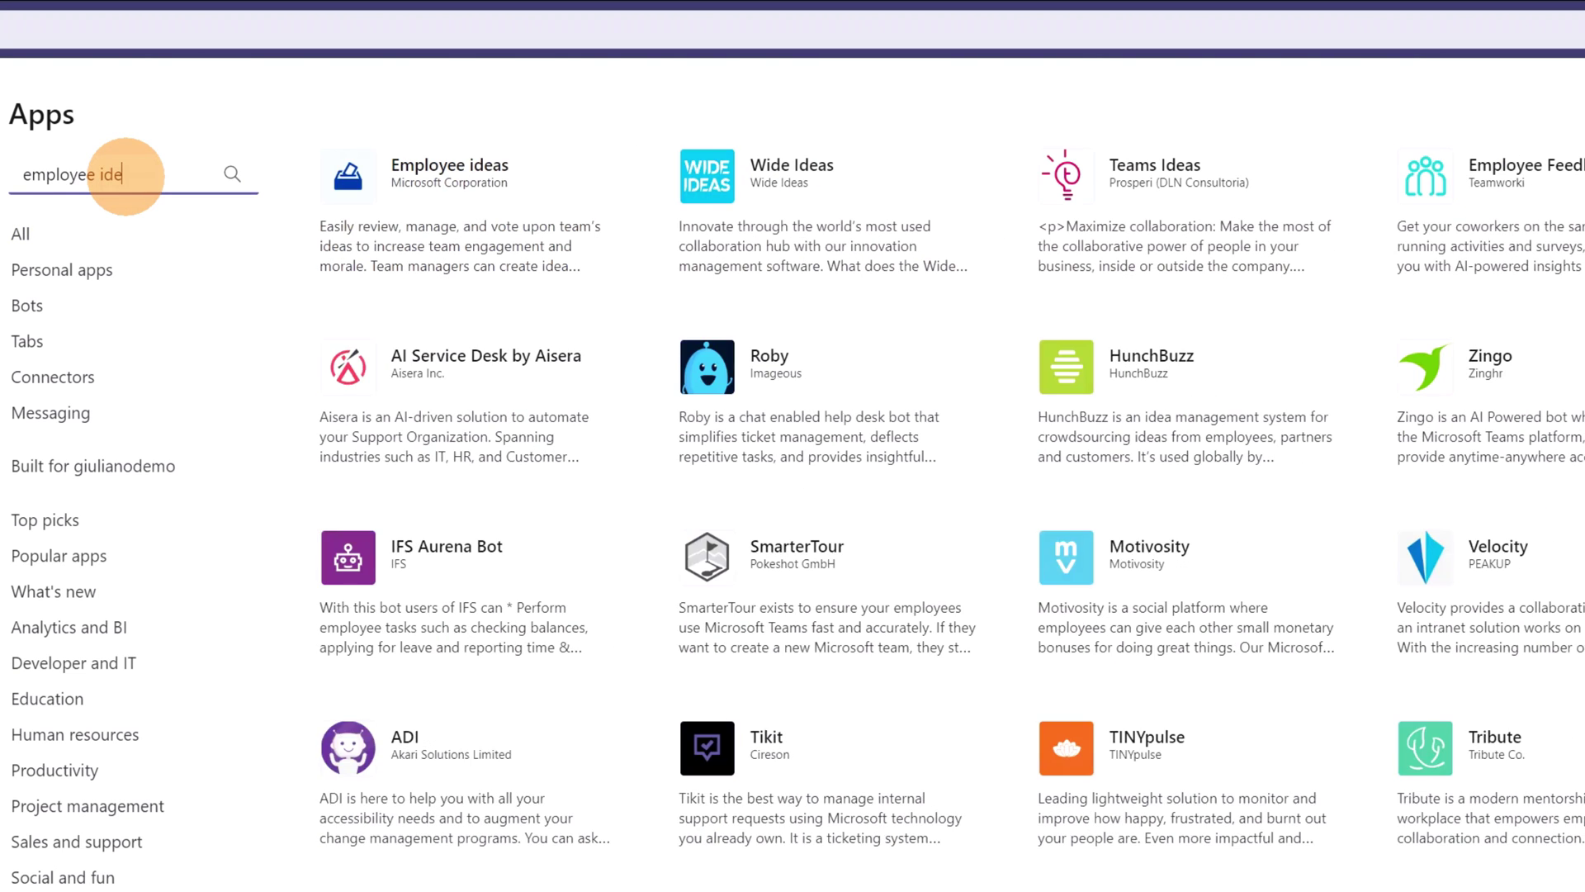
pyautogui.write('as')
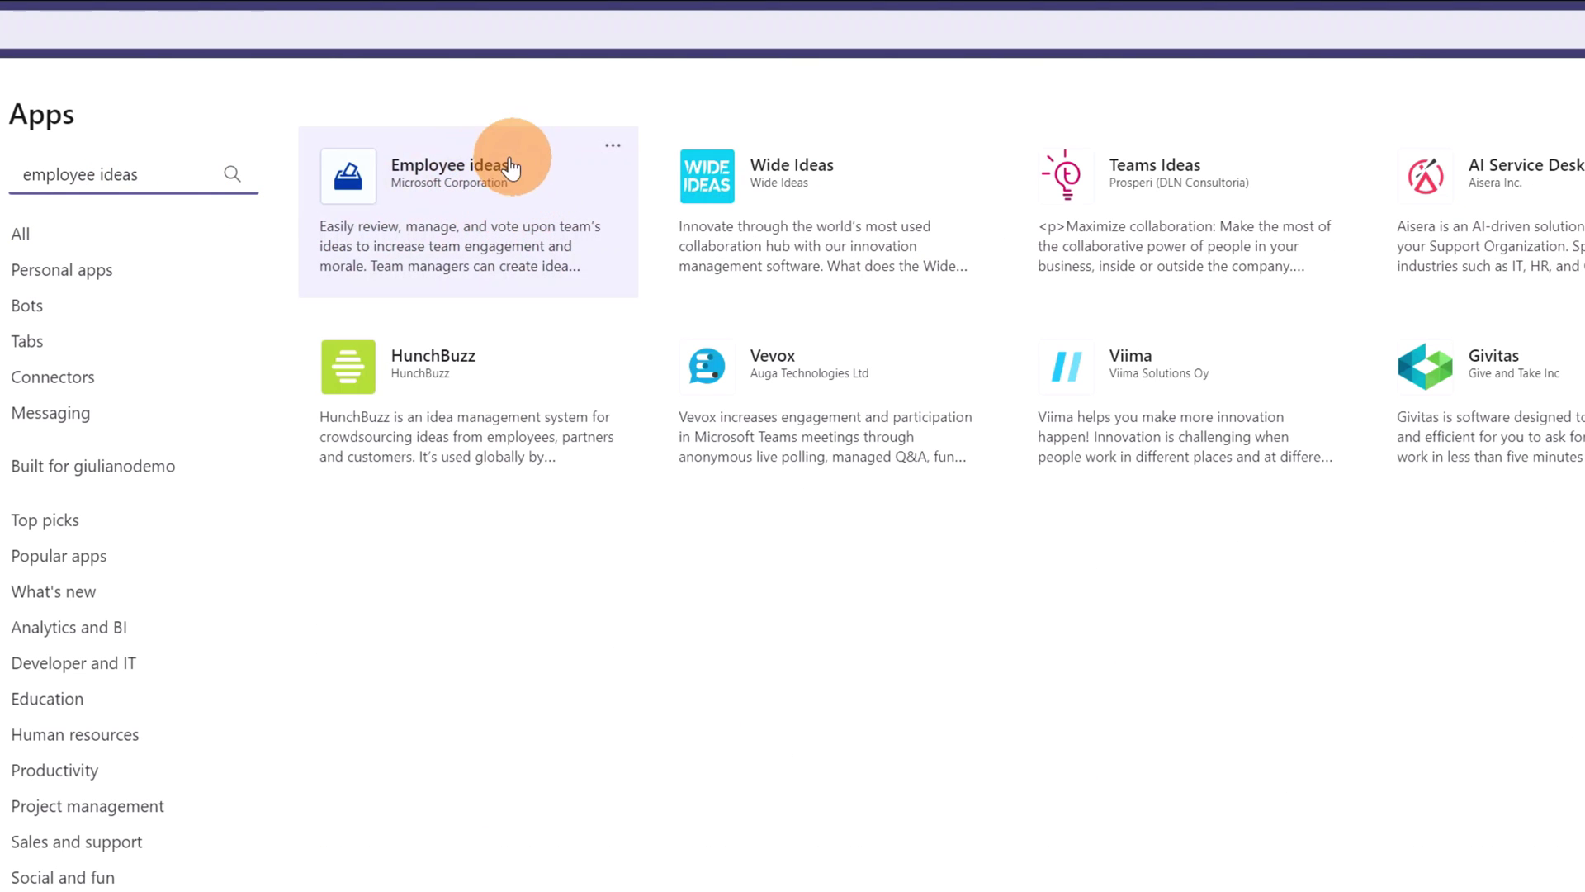
pyautogui.click(479, 234)
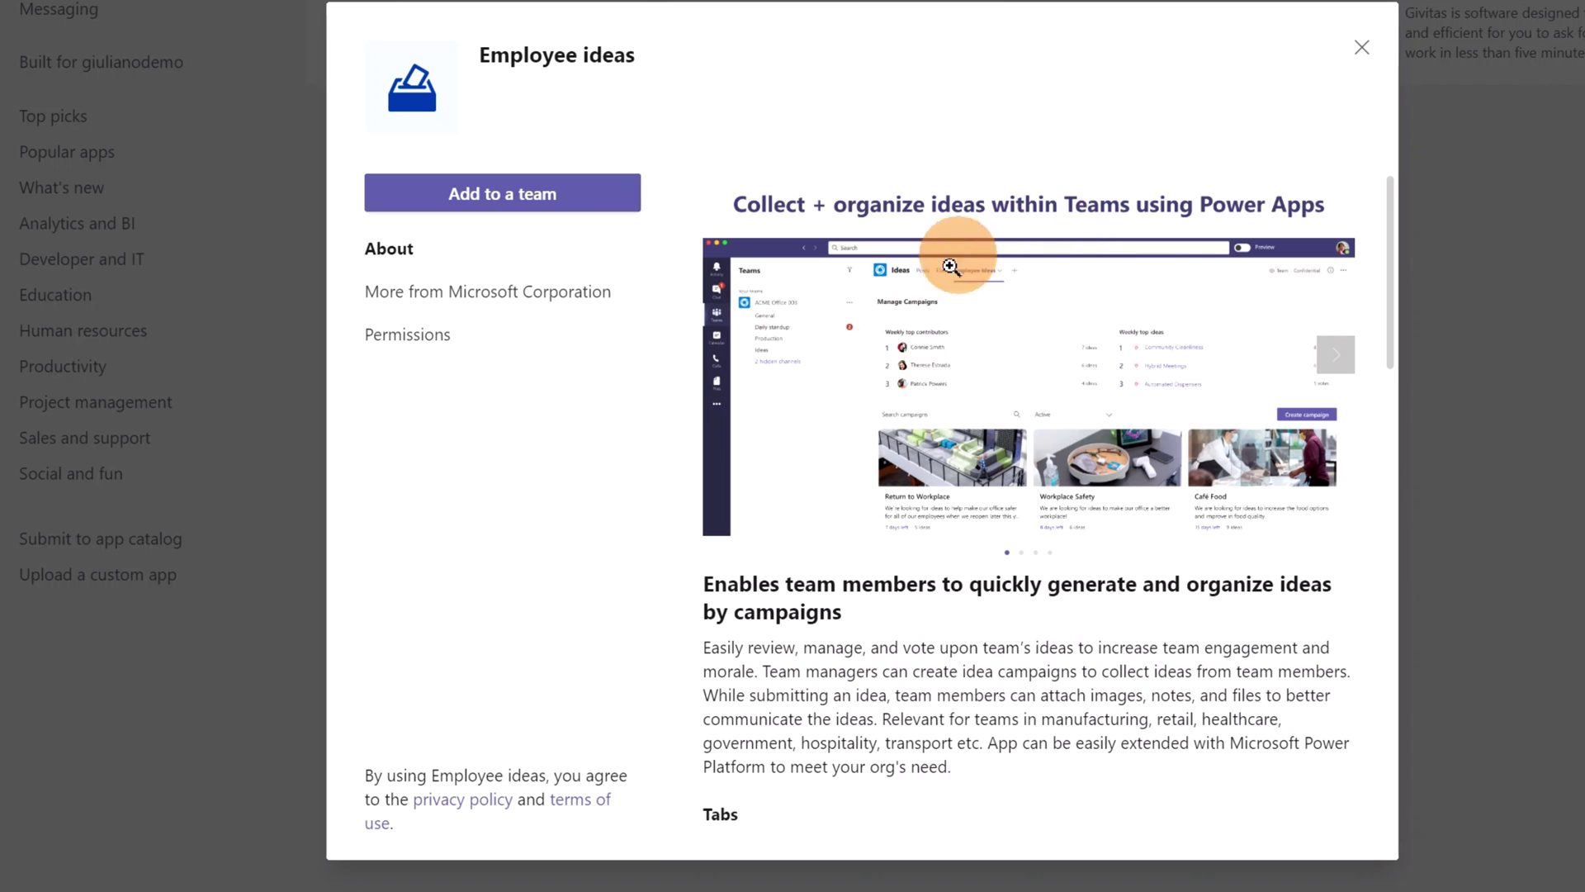
pyautogui.scroll(-3, 780, 512)
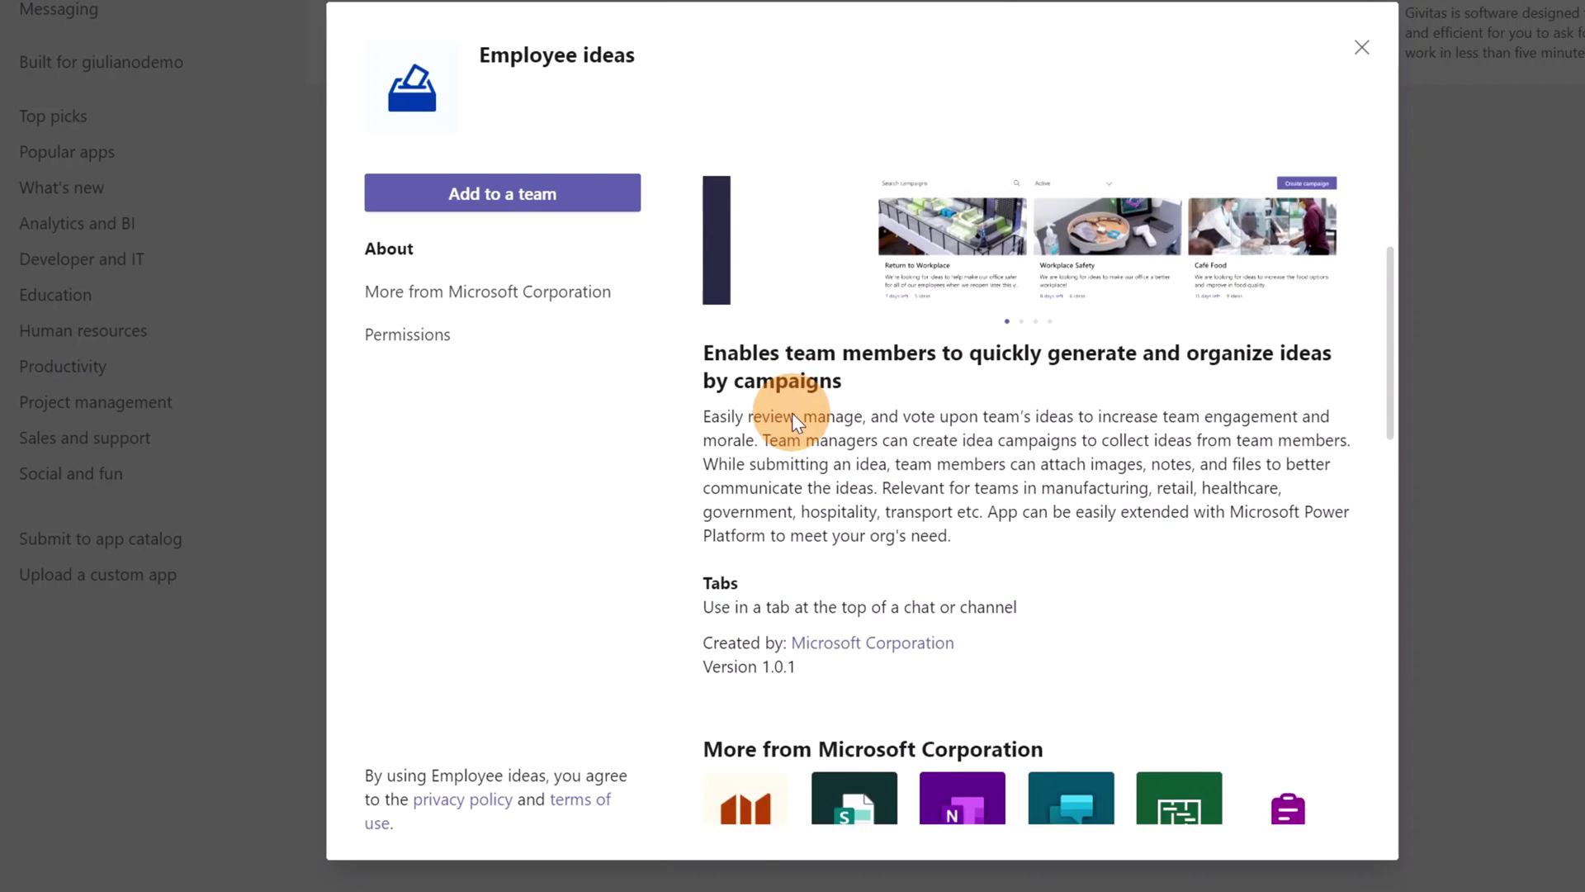
pyautogui.scroll(-8, 791, 410)
pyautogui.scroll(11, 785, 344)
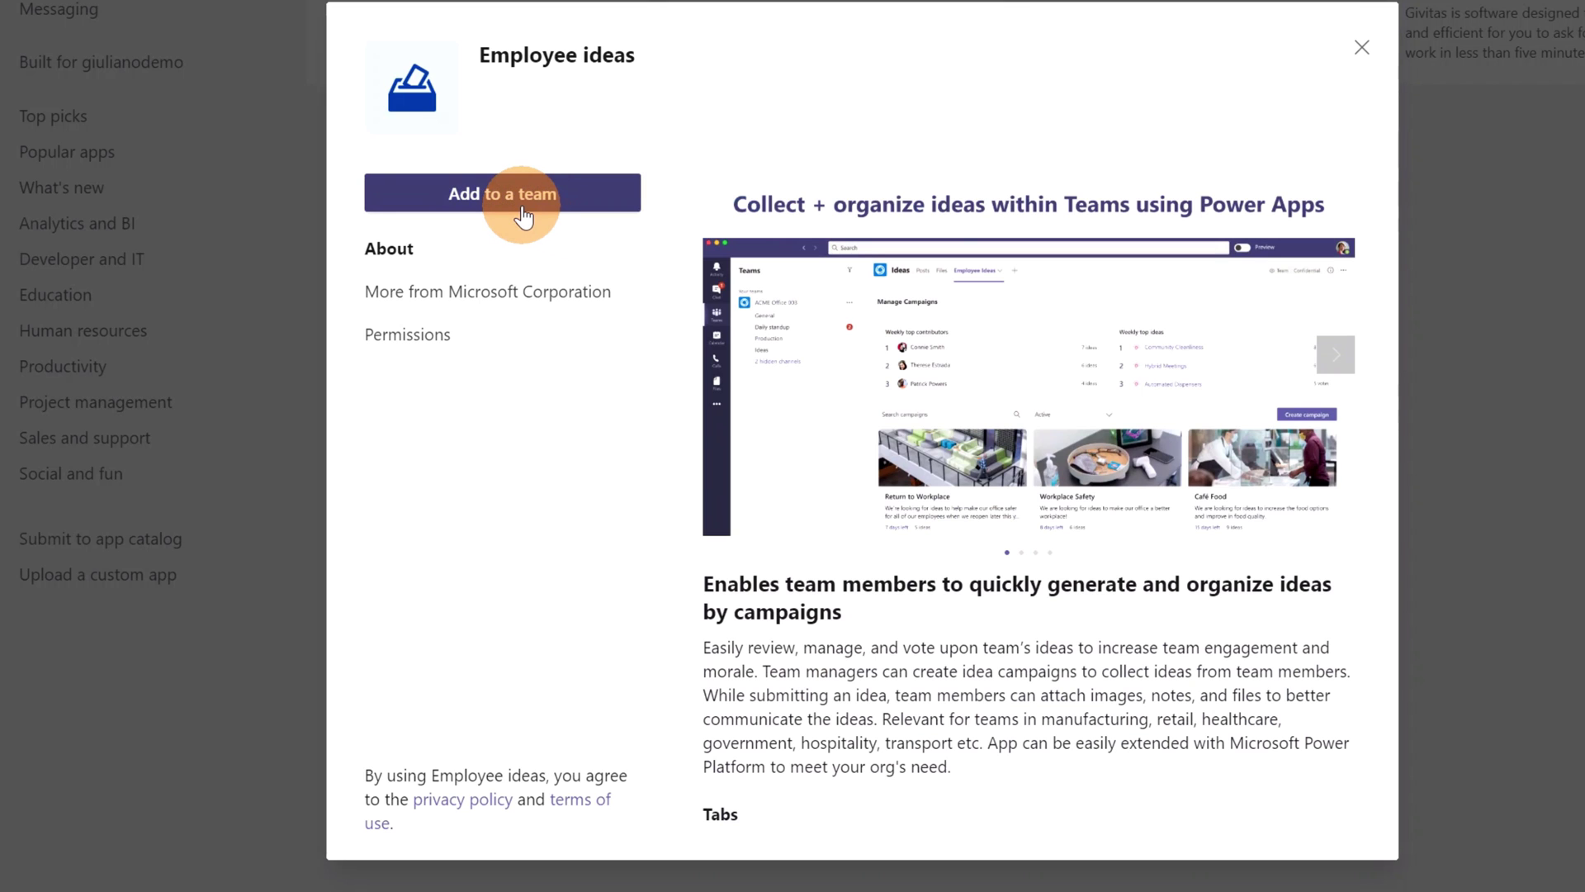
pyautogui.click(524, 217)
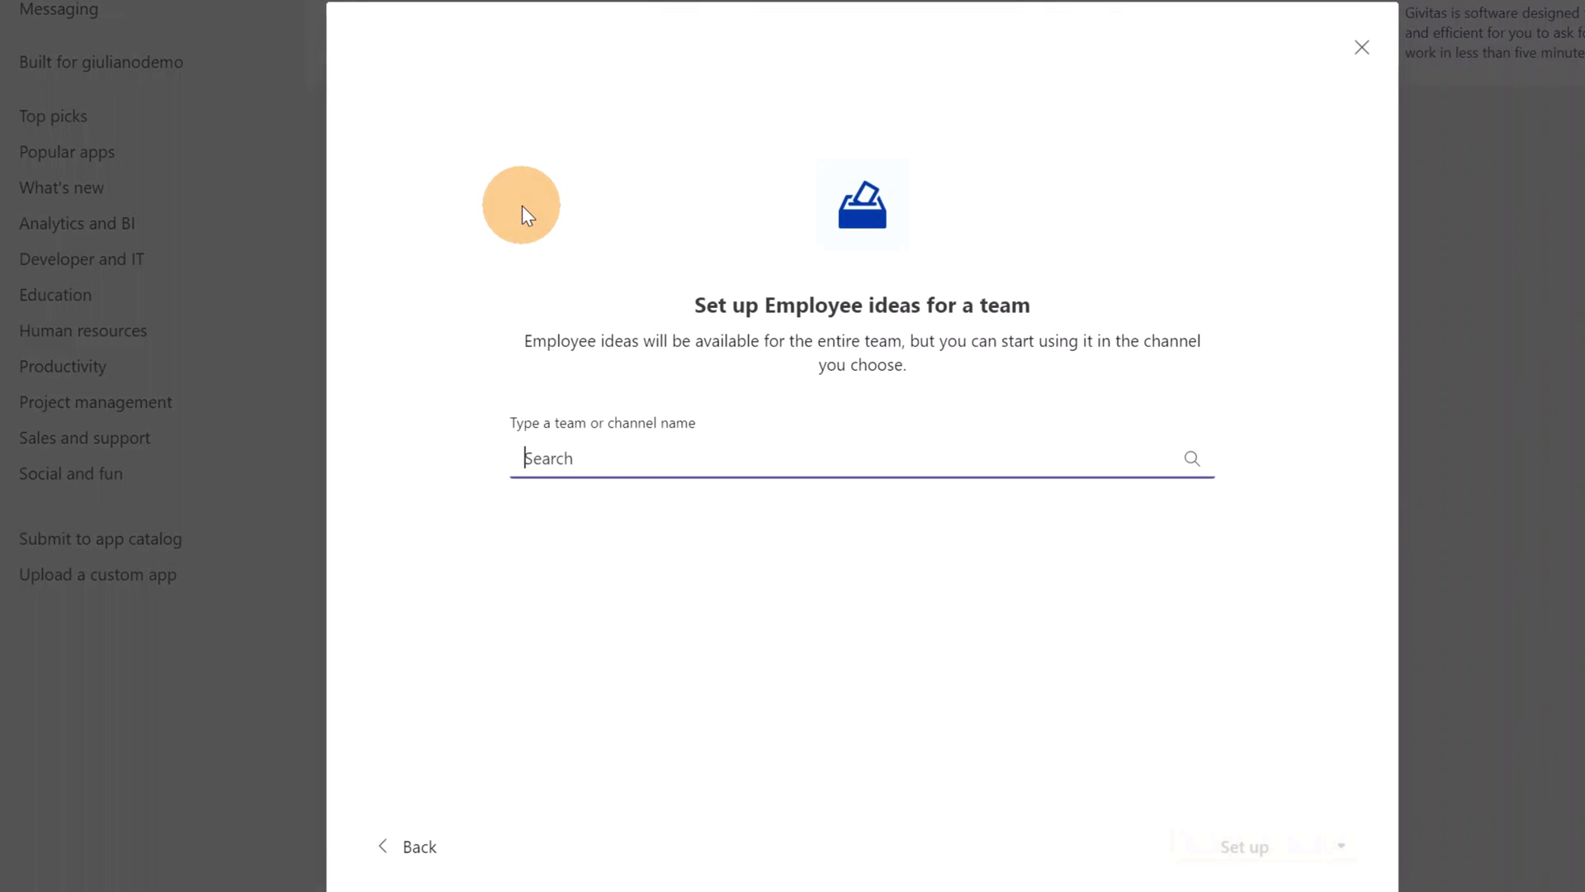
pyautogui.click(642, 469)
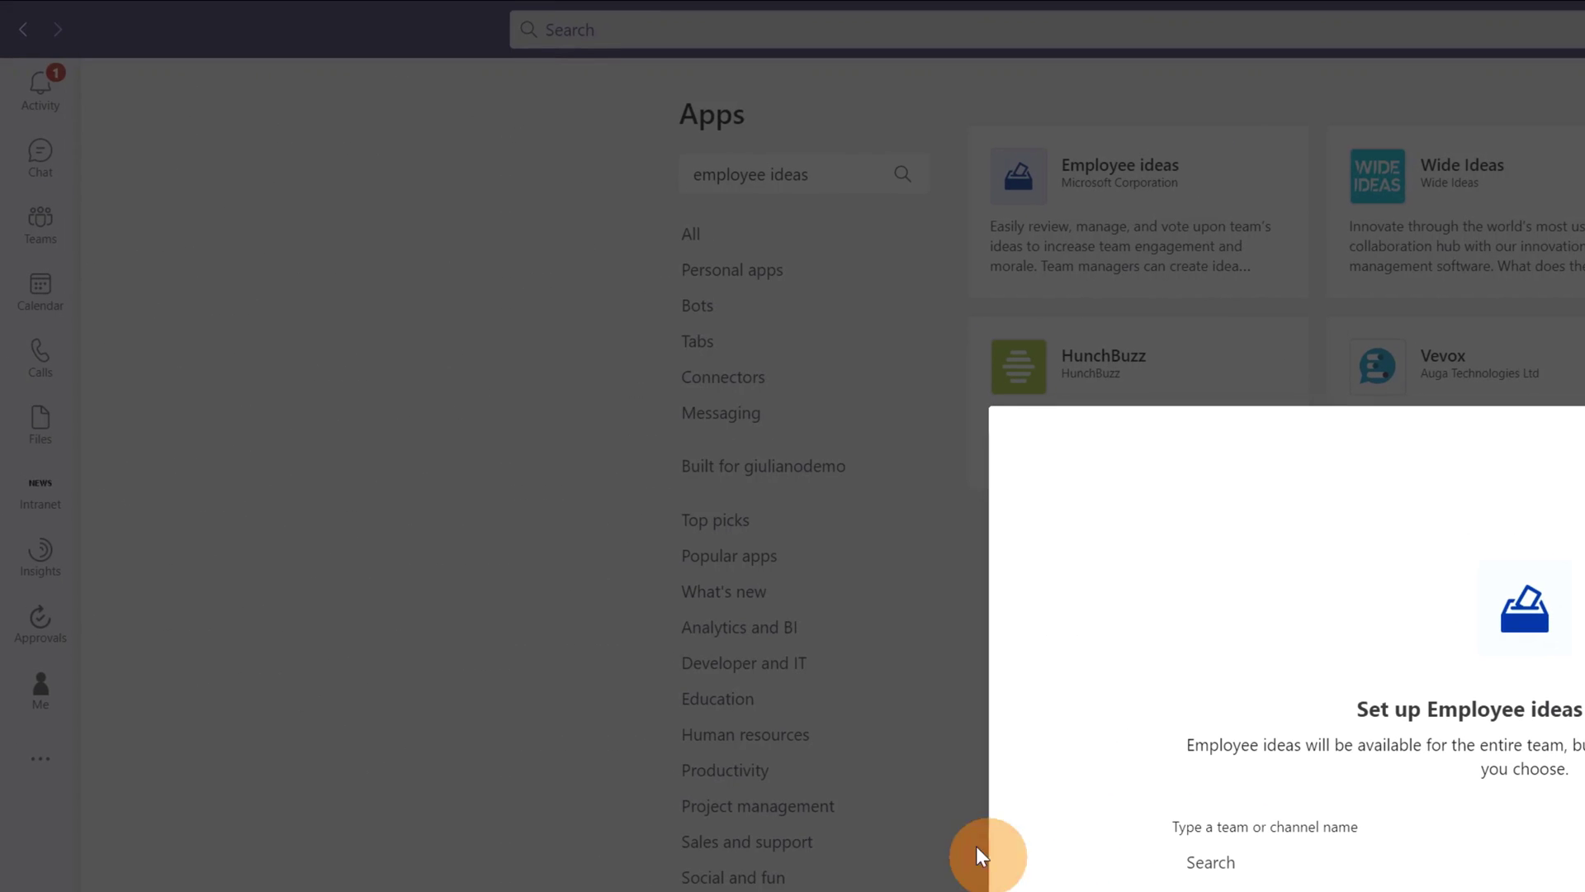
pyautogui.click(523, 602)
# Step: Add Employee ideas as a tab in the IT team's Meetings channel, with a channel post about it, and allow its requested permissions
pyautogui.click(45, 227)
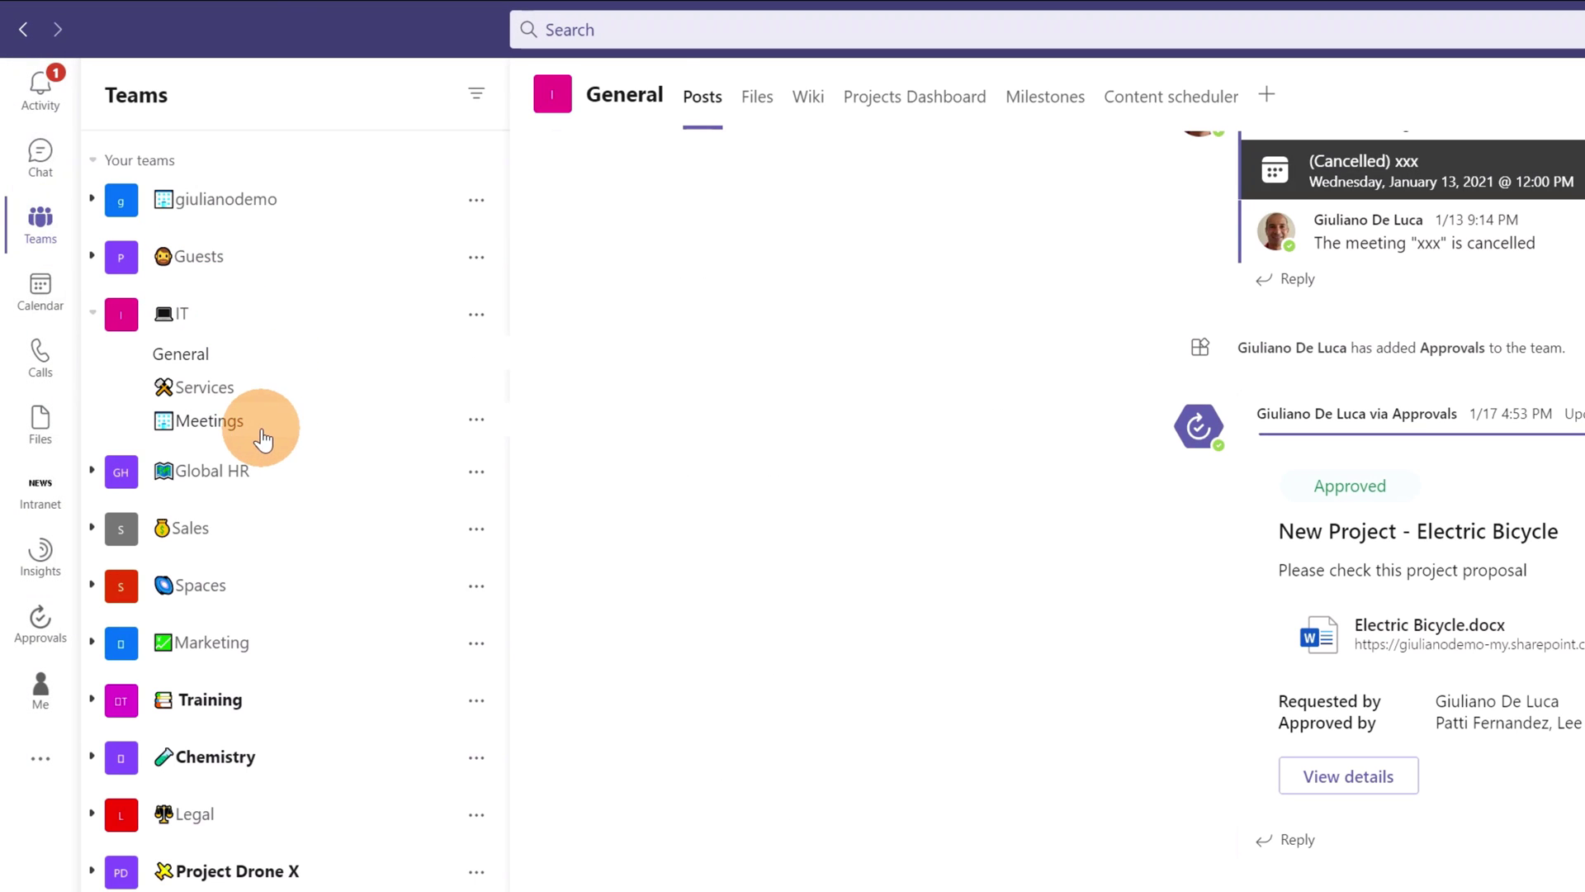
pyautogui.click(263, 439)
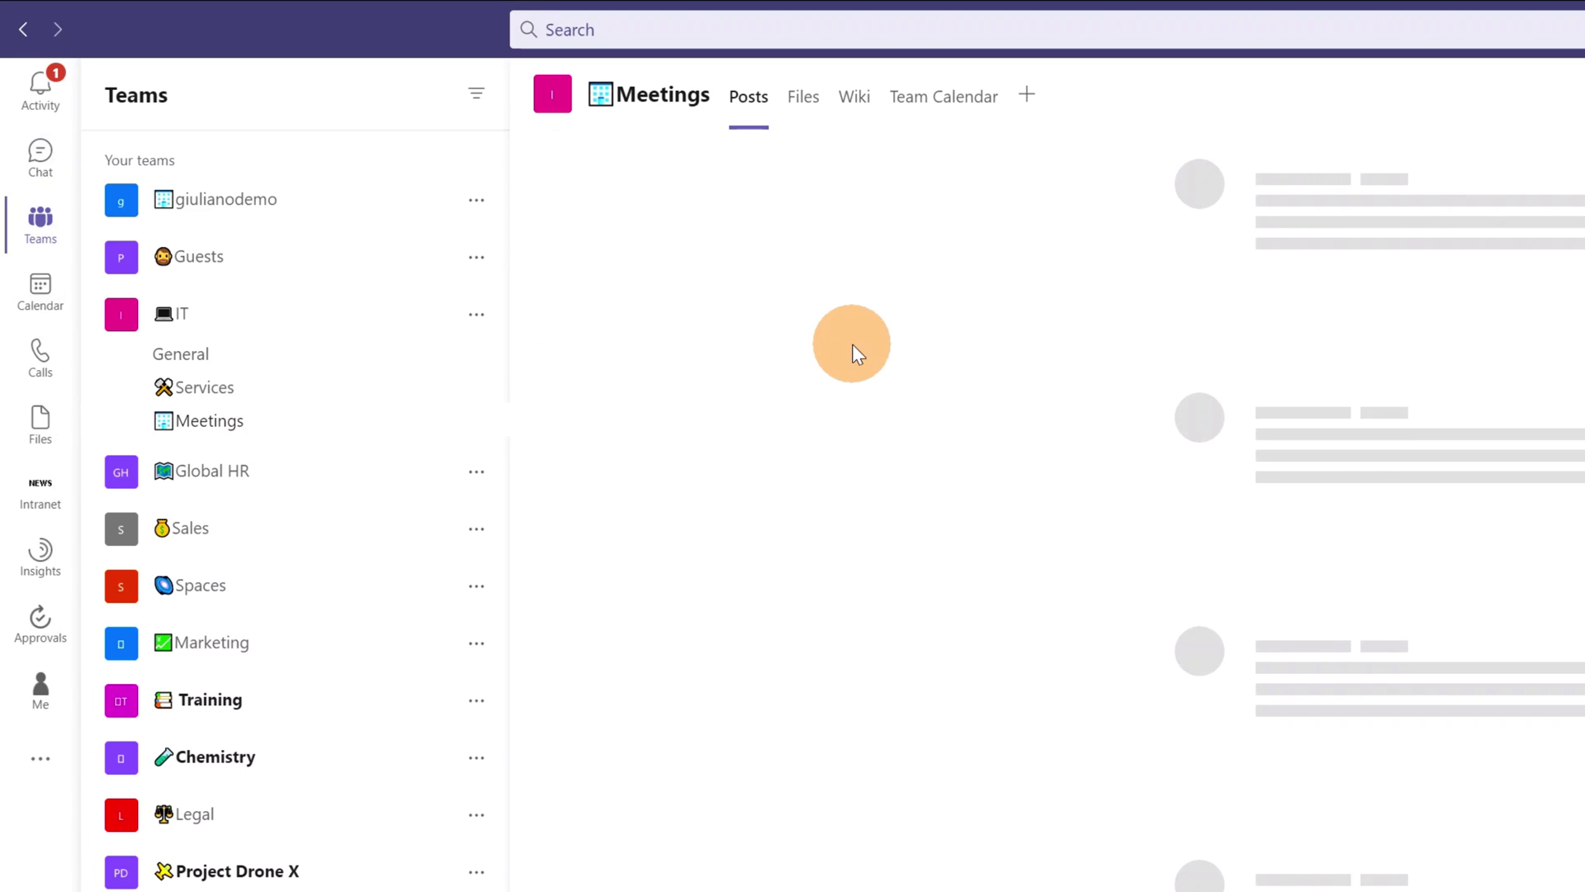
pyautogui.click(1027, 94)
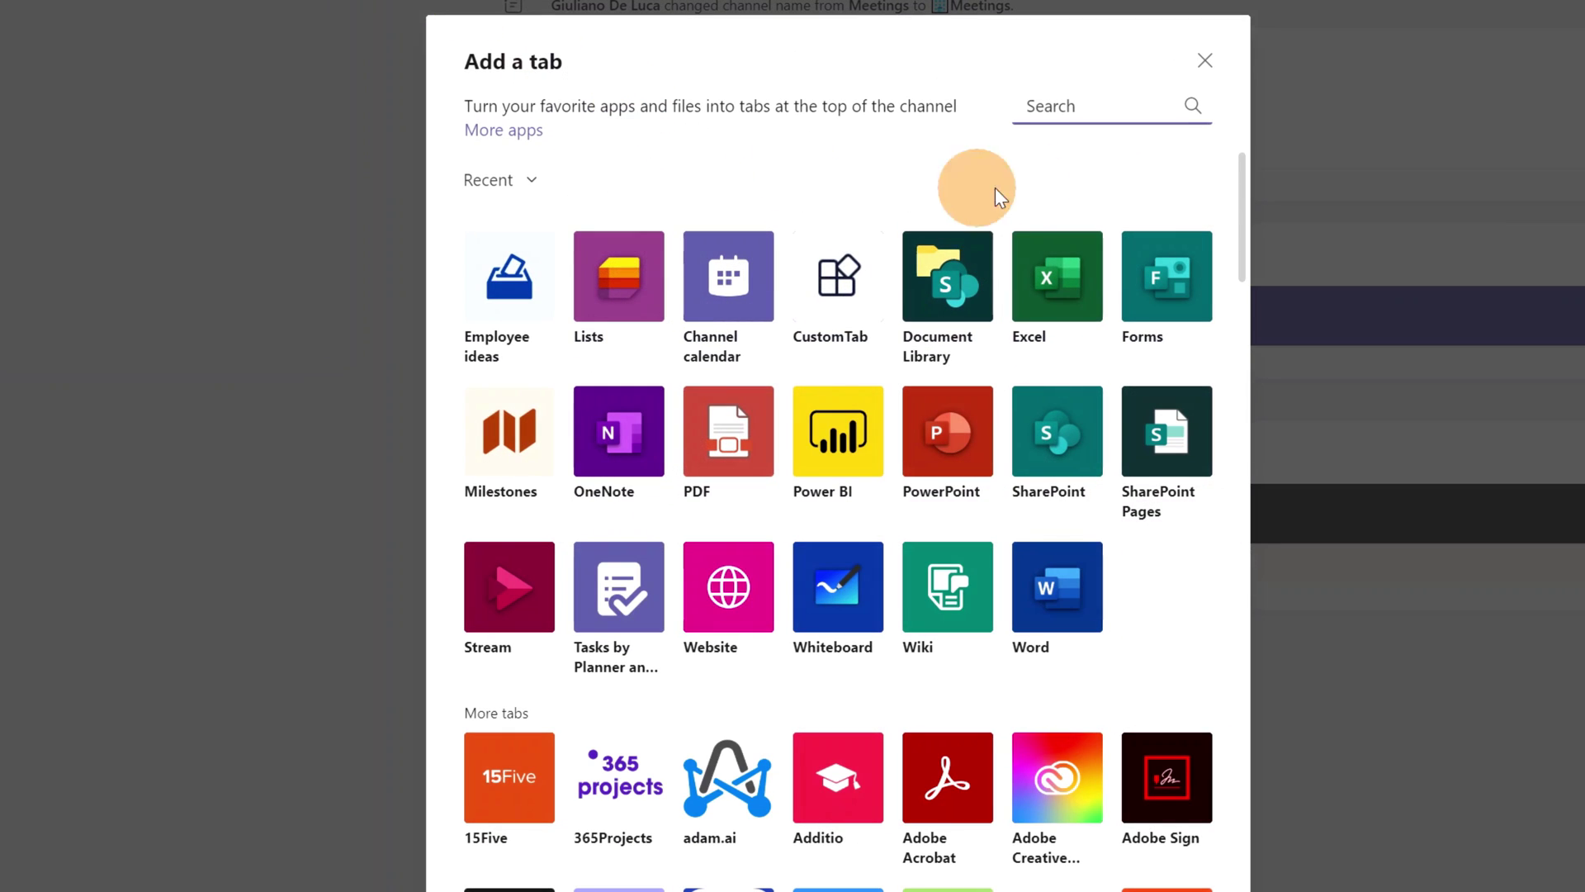
pyautogui.write('emplo')
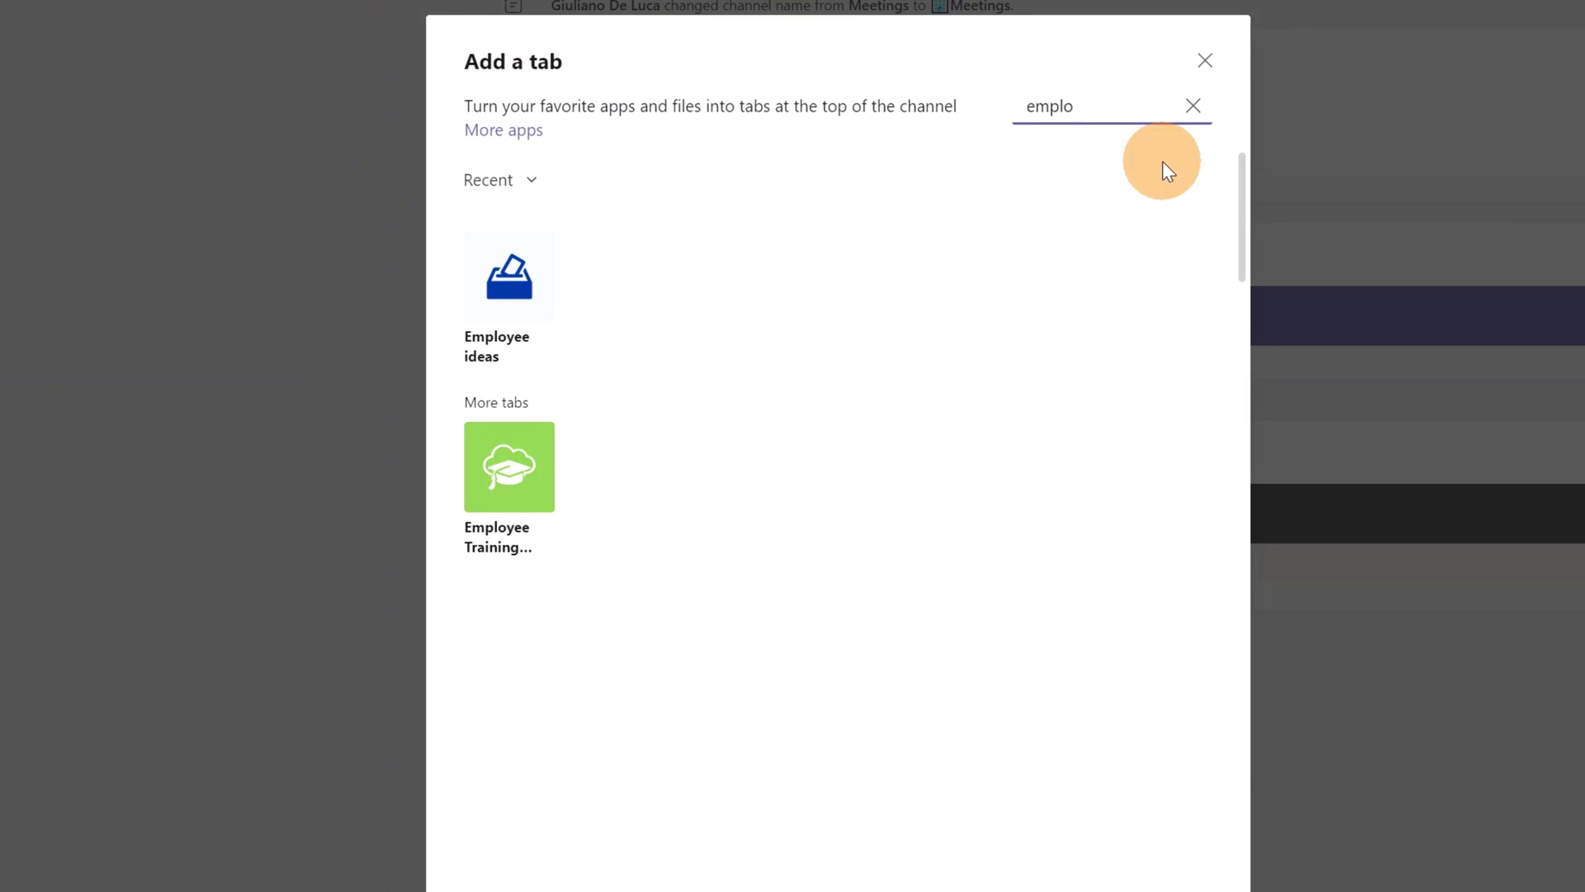
pyautogui.click(509, 299)
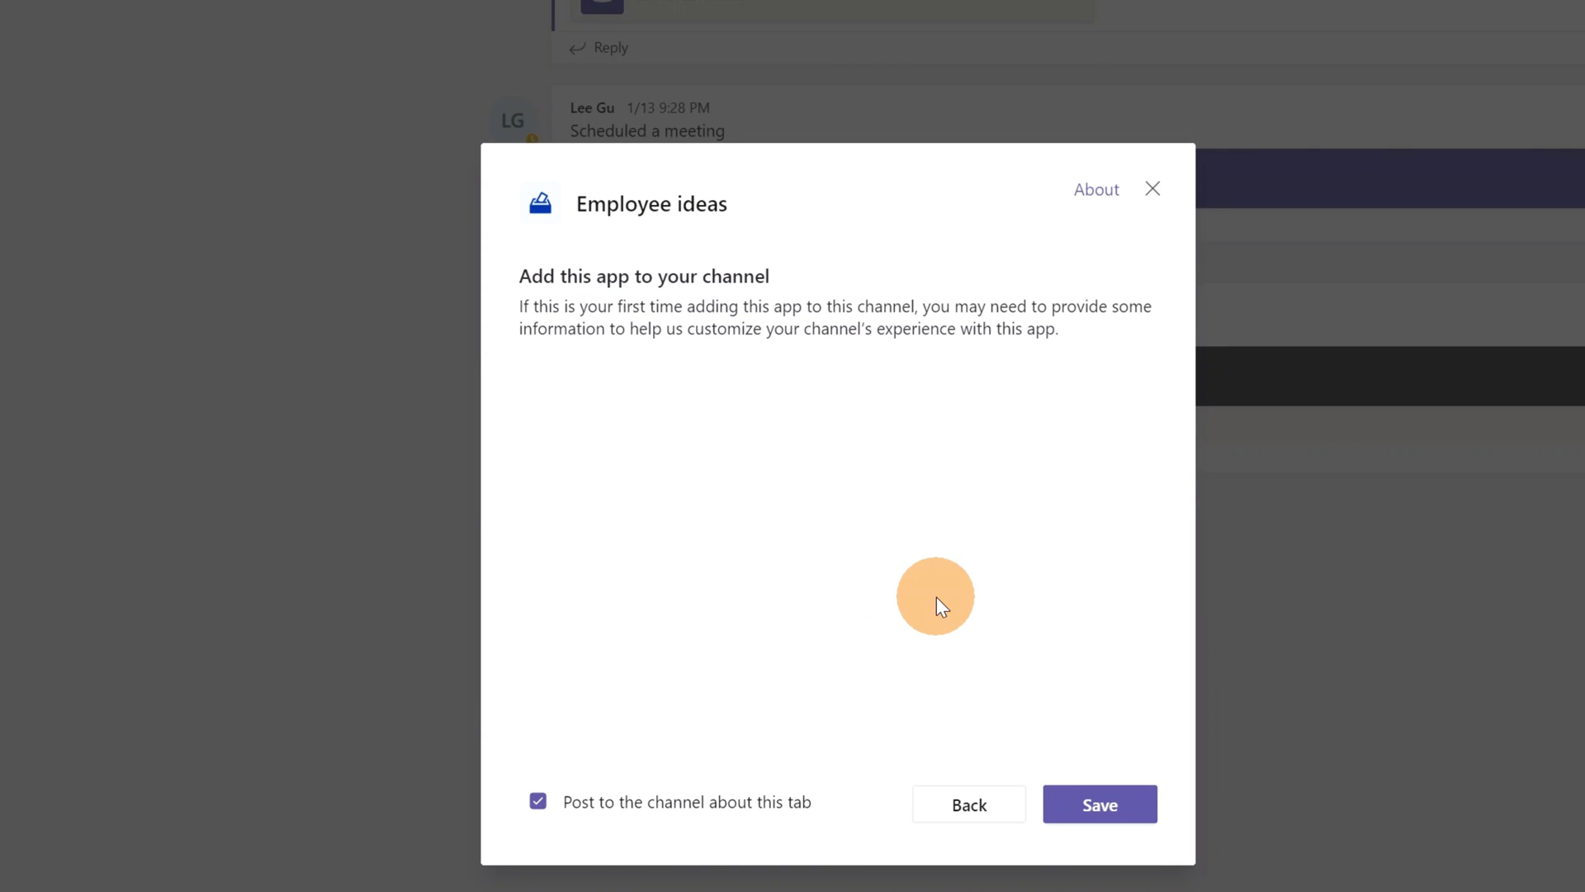
pyautogui.click(1105, 804)
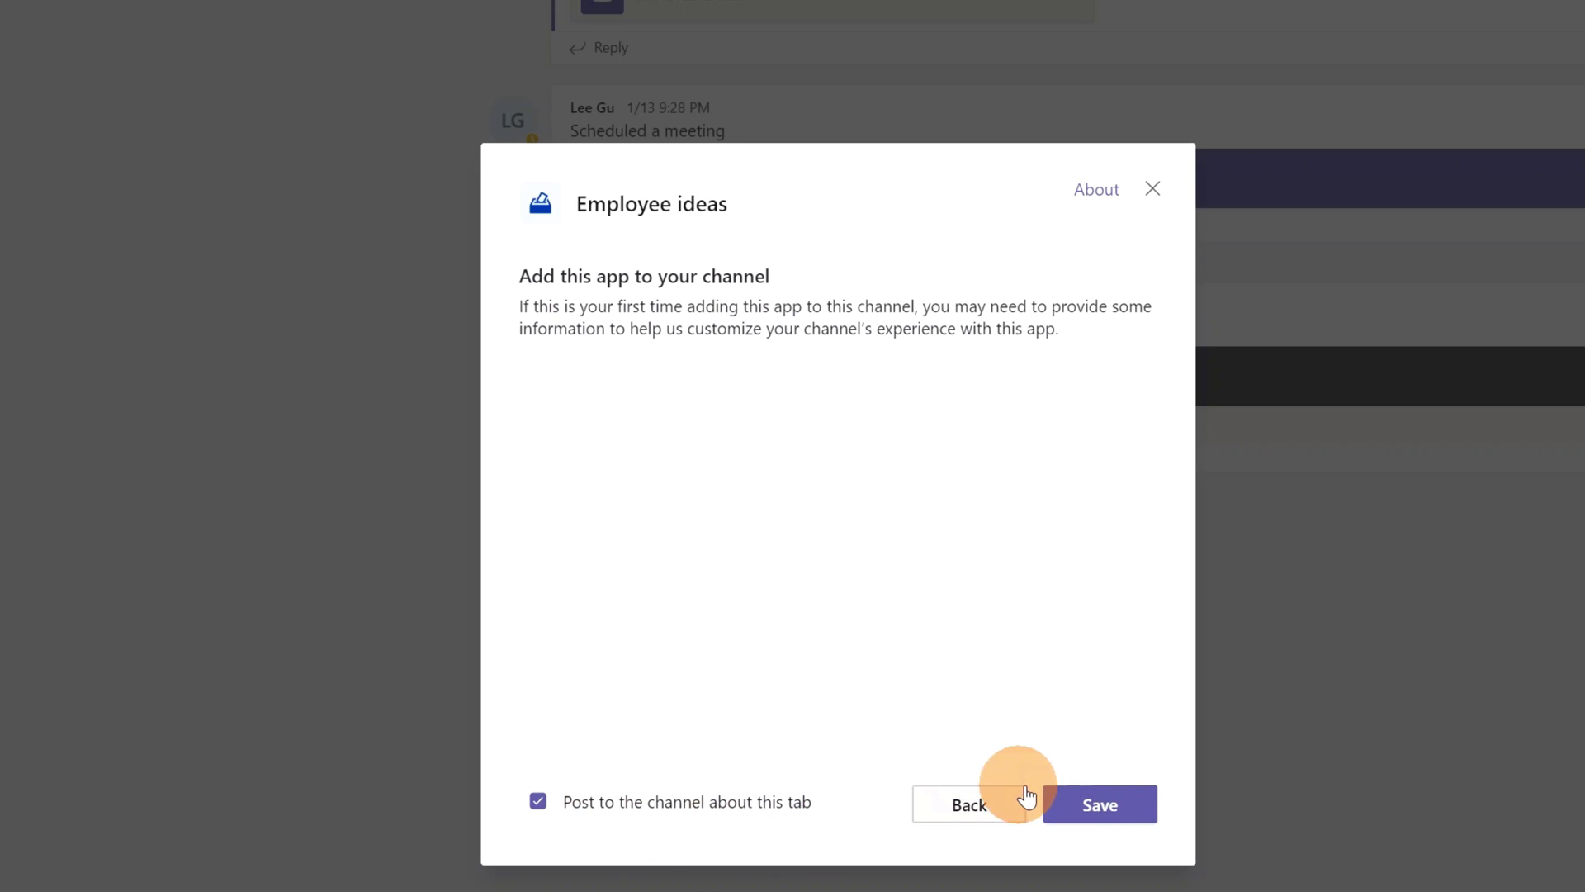
pyautogui.click(1110, 811)
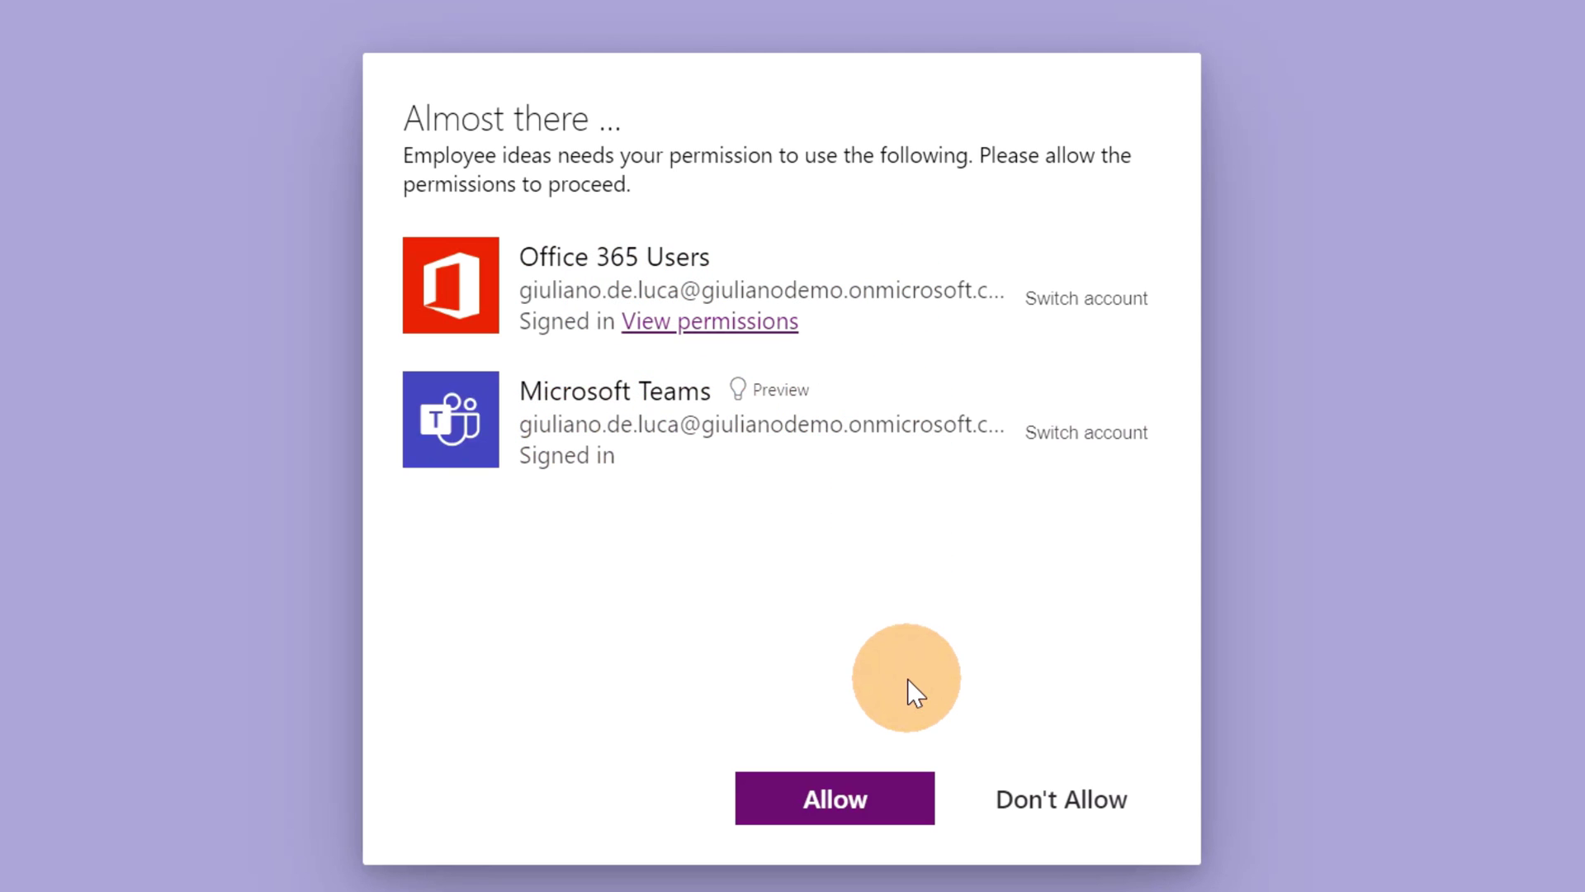
pyautogui.click(840, 801)
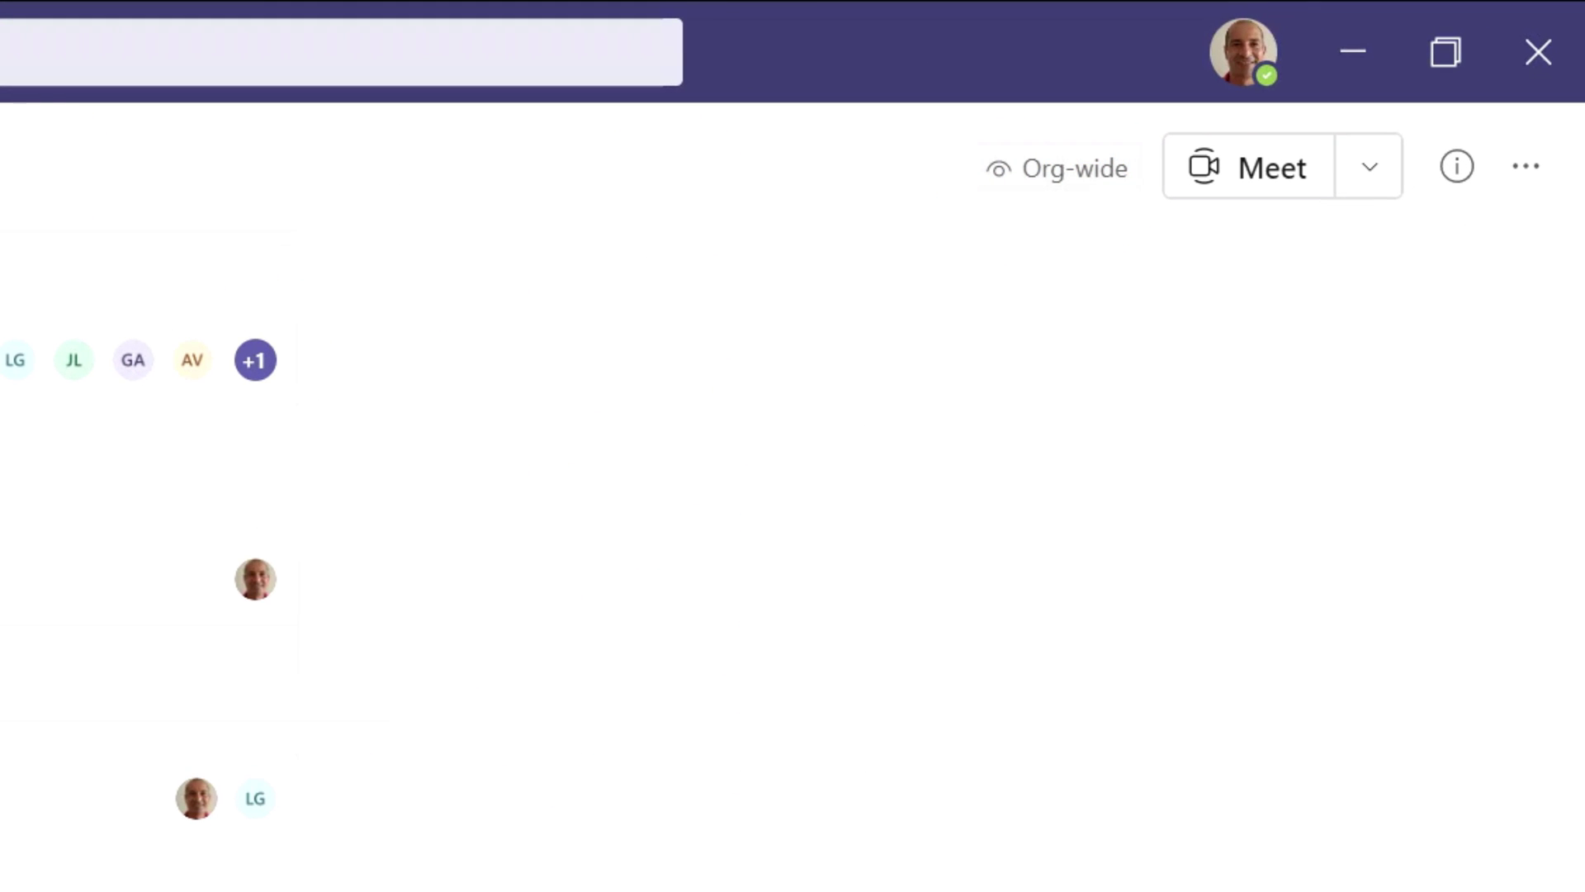
pyautogui.click(373, 165)
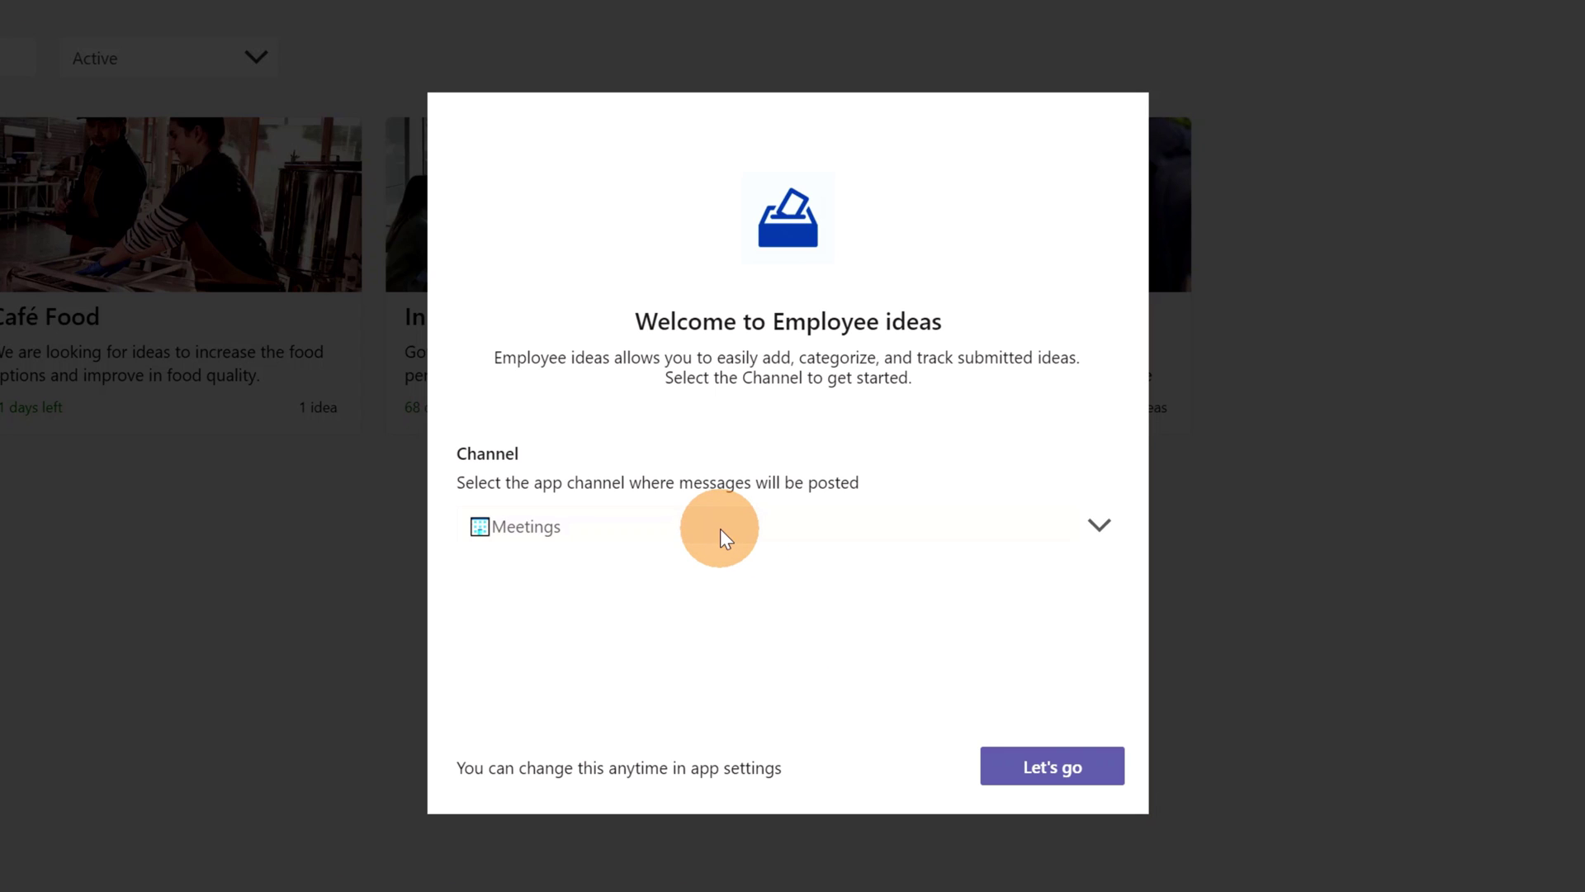
# Step: Choose Meetings as the channel where Employee ideas posts messages and dismiss the Power Platform introduction
pyautogui.click(811, 533)
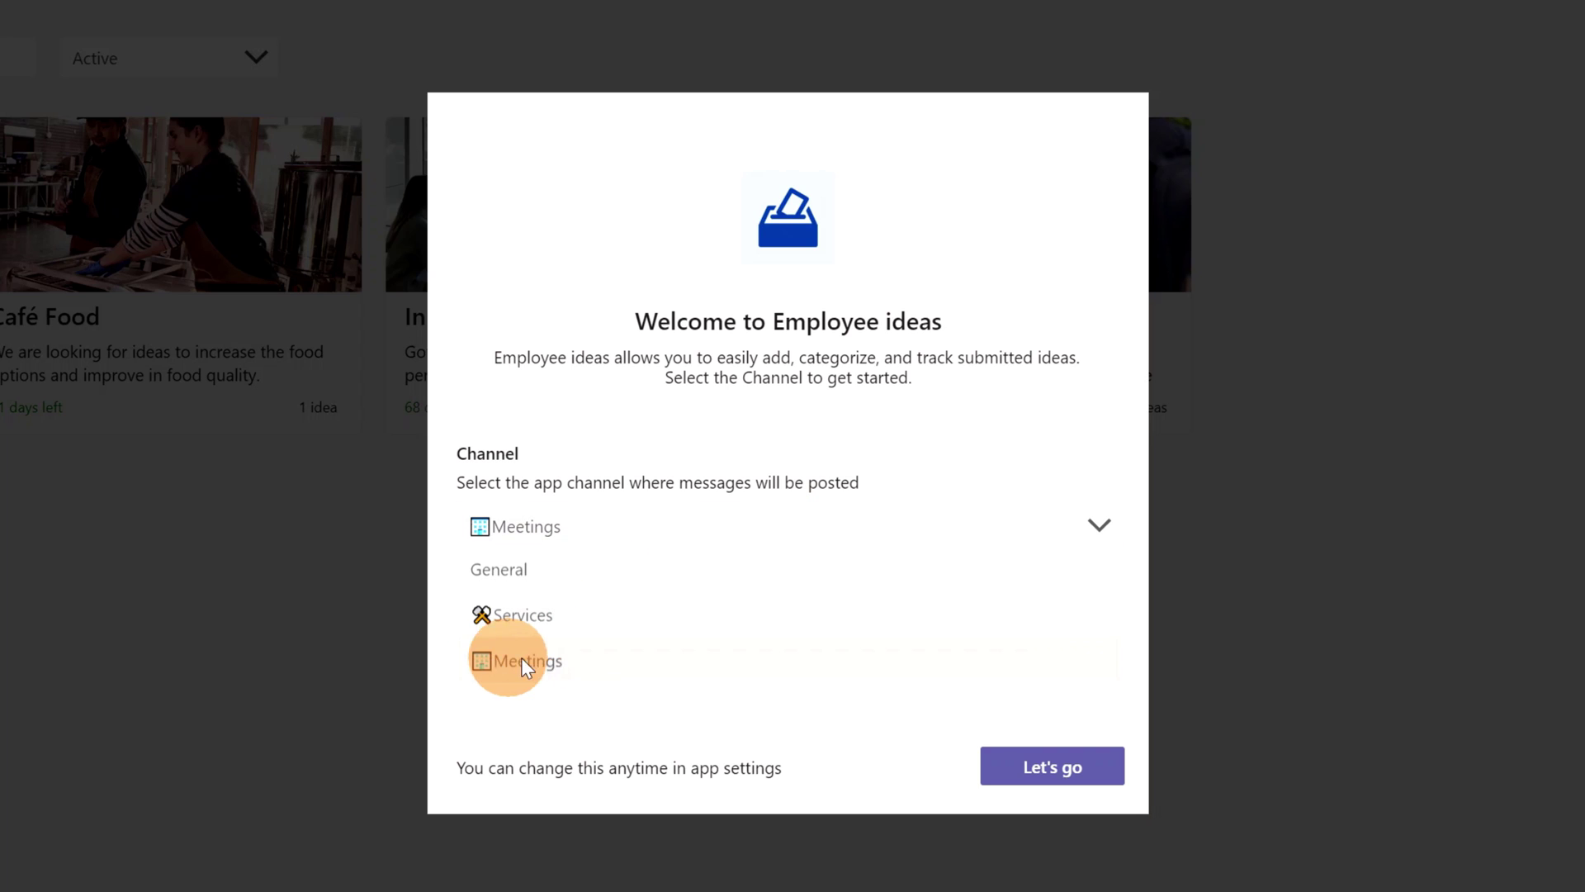
pyautogui.click(715, 665)
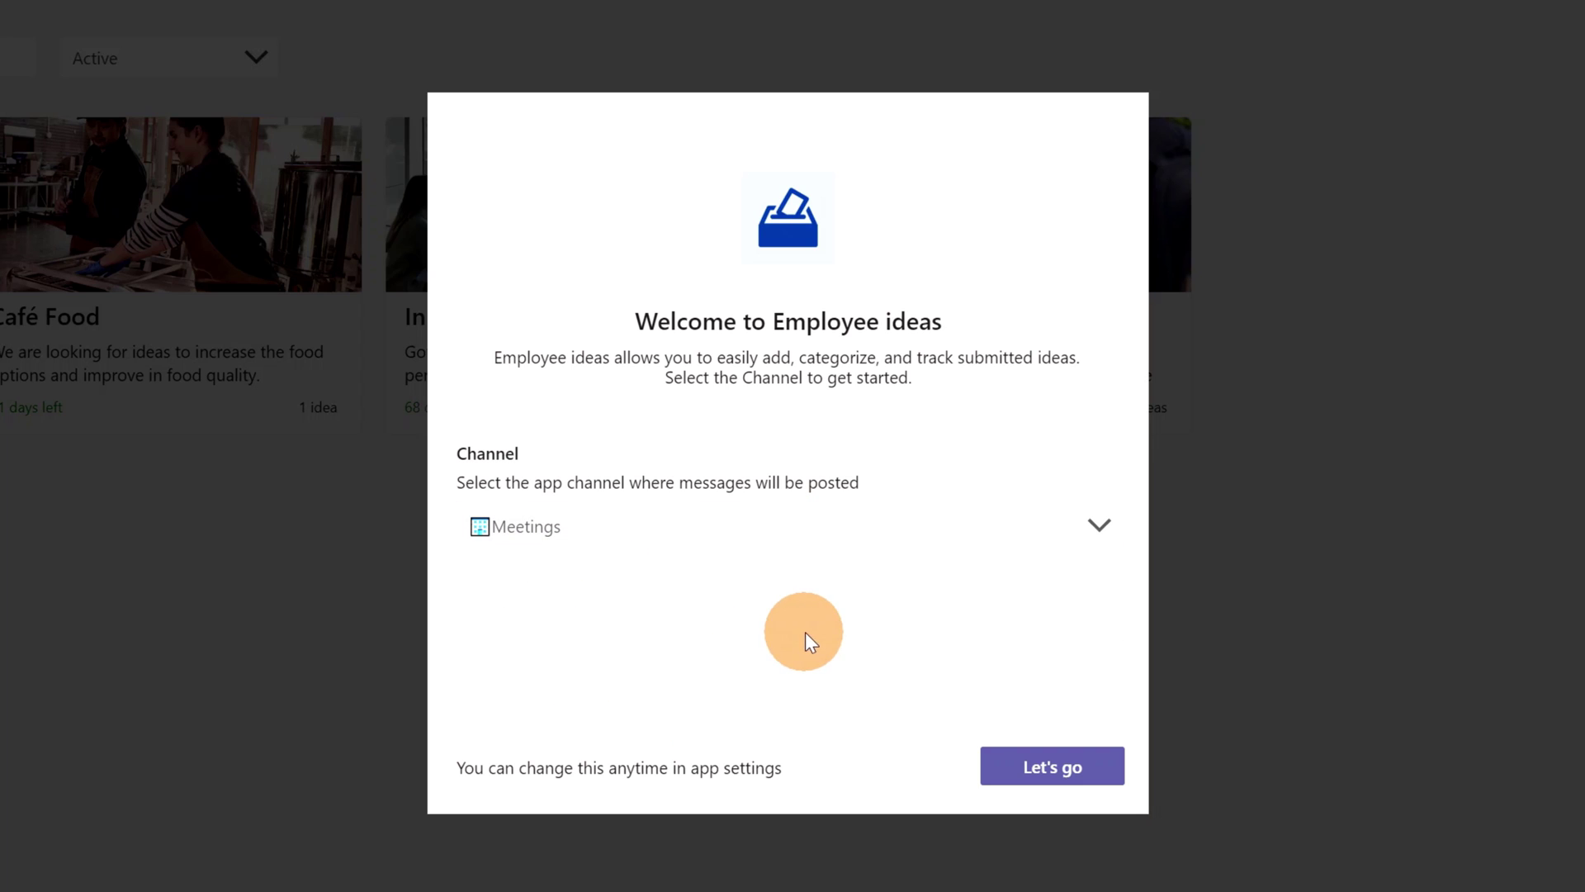
pyautogui.click(1046, 773)
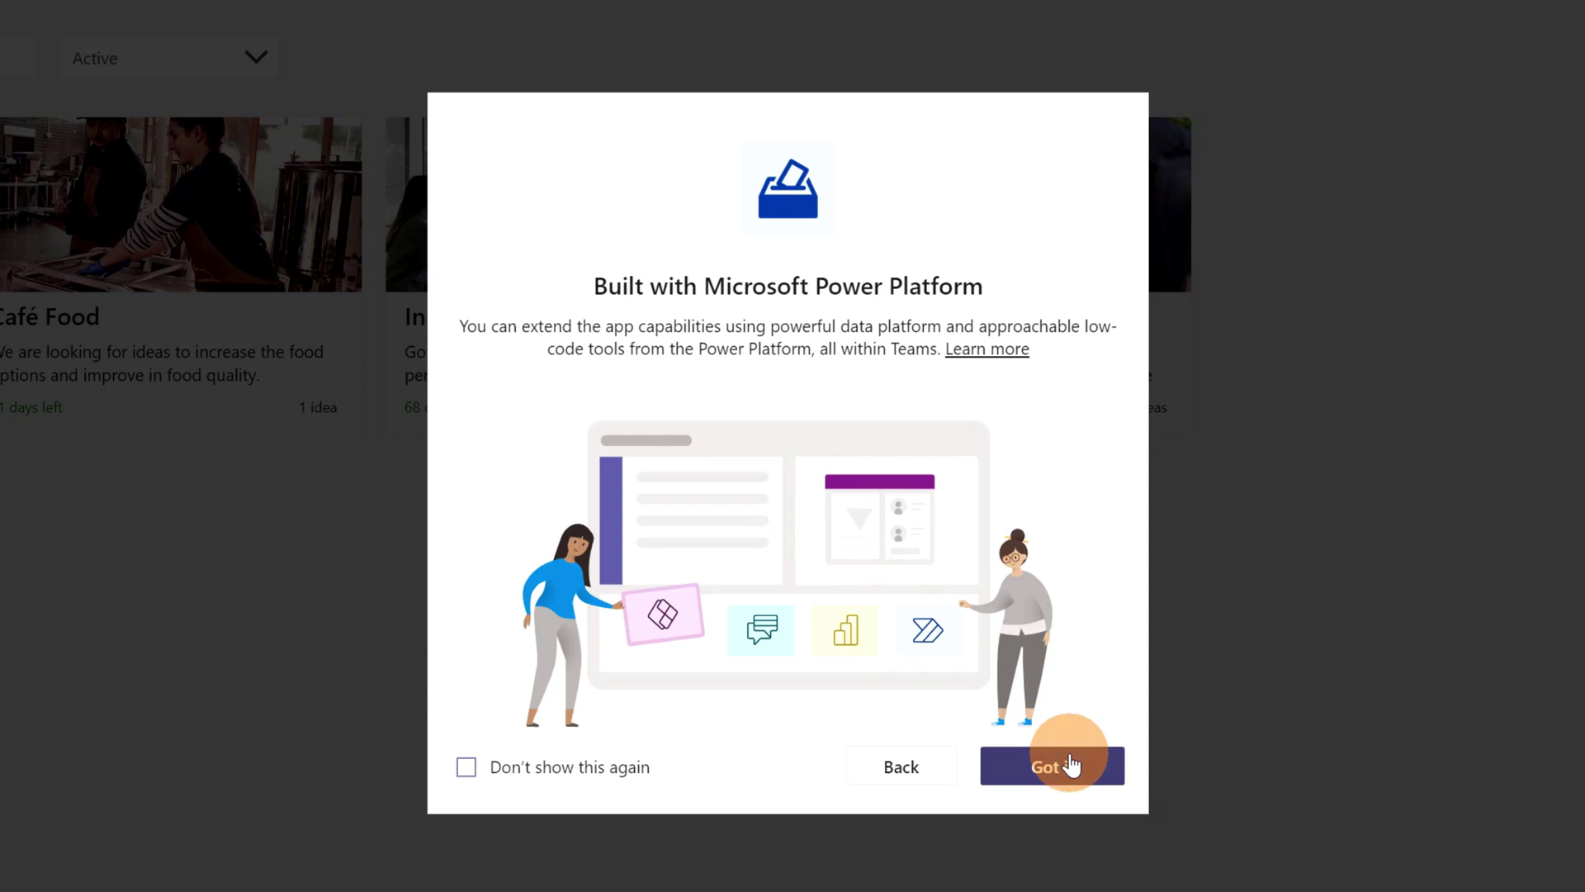
pyautogui.click(470, 771)
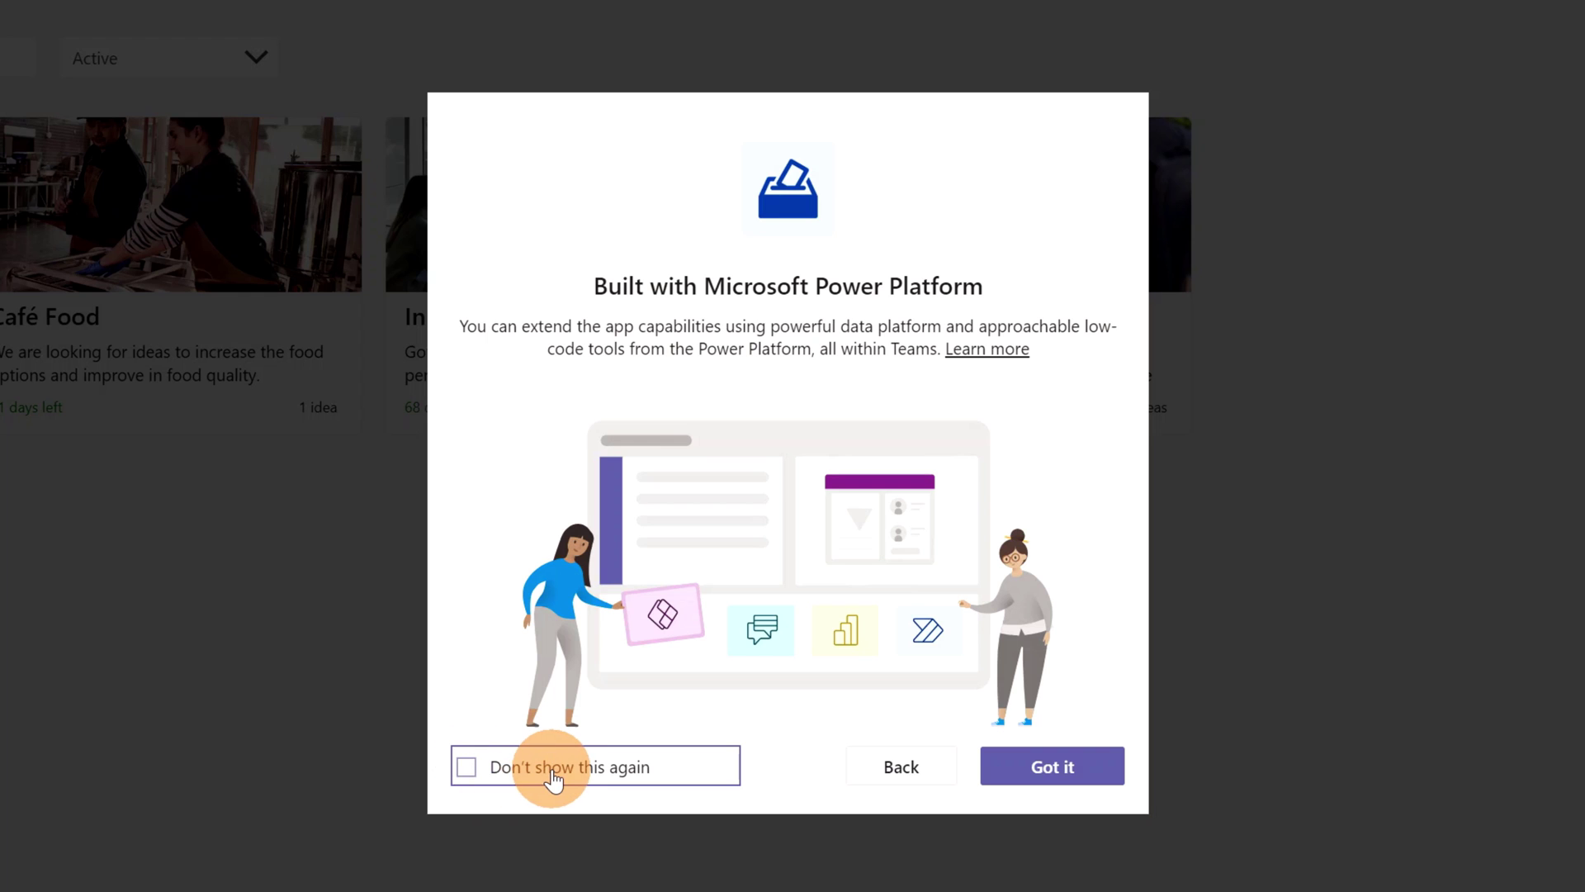
pyautogui.click(1061, 777)
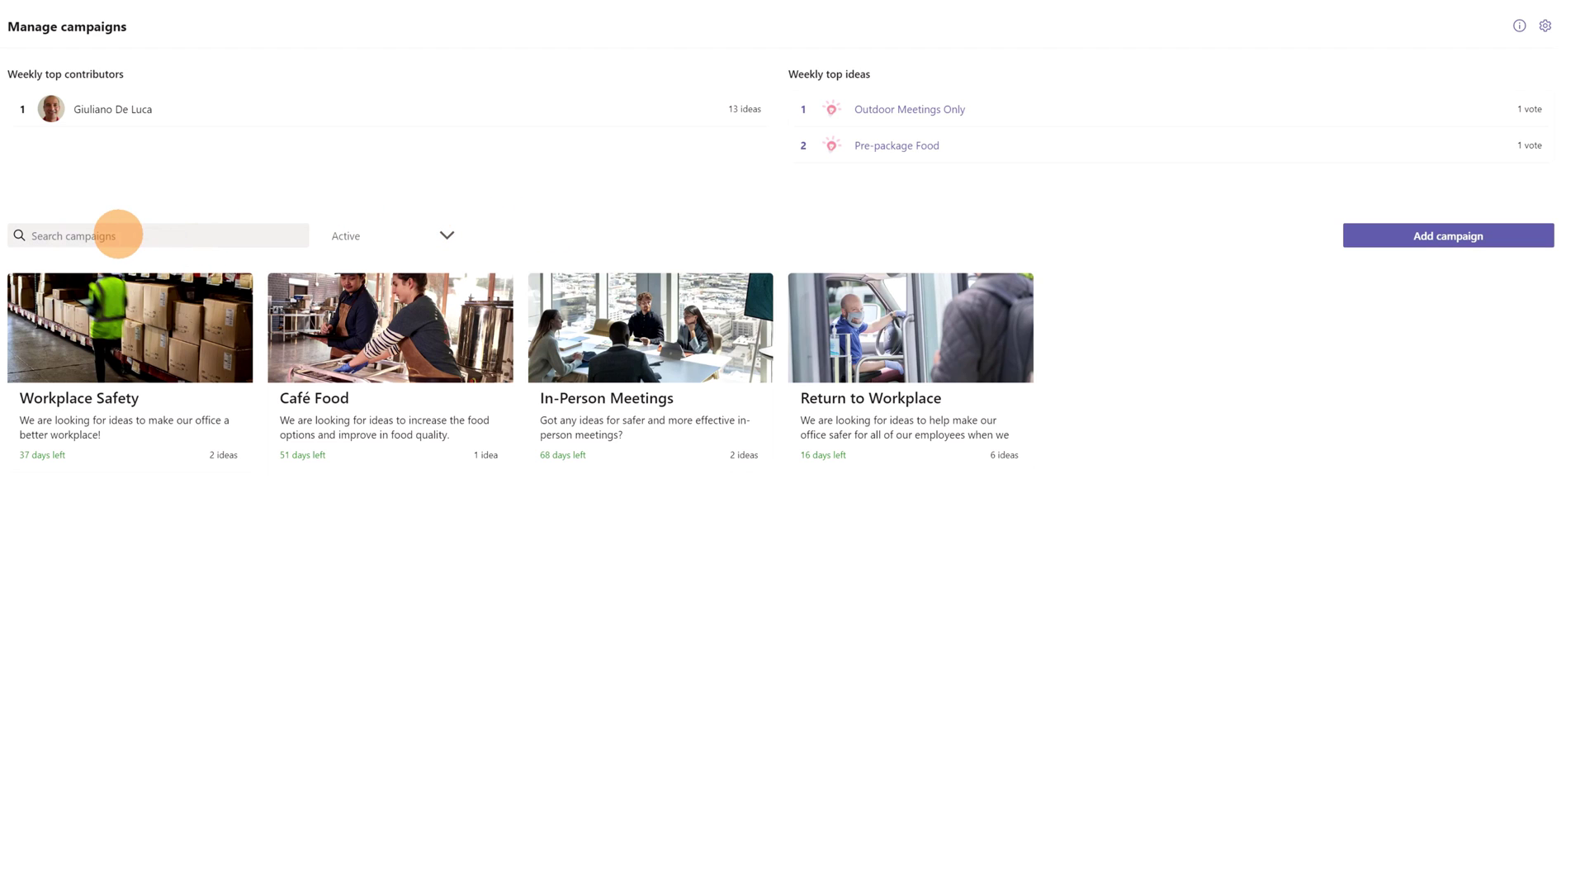
# Step: Filter the campaign list by Not Started and switch the filter to All
pyautogui.click(447, 240)
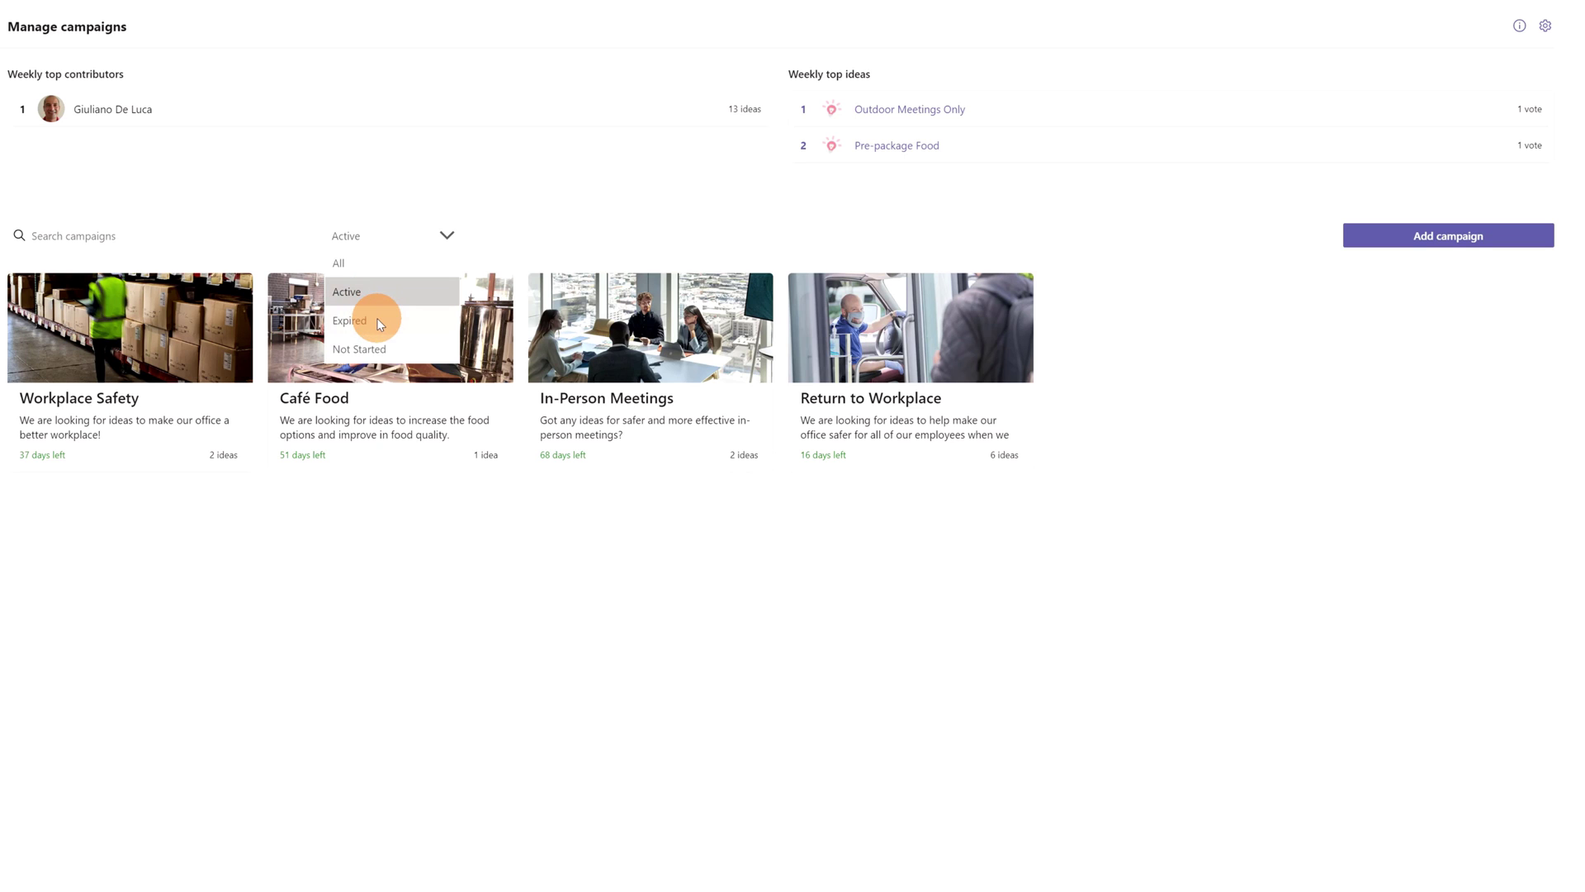
pyautogui.click(399, 354)
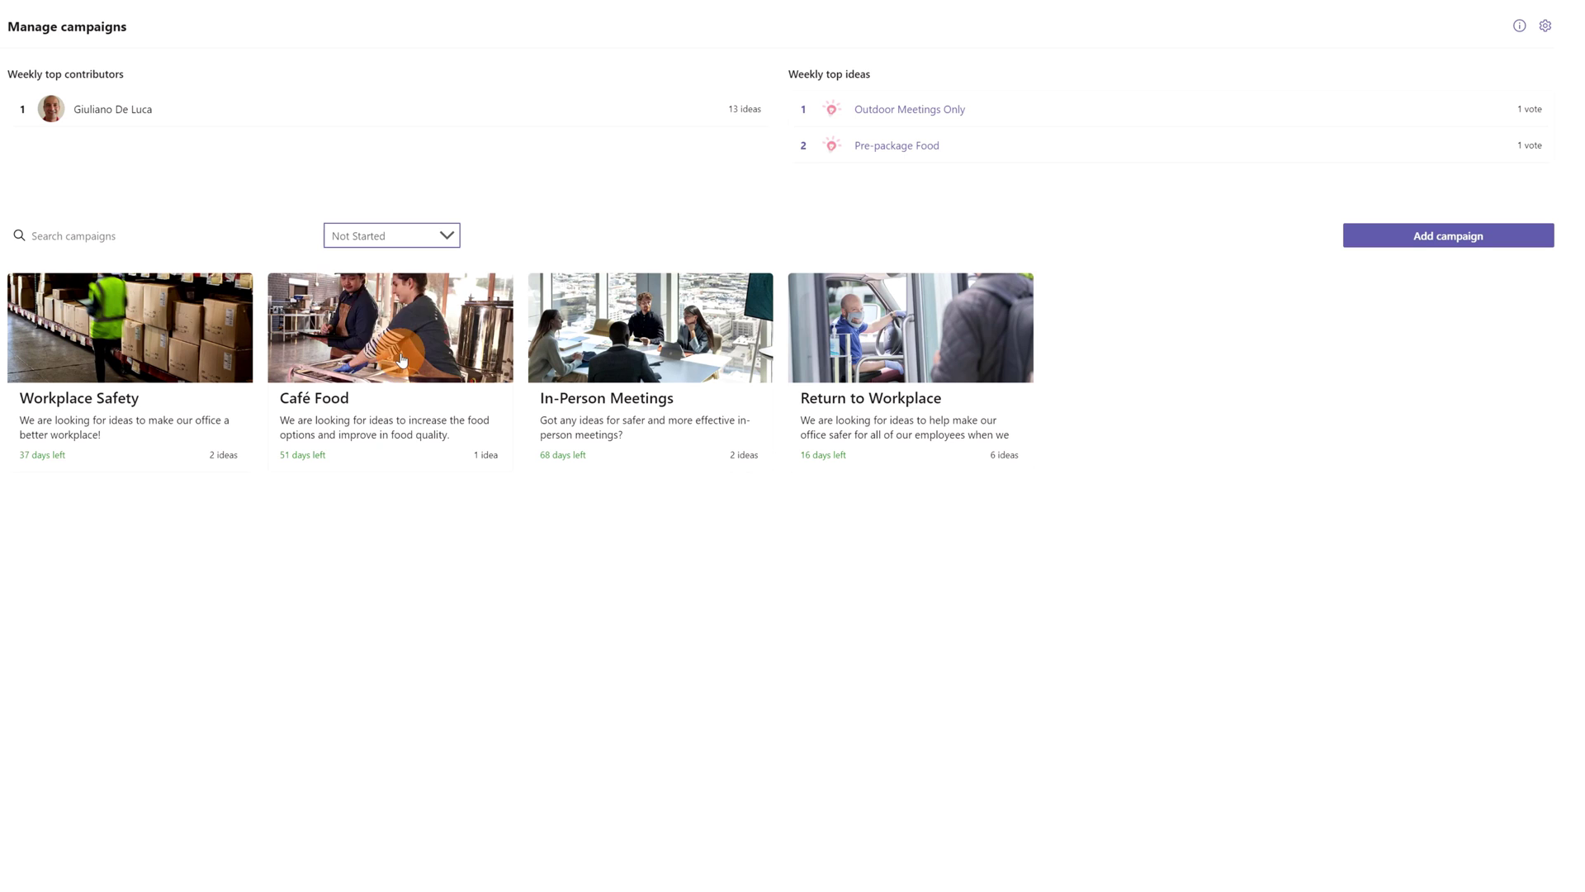
pyautogui.click(444, 246)
pyautogui.click(365, 264)
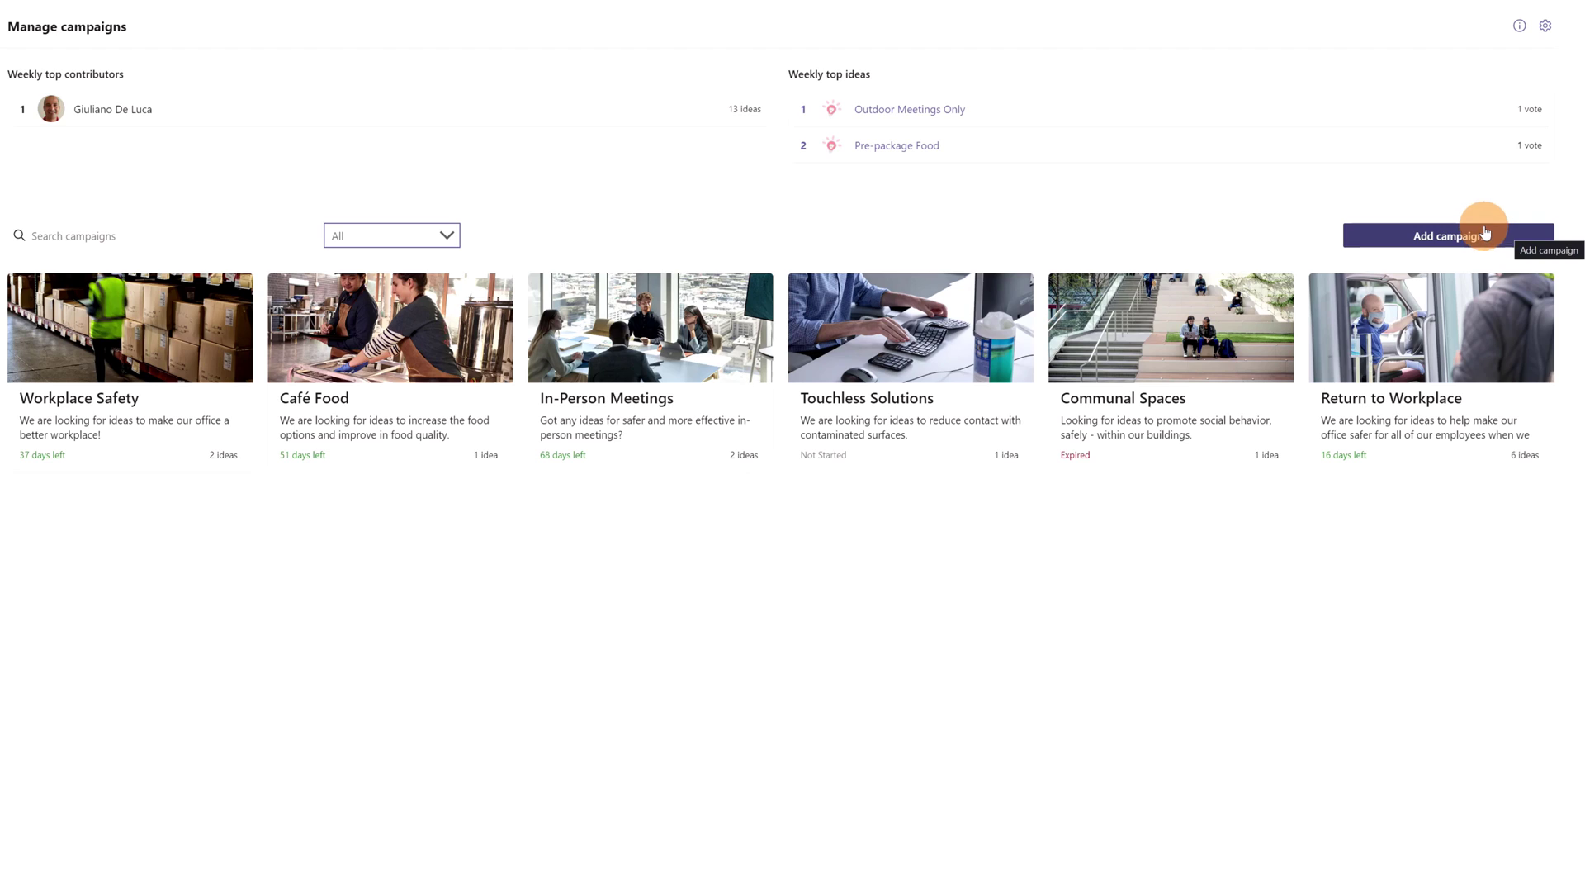
# Step: Turn on Team Owner Restricted in the Employee ideas general settings and save the change
pyautogui.click(1547, 29)
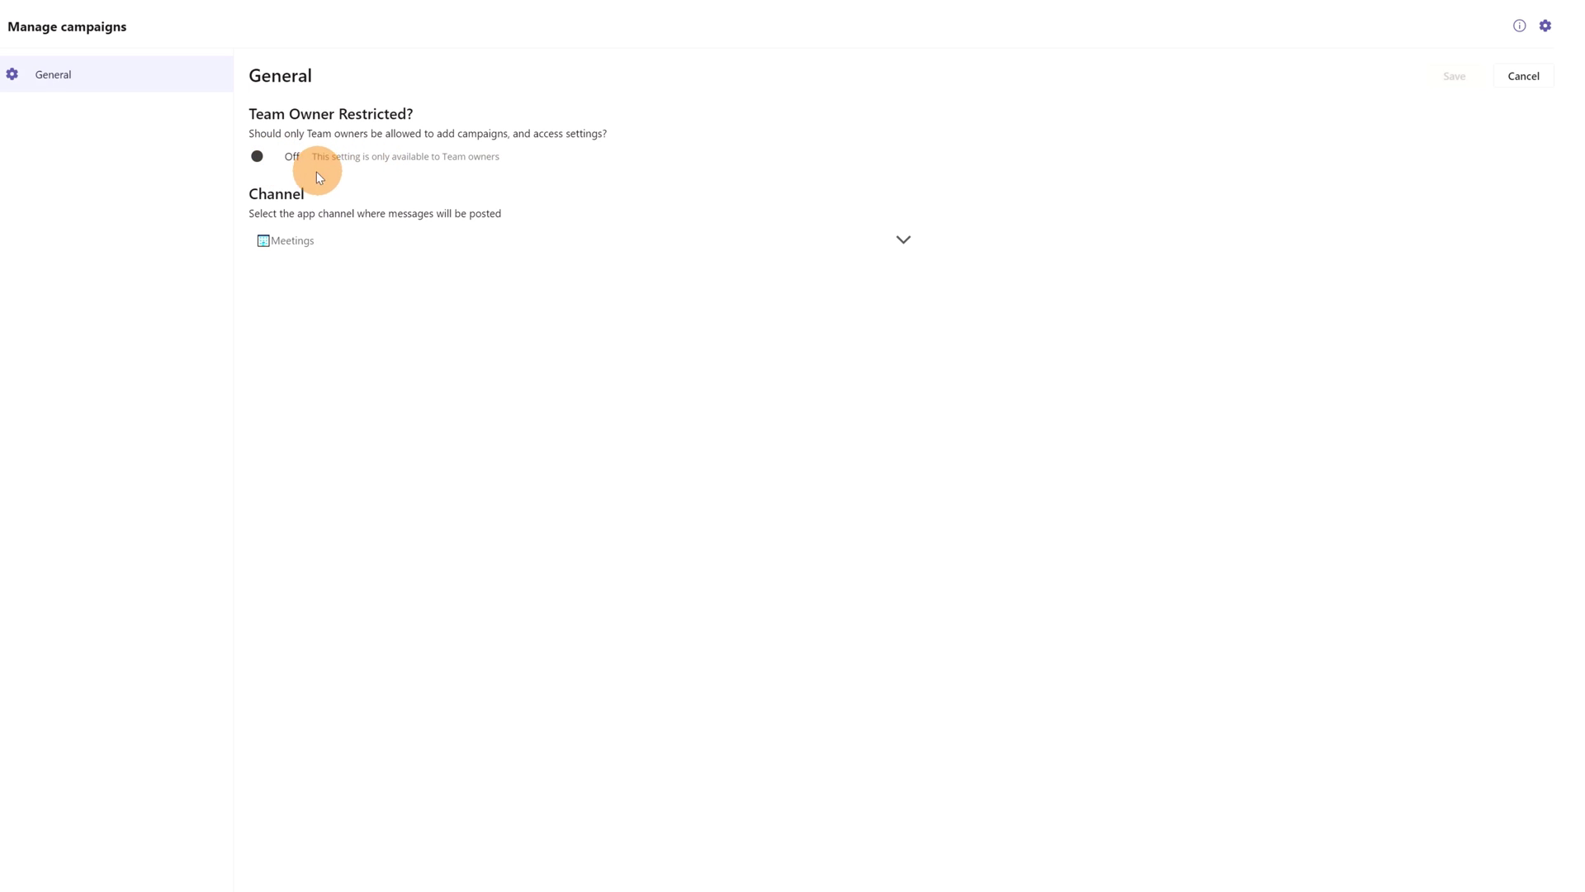
pyautogui.click(261, 157)
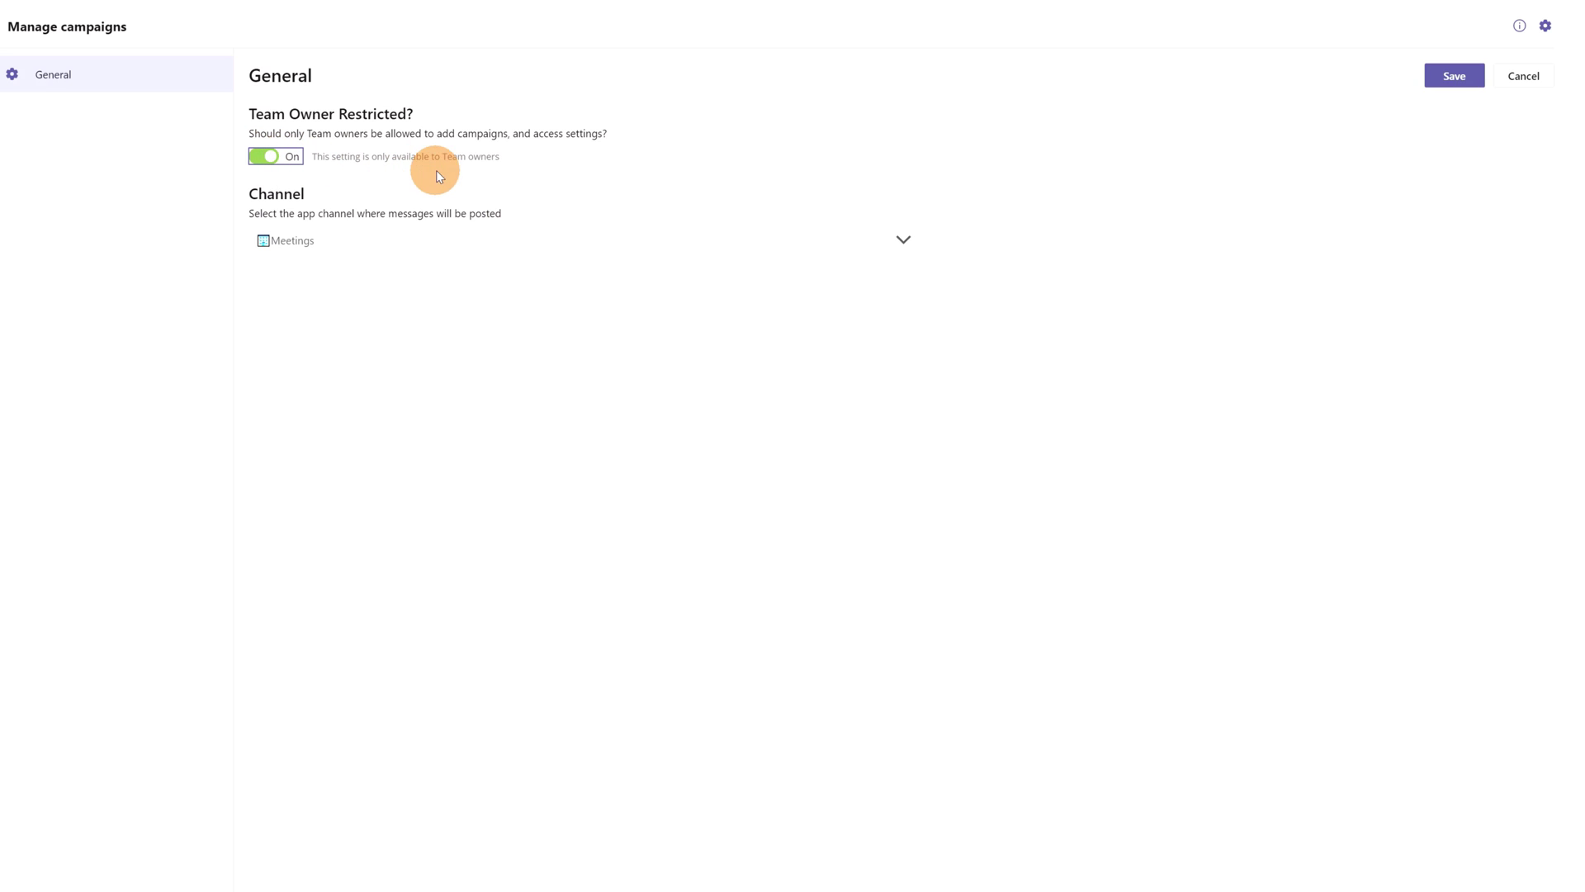
pyautogui.click(1455, 76)
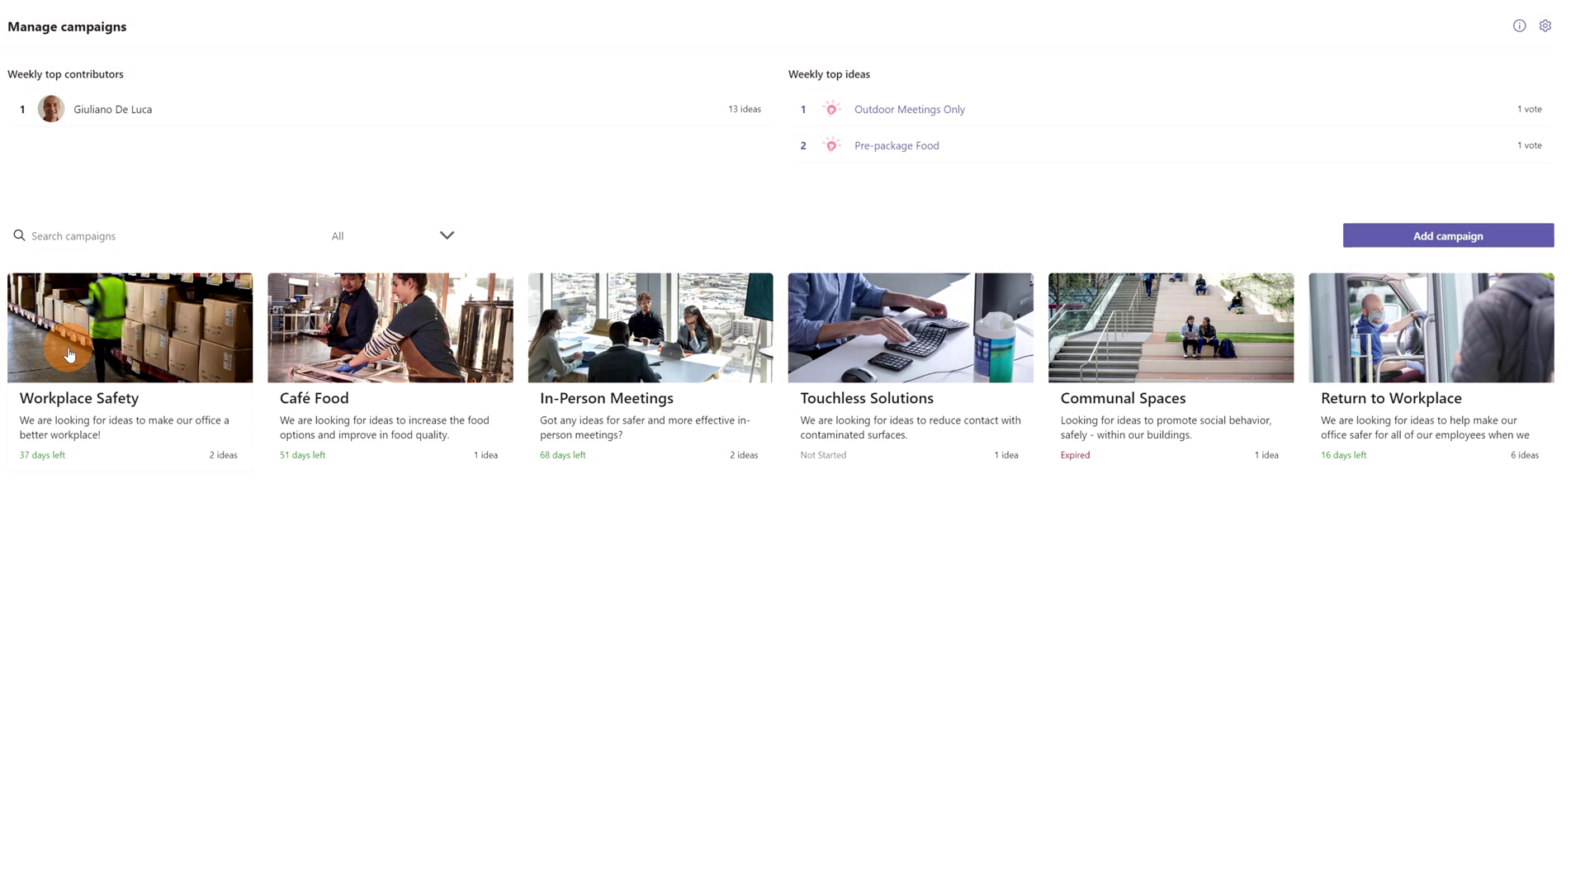
# Step: Open the Workplace Safety campaign to view its ideas
pyautogui.click(69, 353)
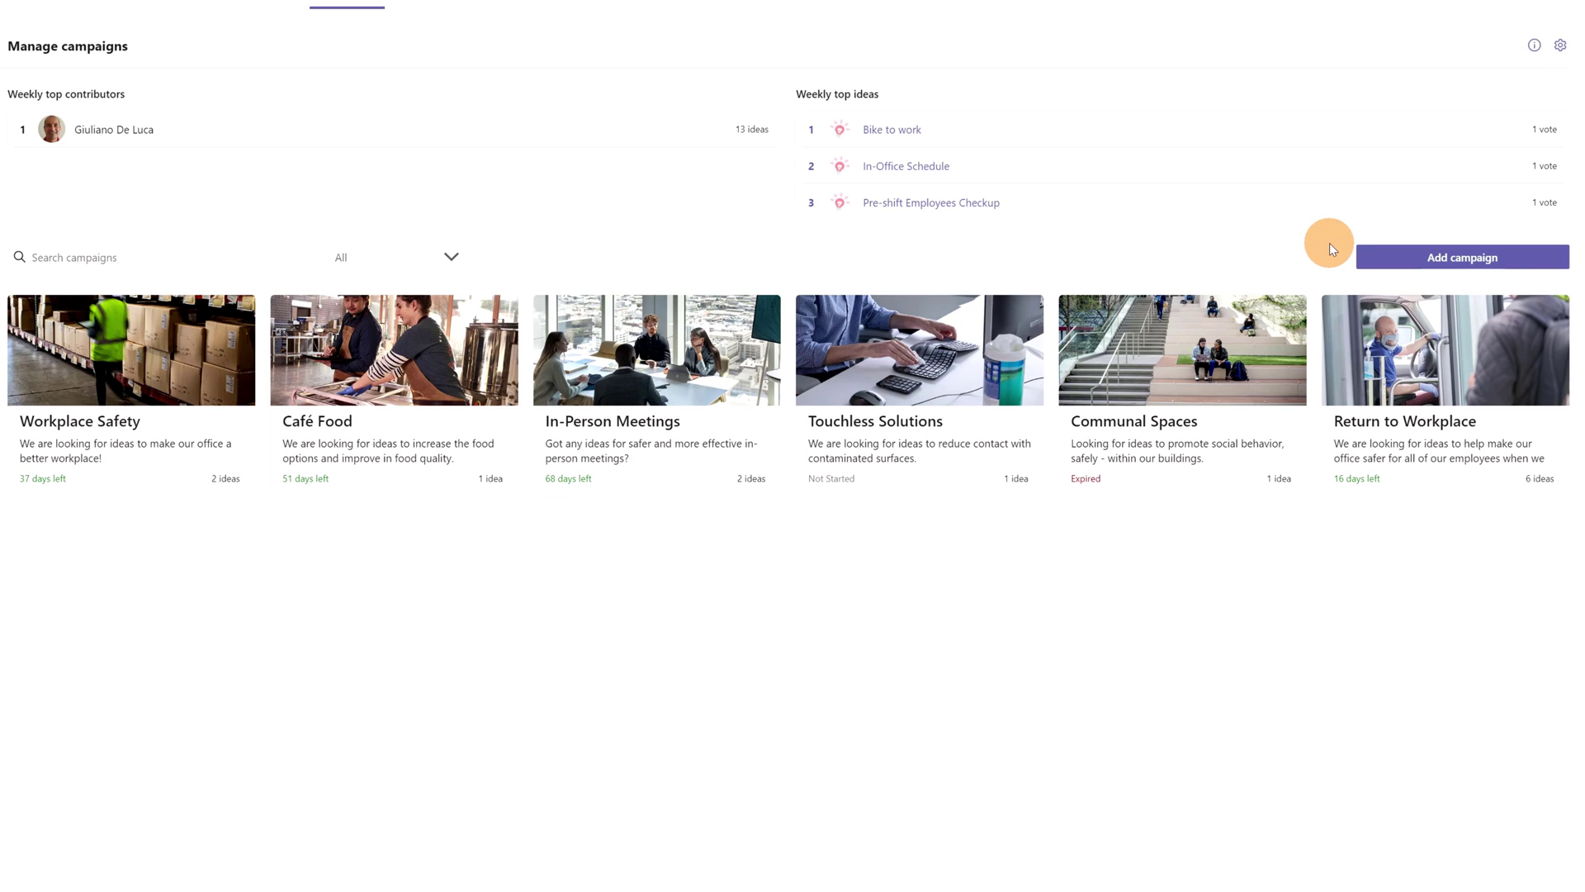
# Step: Start a new campaign named "Meetings Experience" with the description "Looking for ideas to improve our meetings experience"
pyautogui.click(1424, 262)
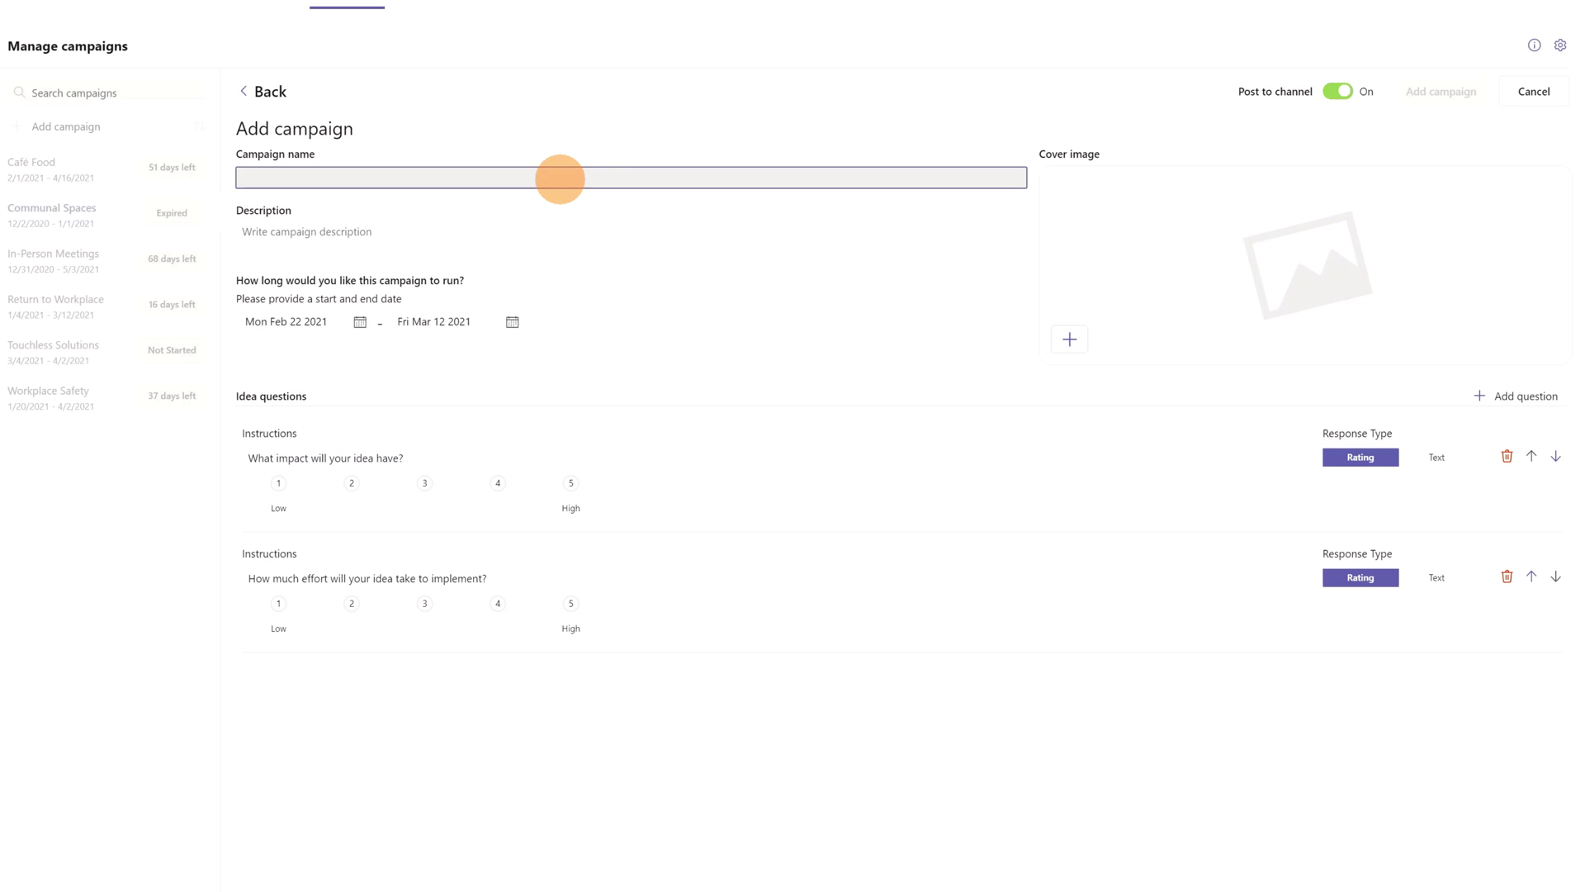
pyautogui.write('Meetings Experience')
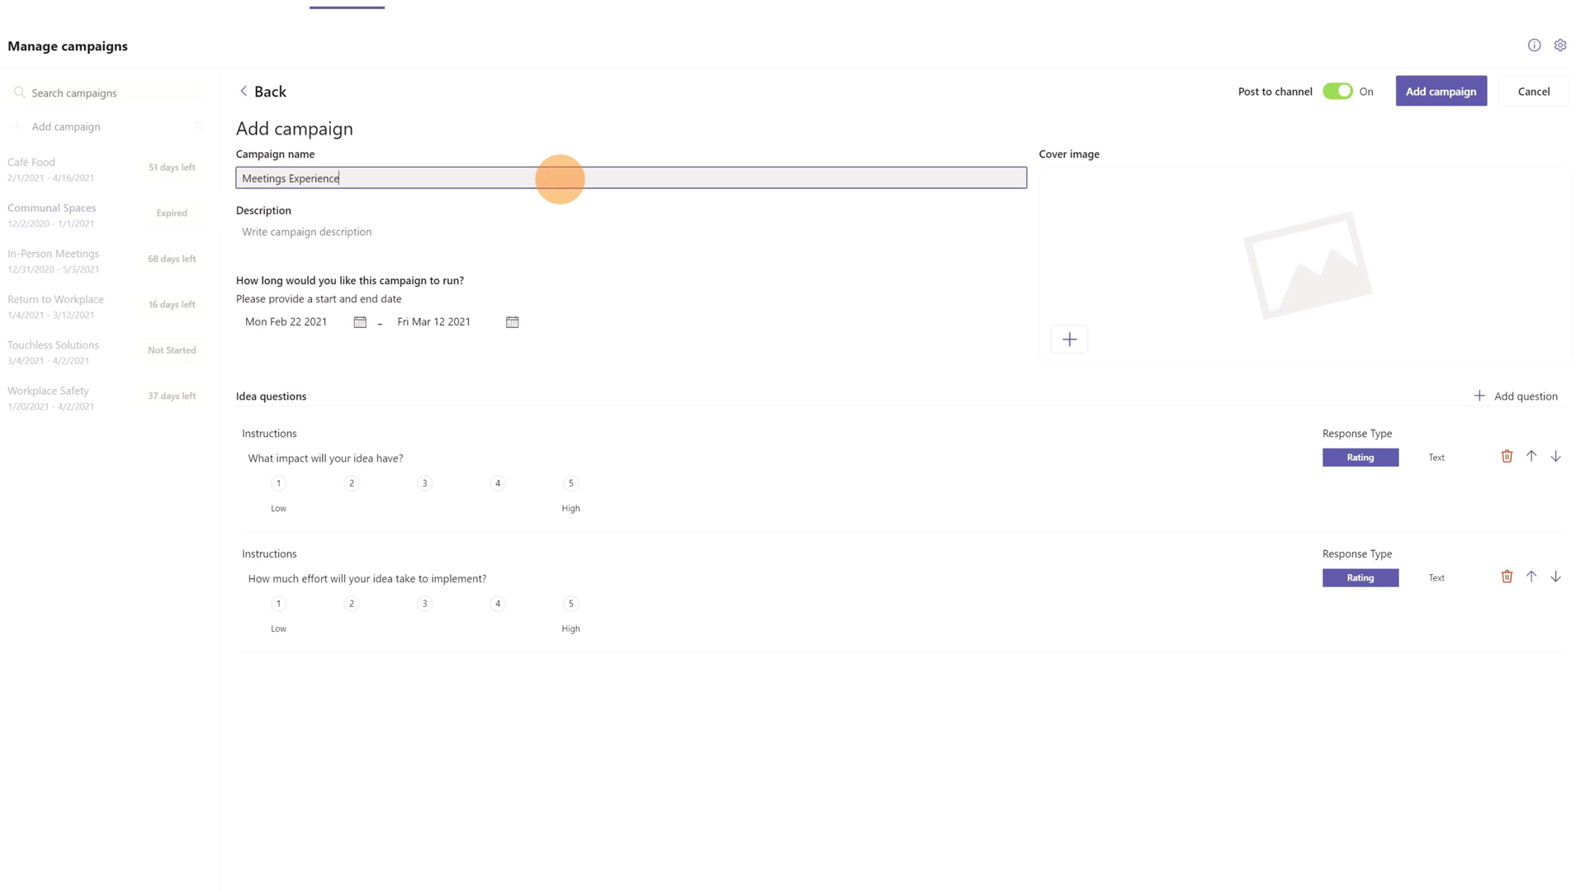
pyautogui.click(566, 239)
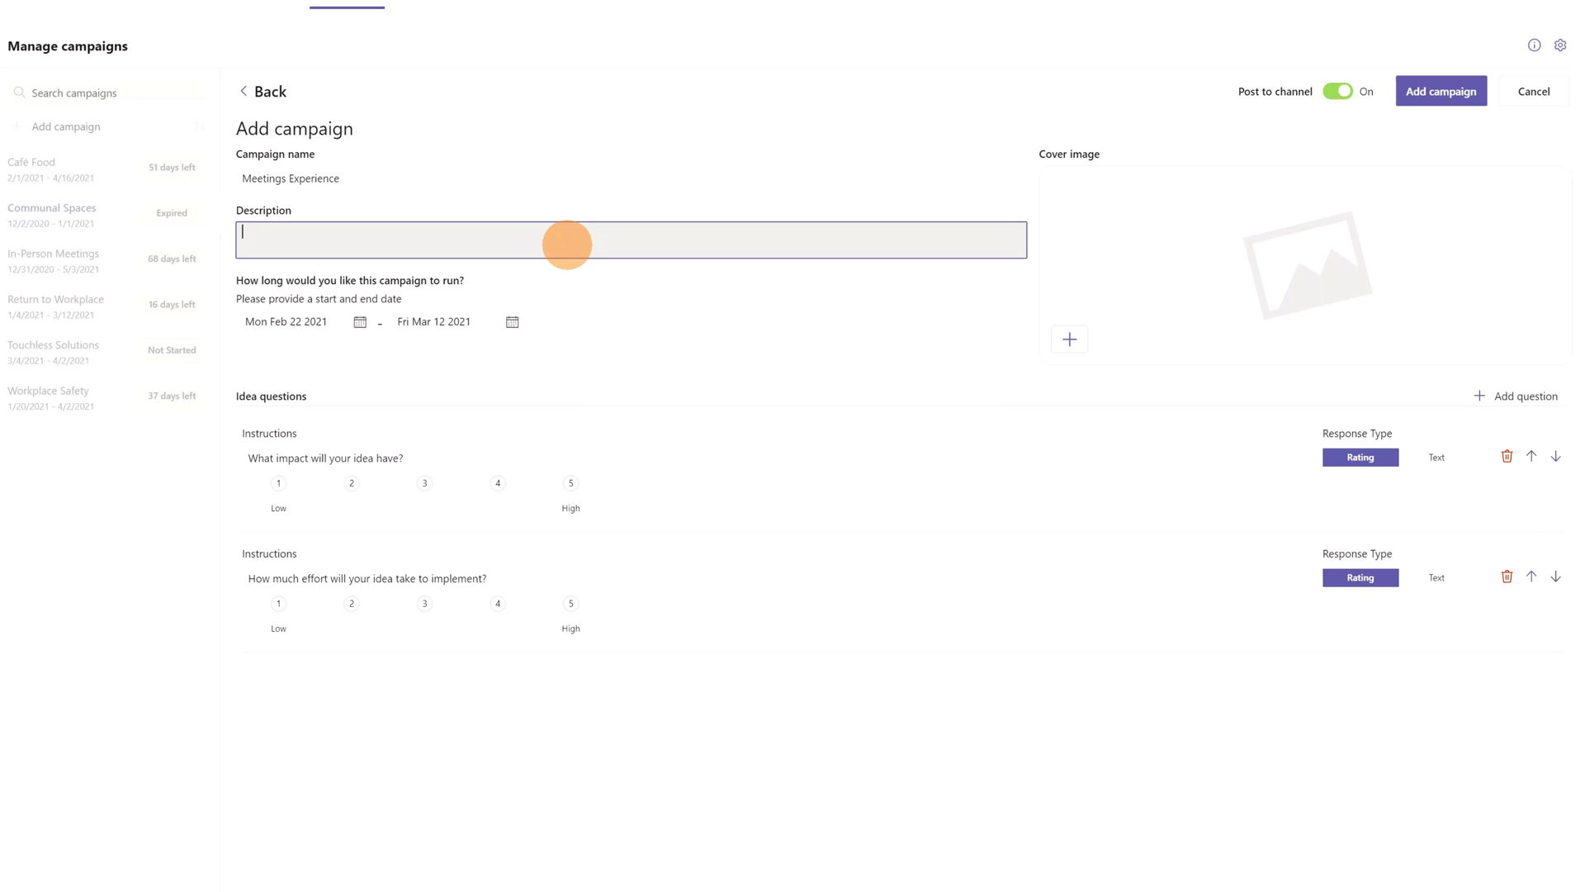
pyautogui.write('Looking for ideas to improve our meetings experience')
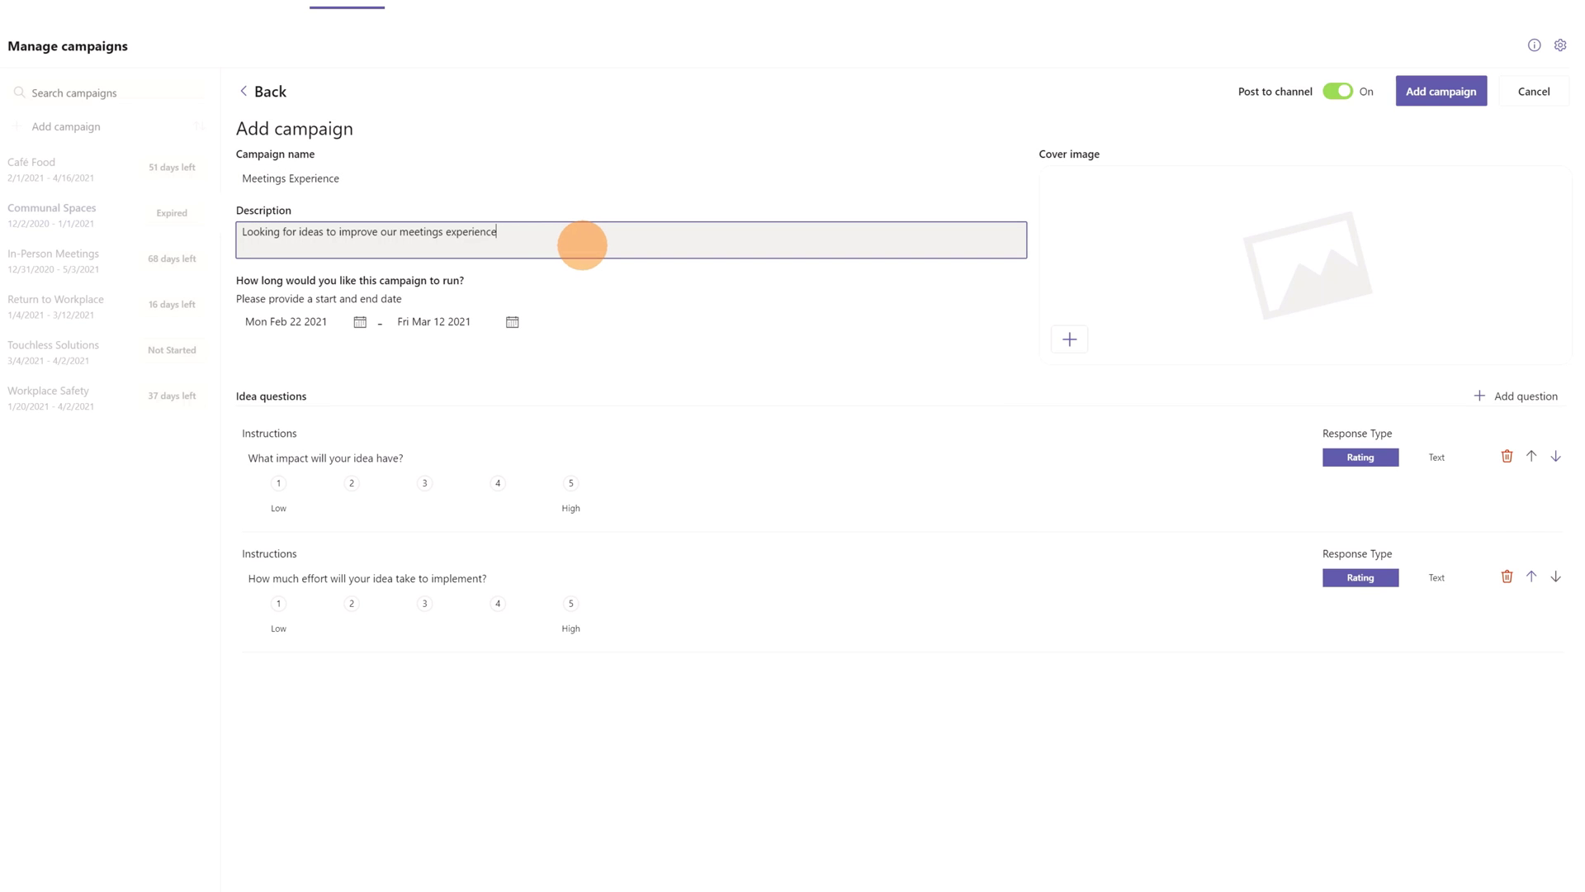
# Step: Add Meetings.jpg from the Desktop folder as the campaign's cover image
pyautogui.click(1070, 338)
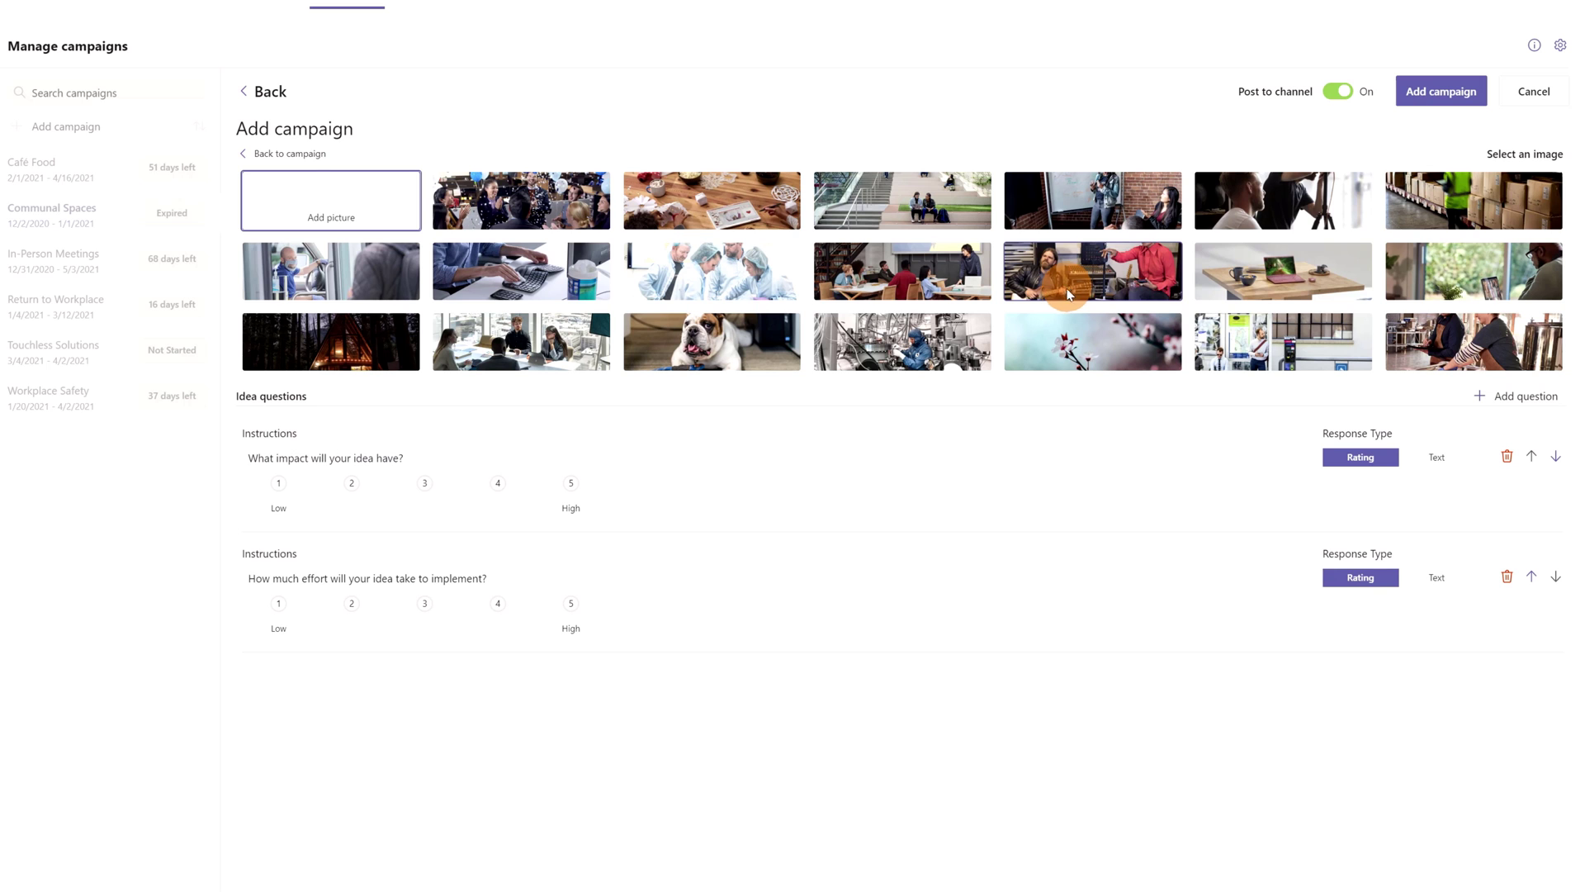
pyautogui.click(357, 218)
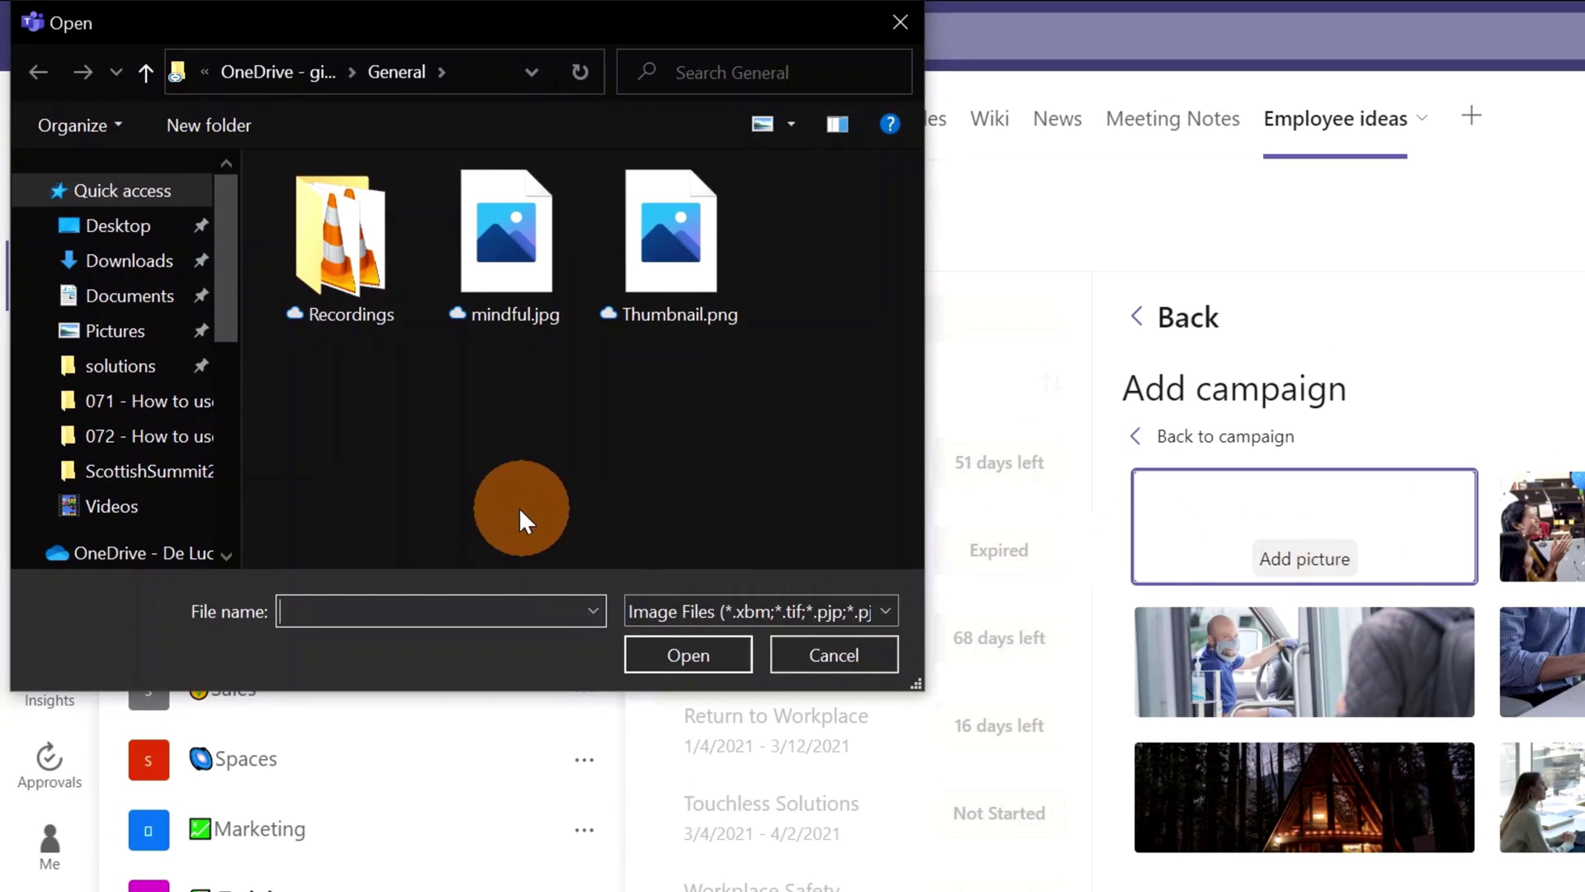
pyautogui.click(141, 228)
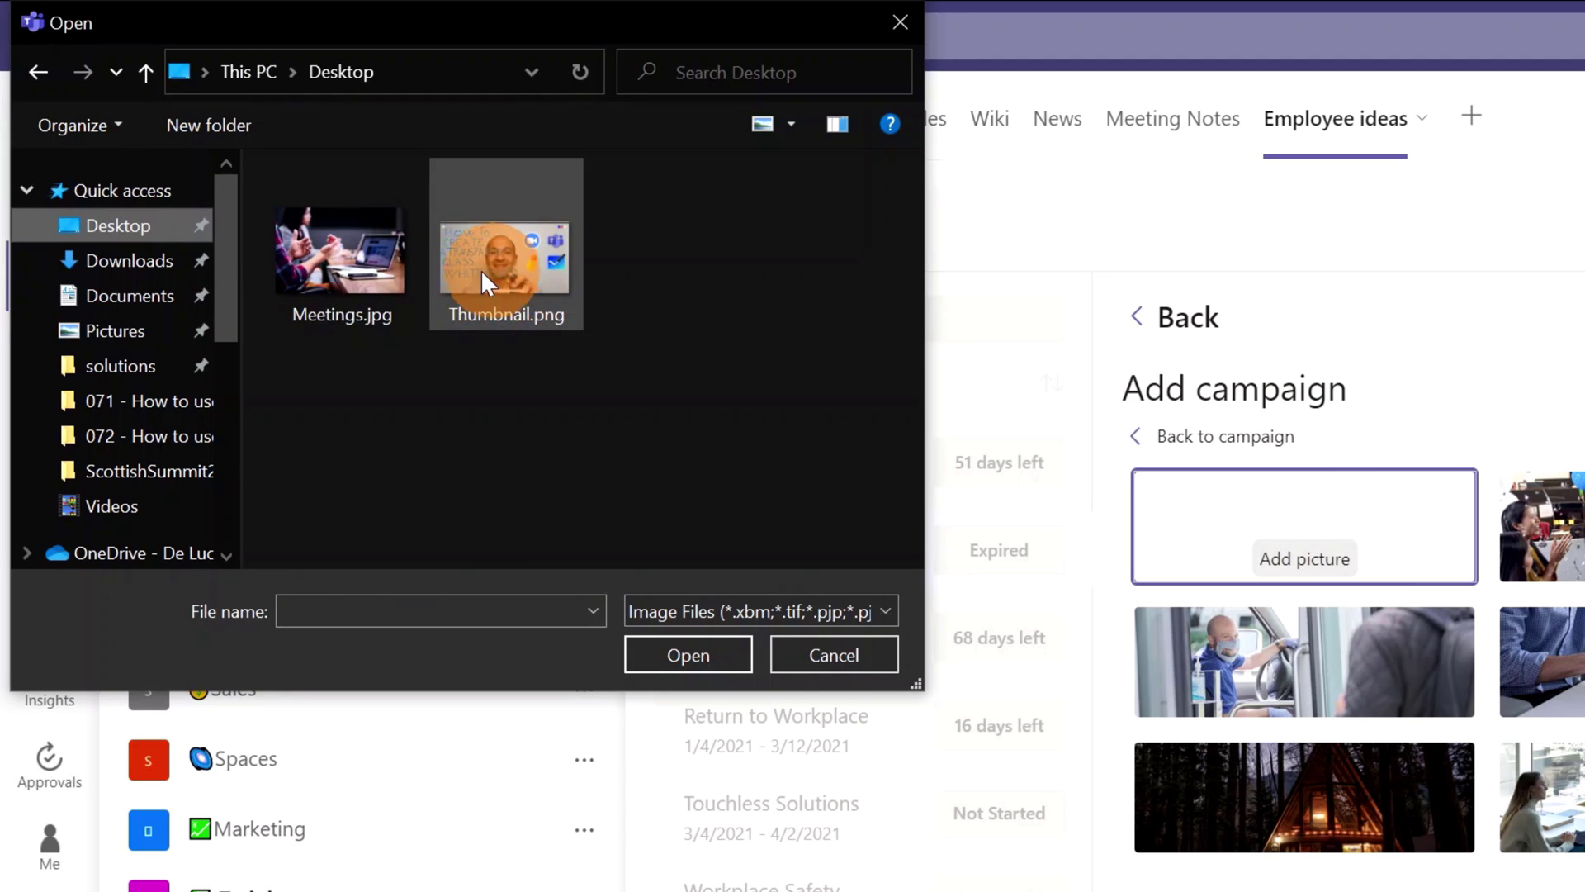
pyautogui.click(383, 260)
pyautogui.click(659, 652)
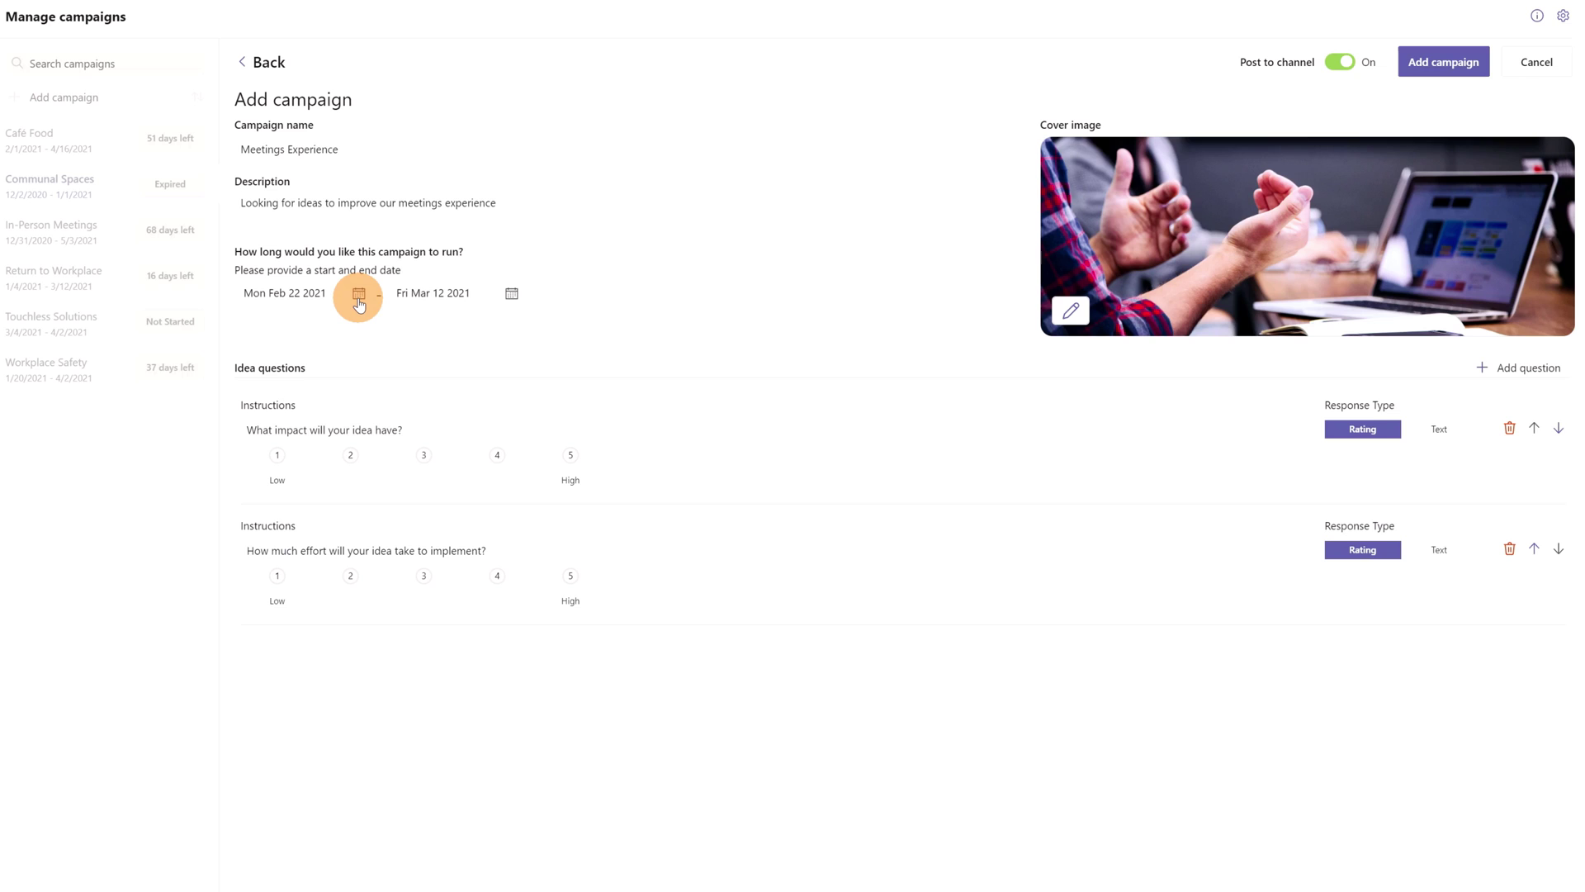
# Step: Set the campaign to run from March 1, 2021 to June 30, 2021
pyautogui.click(359, 295)
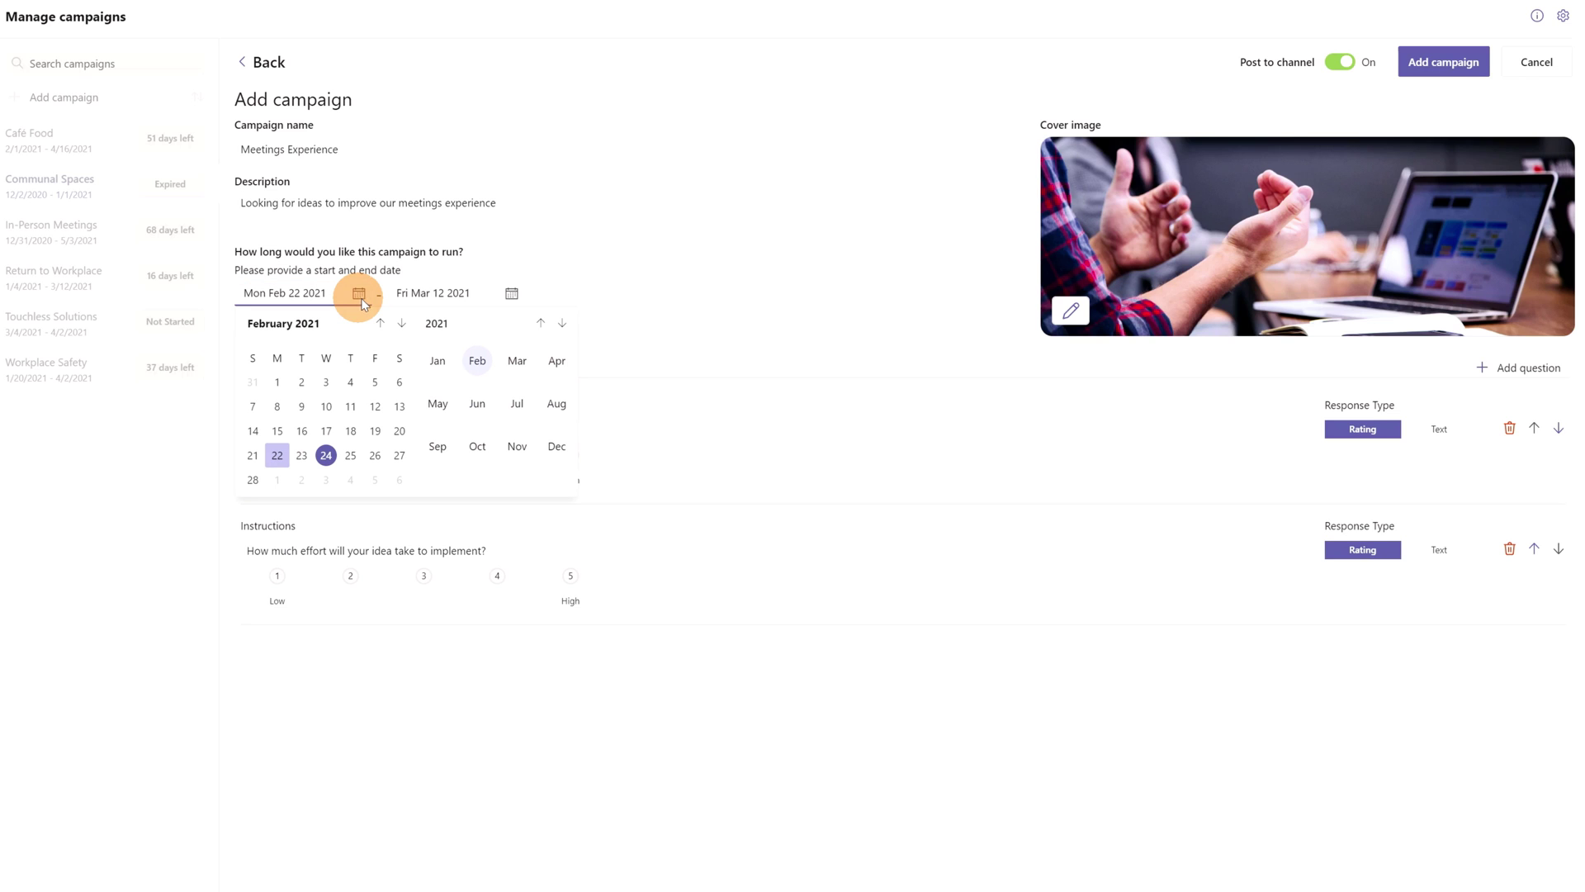
pyautogui.click(517, 360)
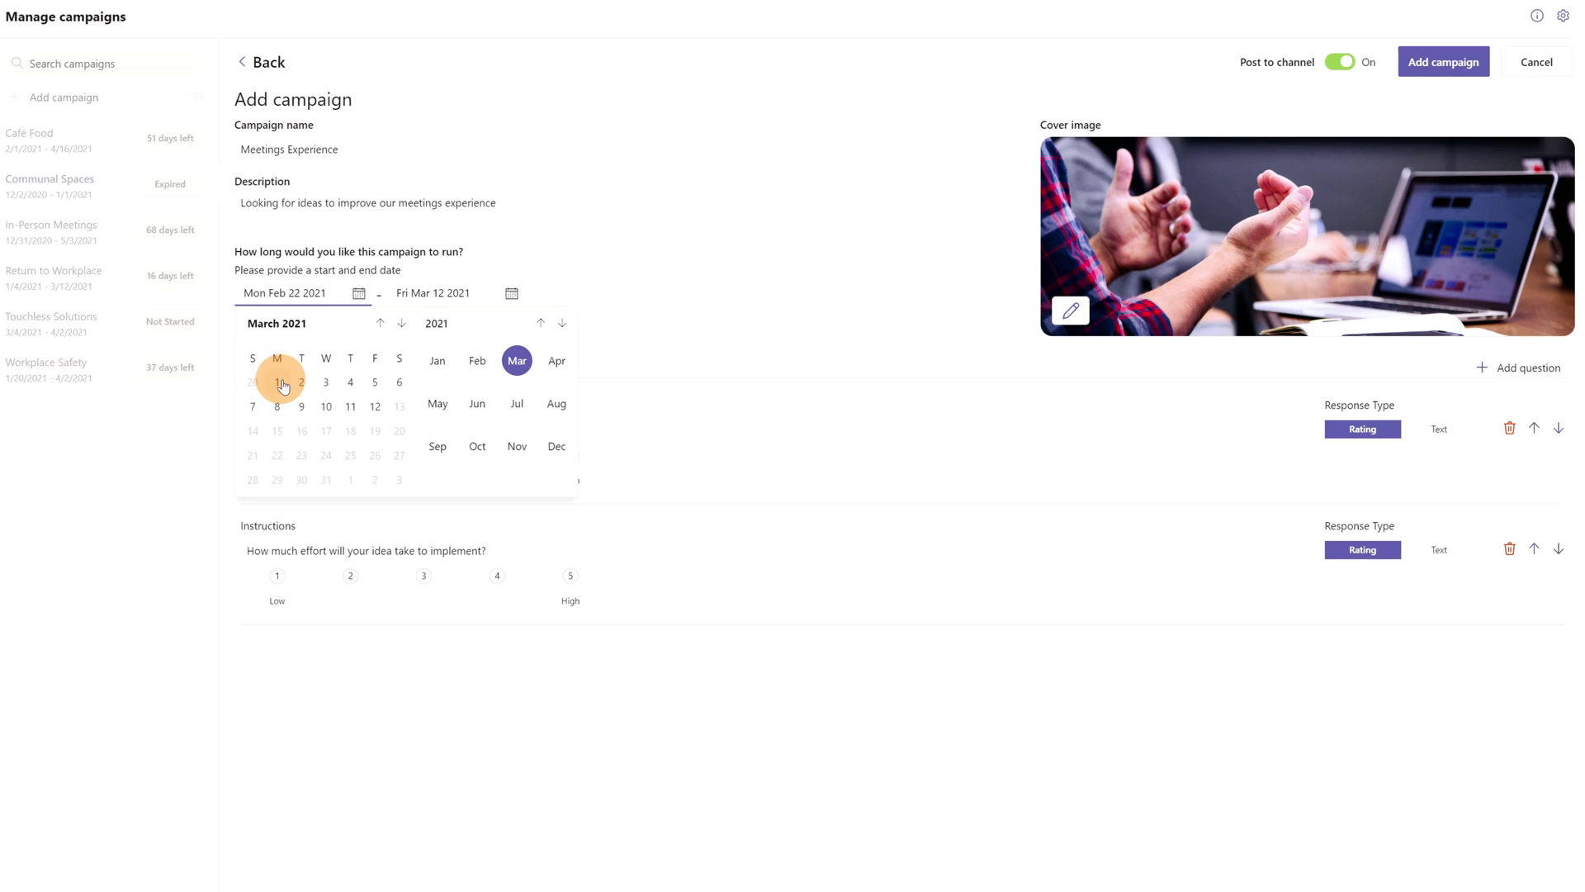
pyautogui.click(277, 382)
pyautogui.click(511, 295)
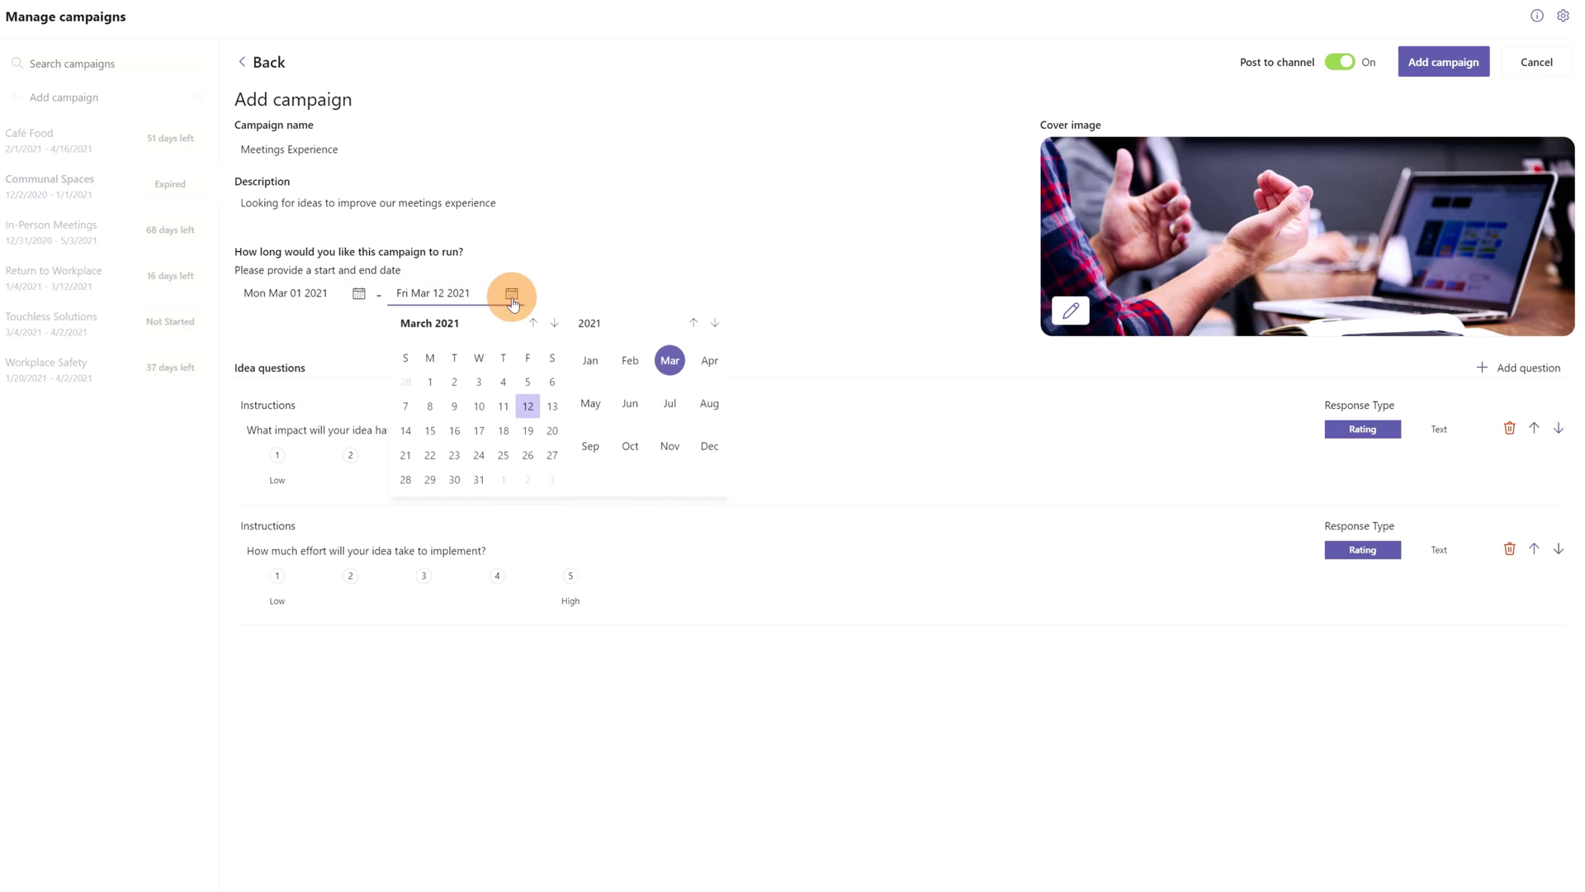
pyautogui.click(555, 323)
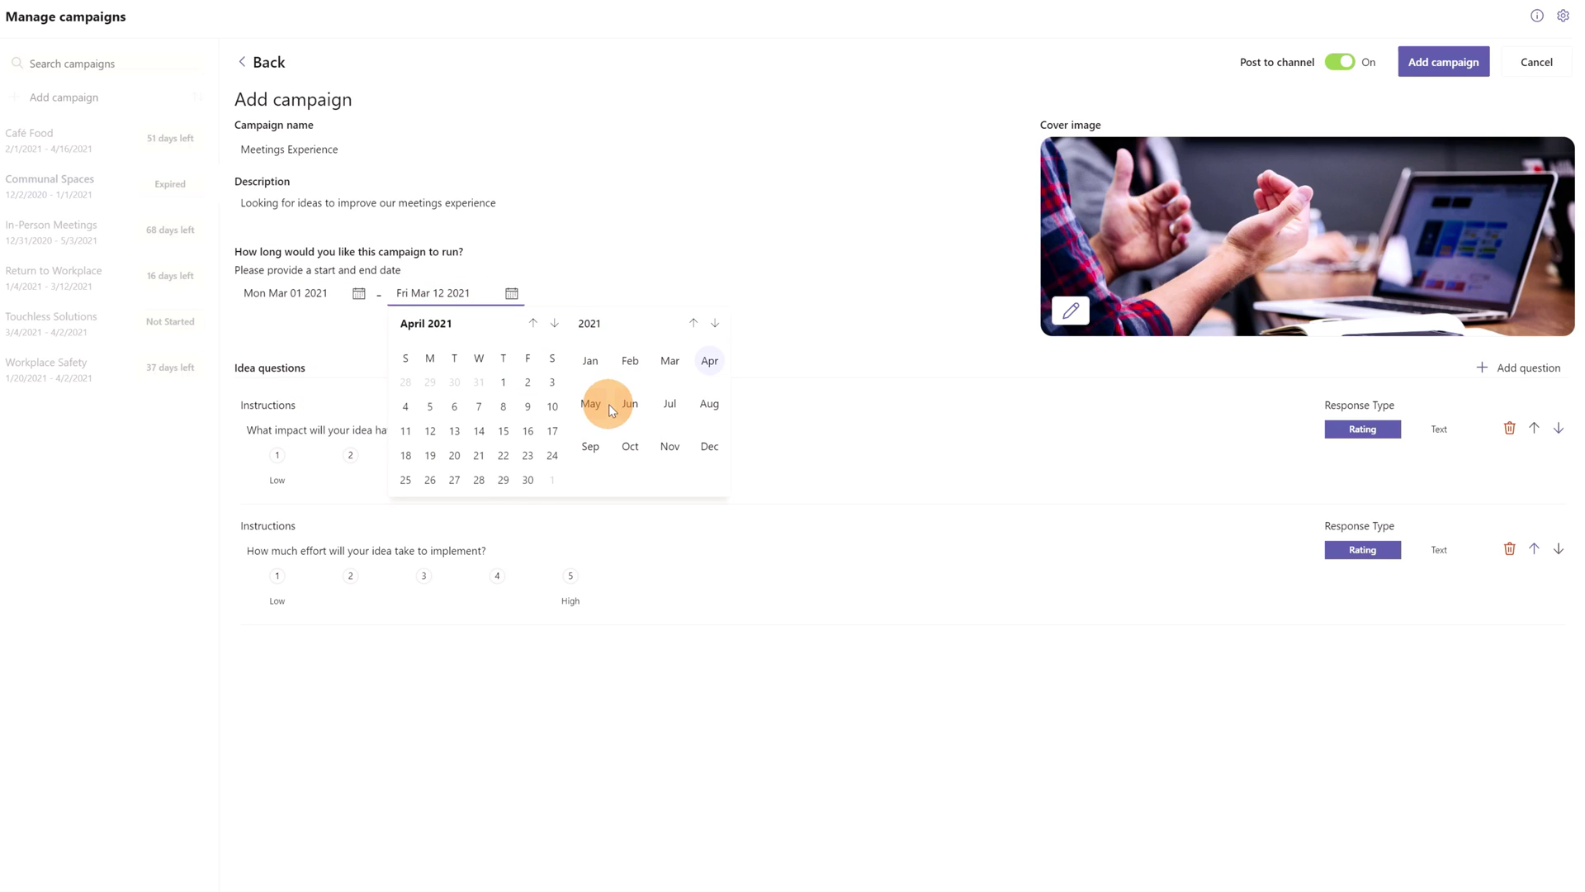
pyautogui.click(630, 403)
pyautogui.click(477, 482)
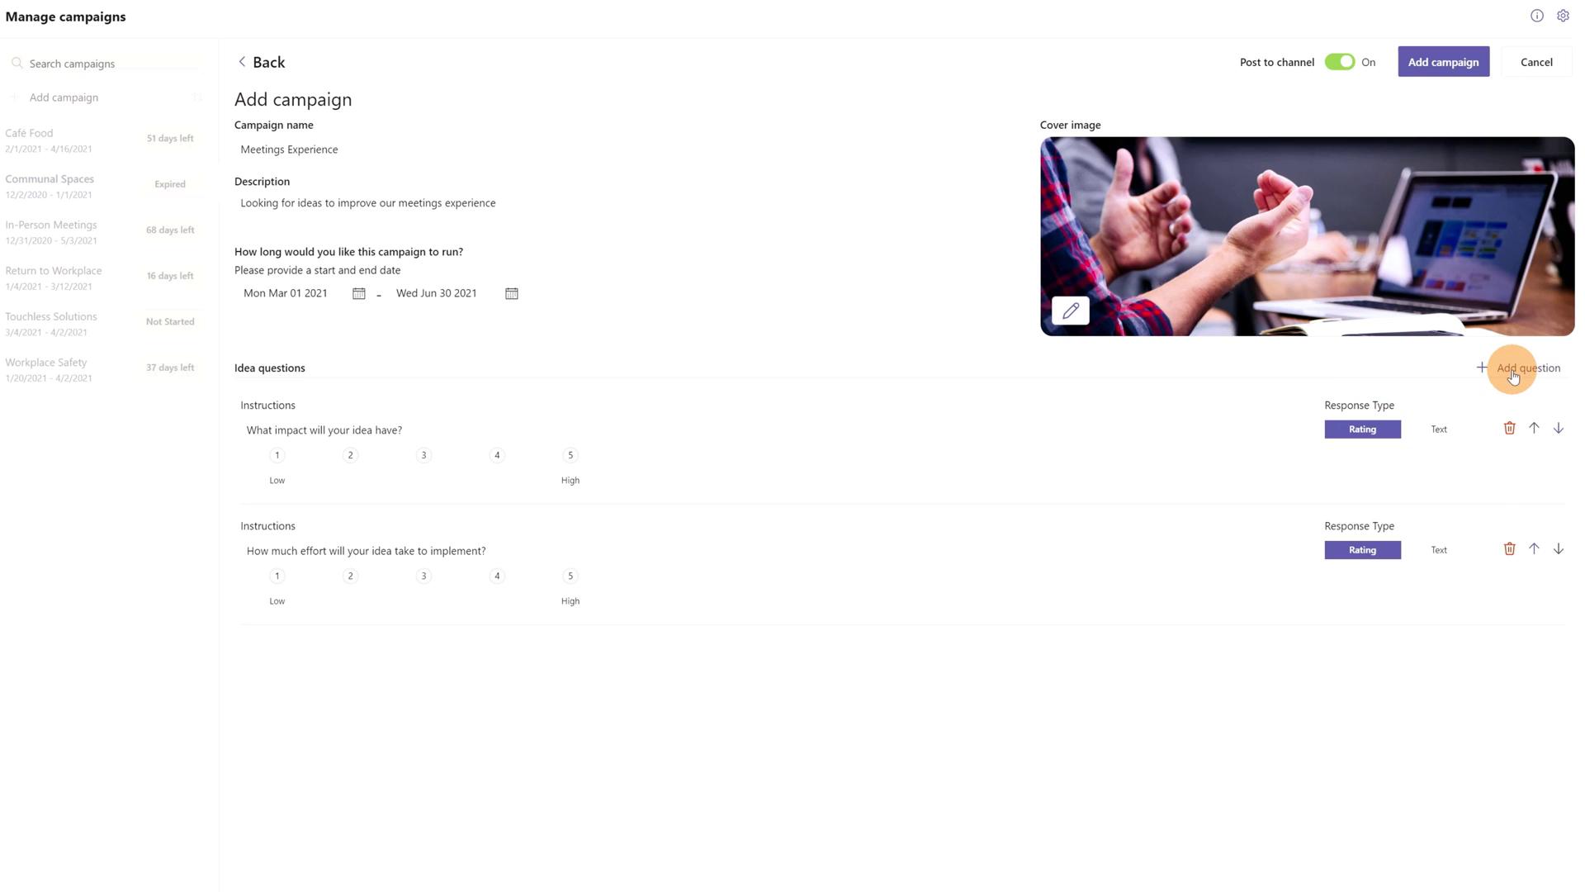
# Step: Add a third idea question, try its Text and Rating response types, and delete the question
pyautogui.click(1512, 377)
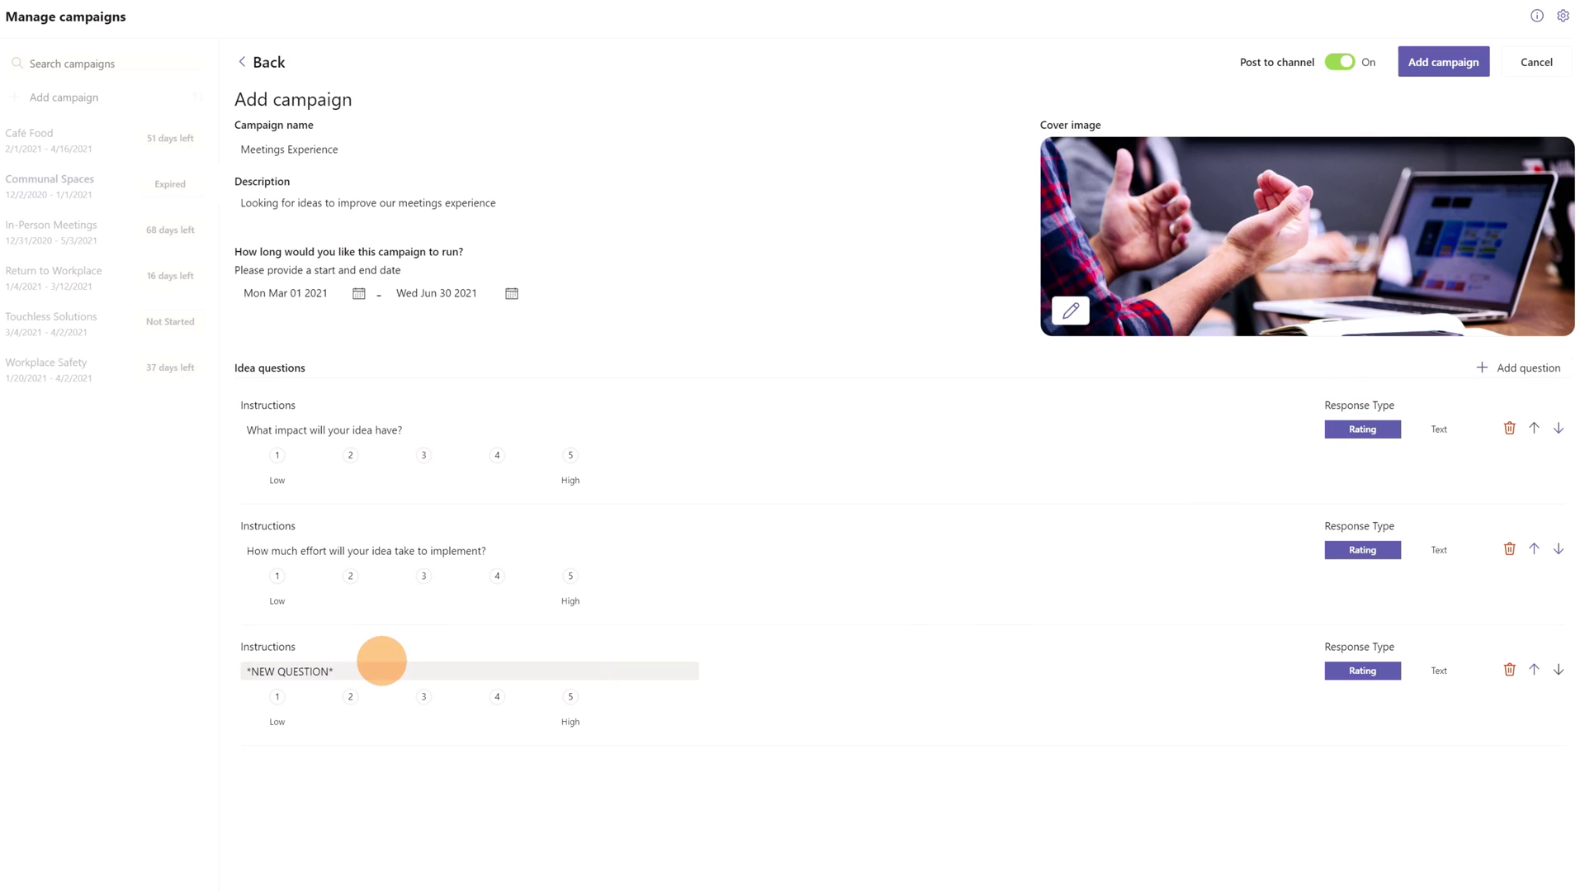
pyautogui.click(306, 721)
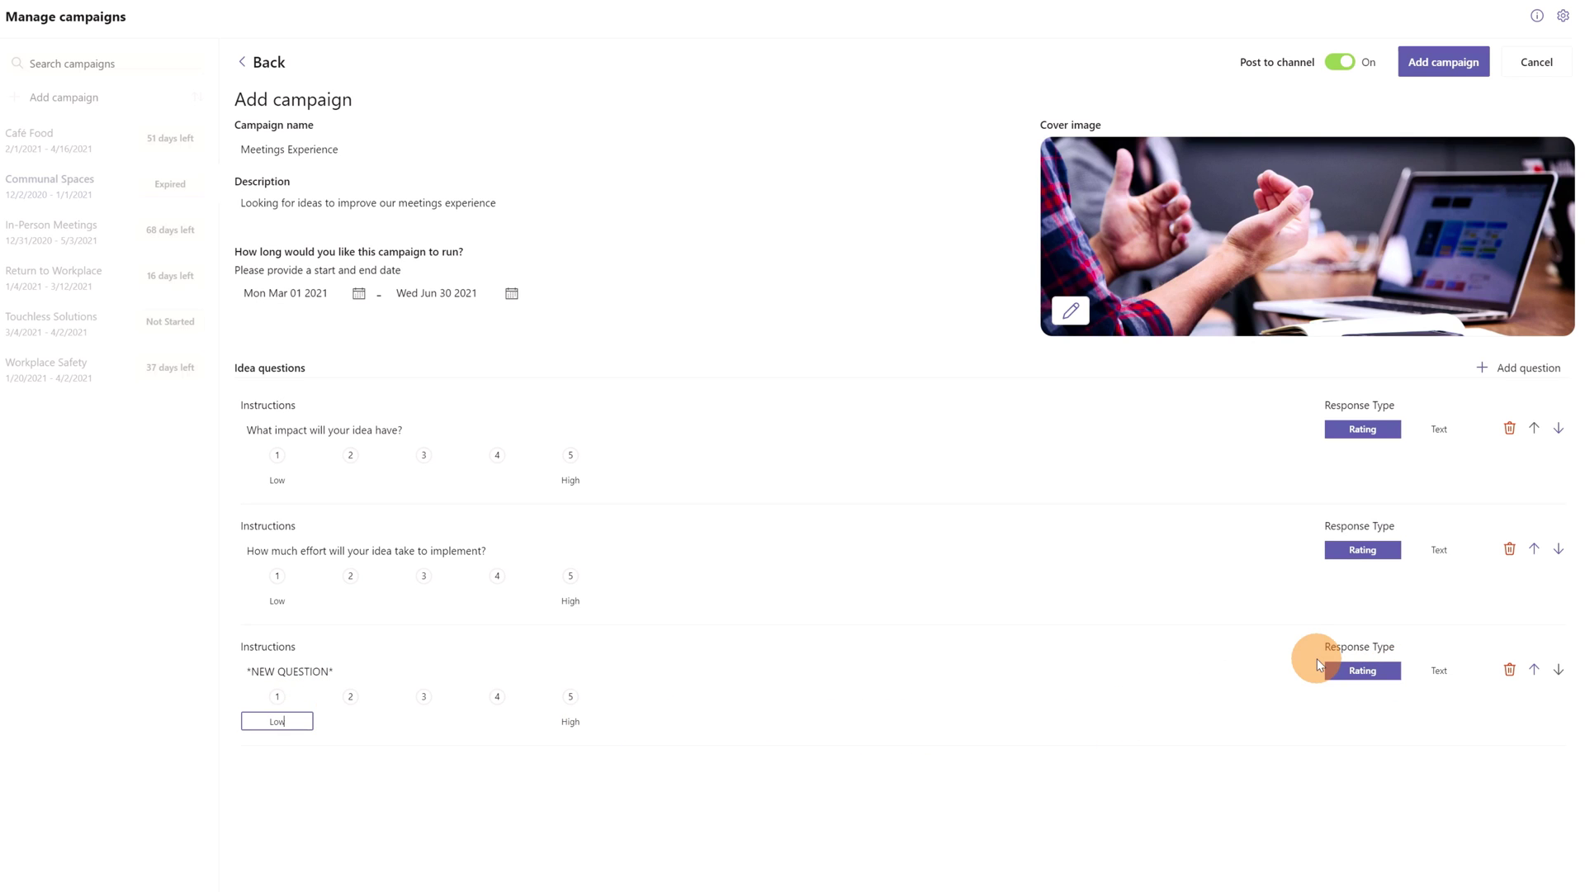
pyautogui.click(1432, 673)
pyautogui.click(1409, 701)
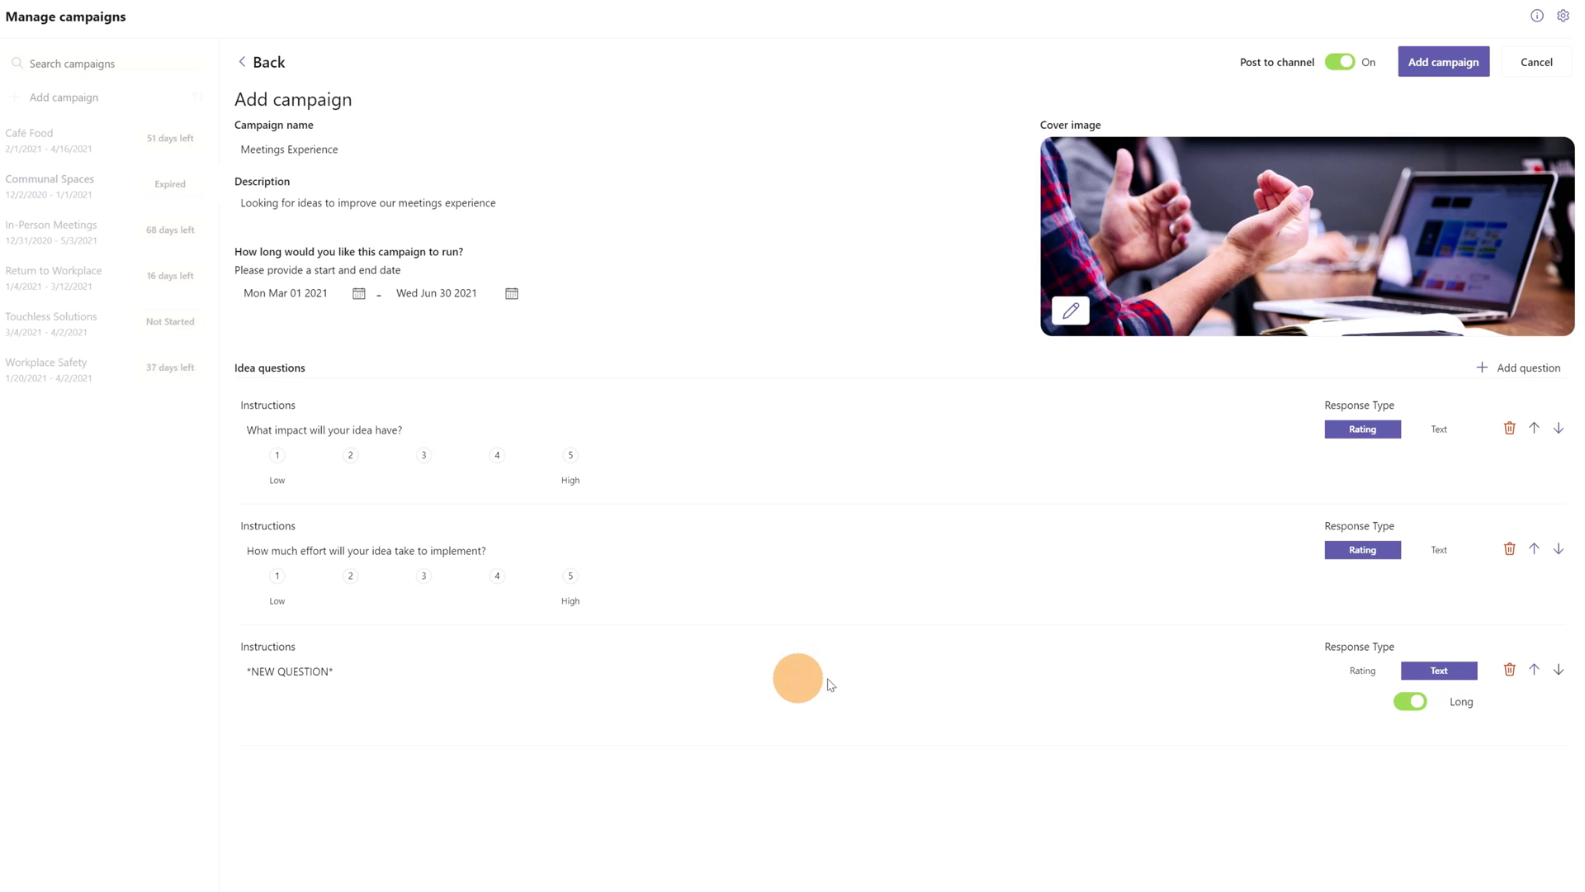
pyautogui.click(1410, 701)
pyautogui.click(1388, 673)
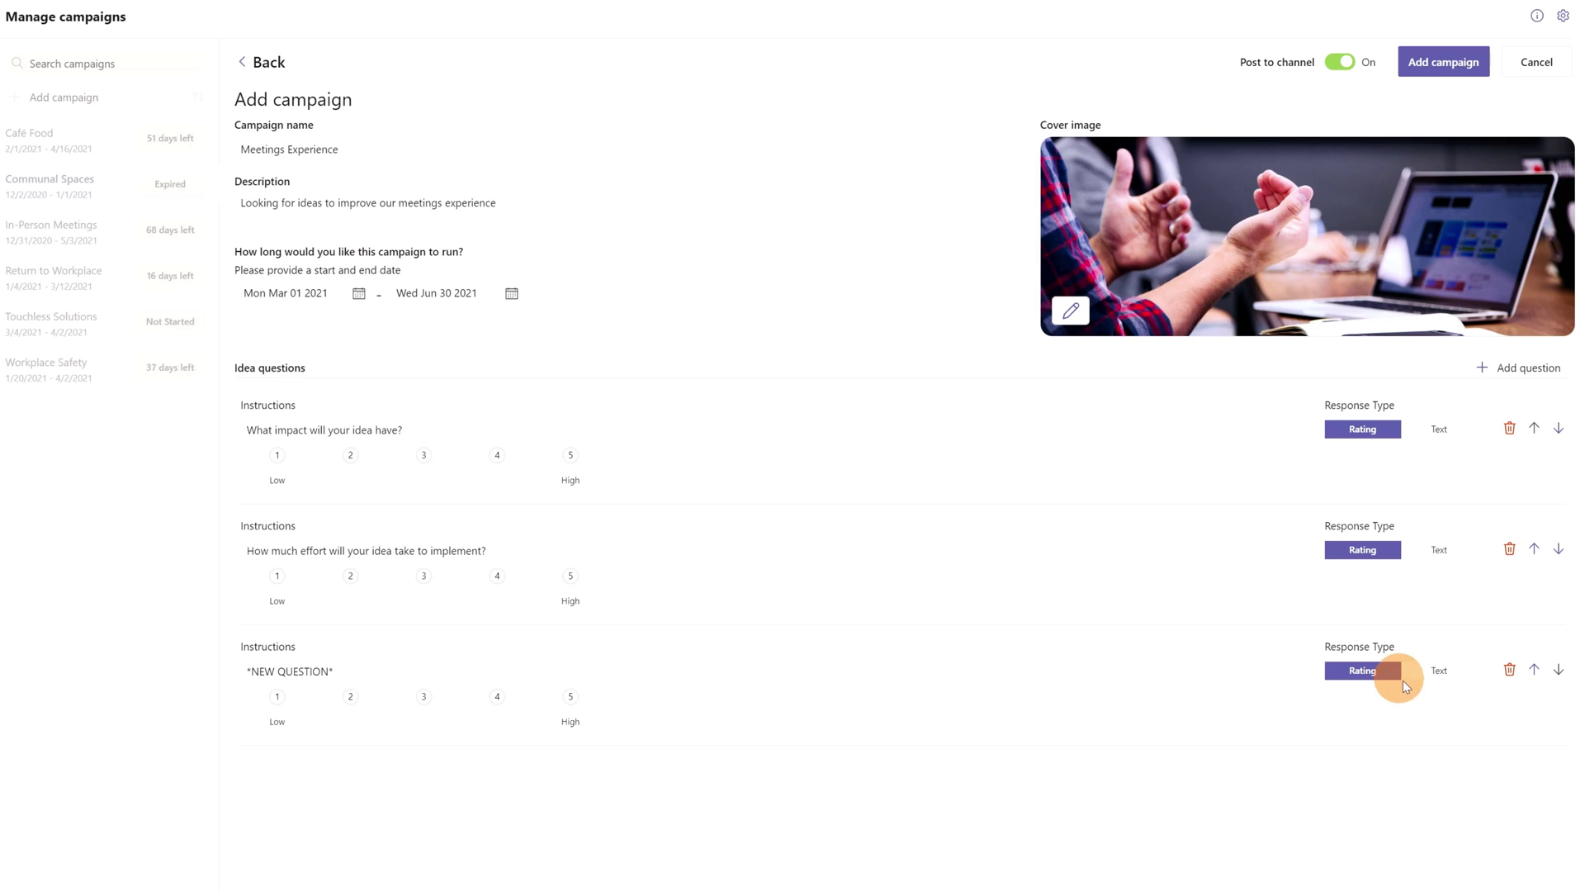
pyautogui.click(1509, 671)
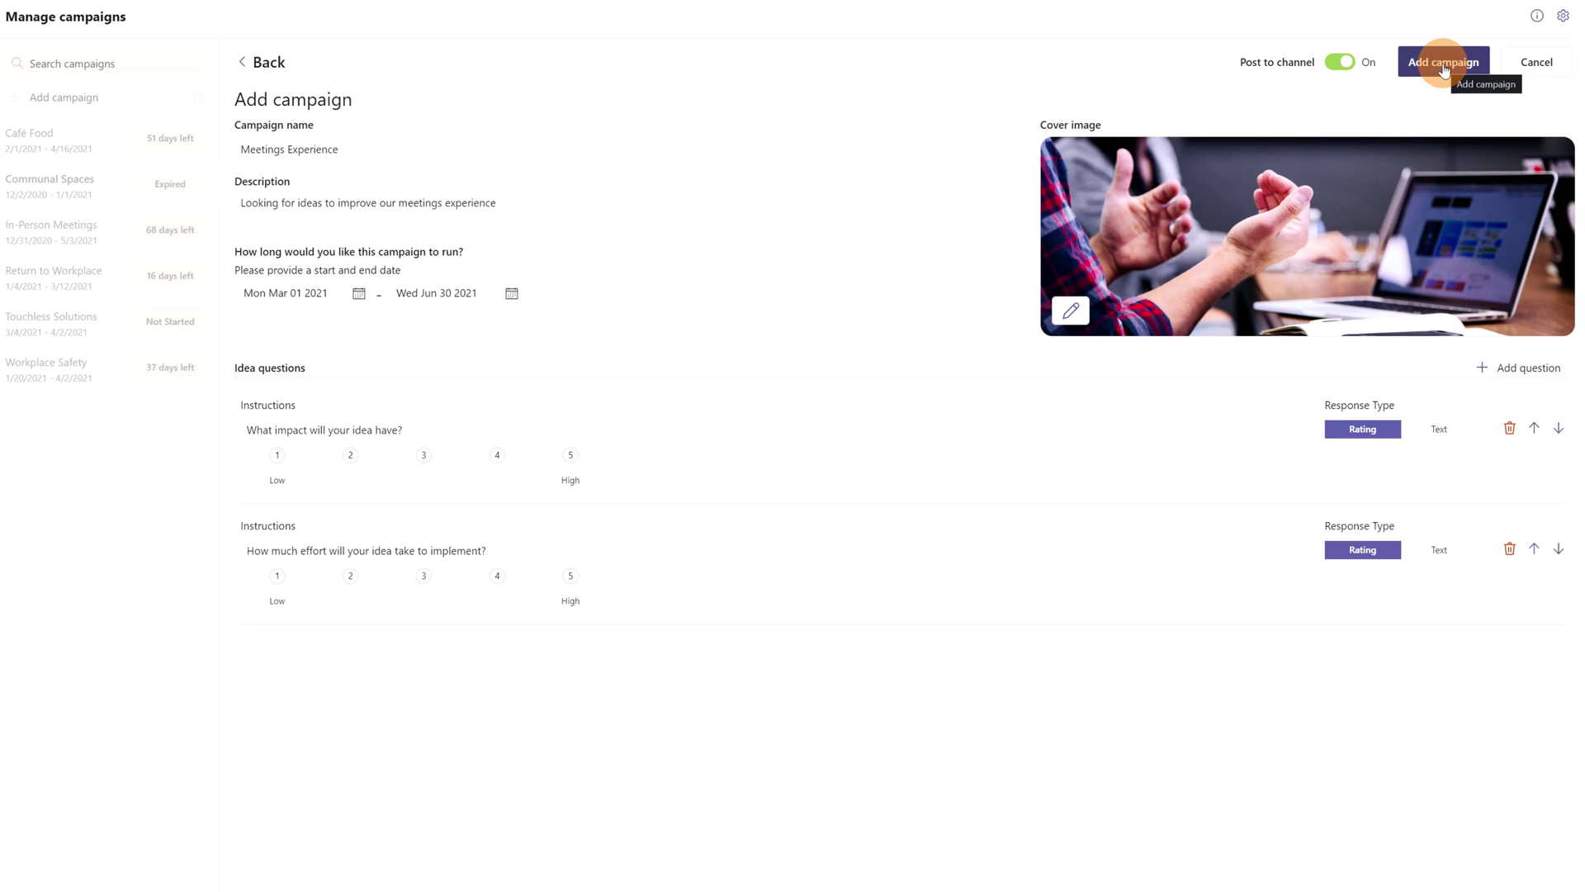
# Step: Add the Meetings Experience campaign to the list, and edit its start date to February 24, 2021 and save
pyautogui.click(1444, 64)
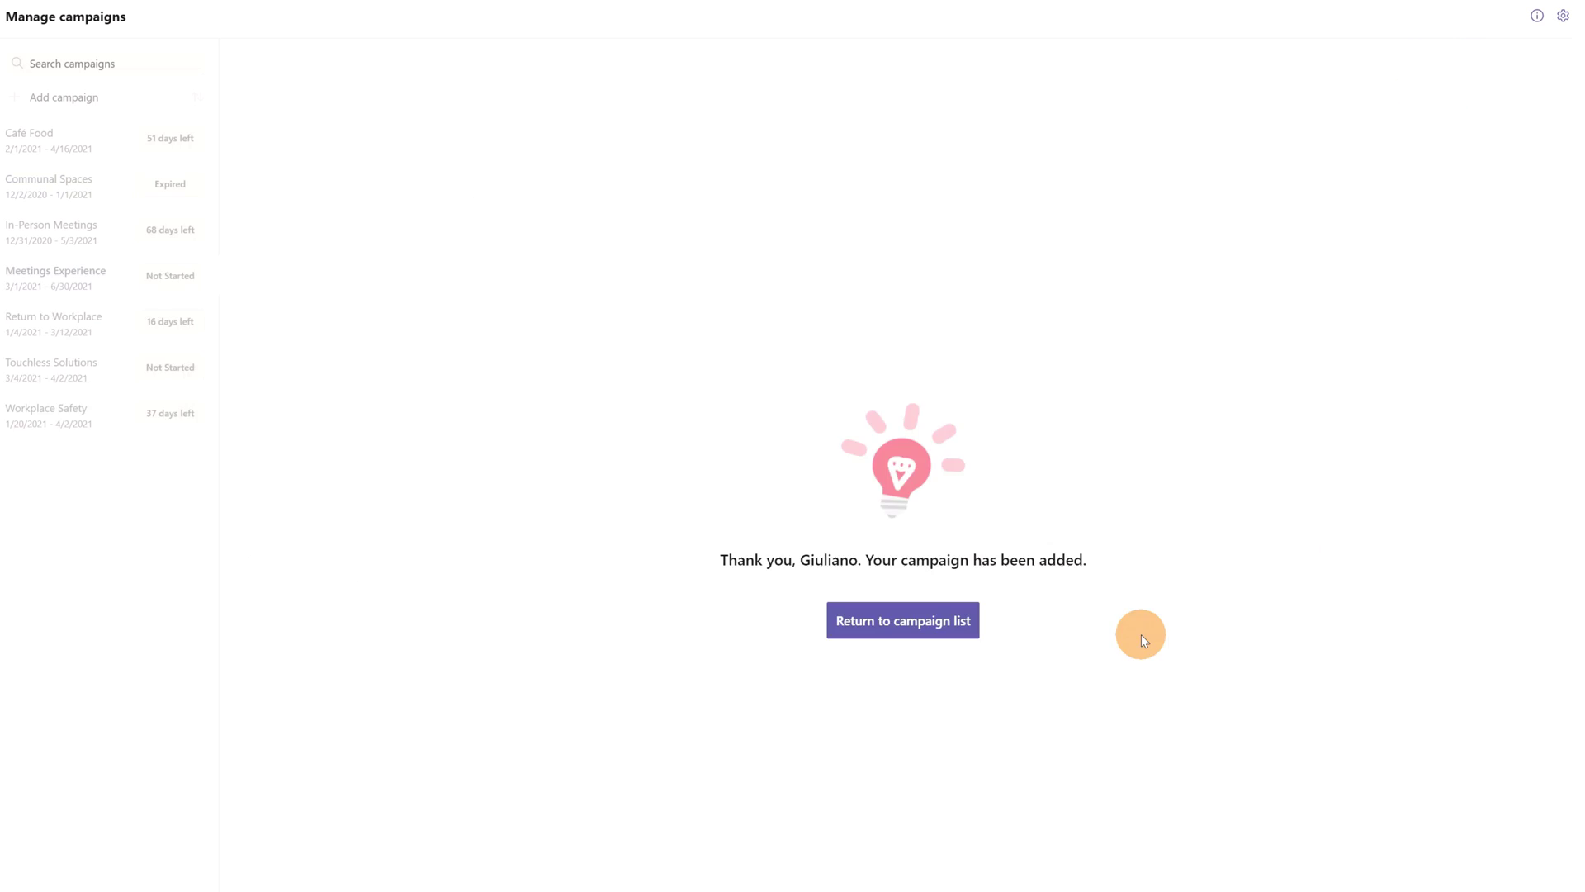
pyautogui.click(895, 627)
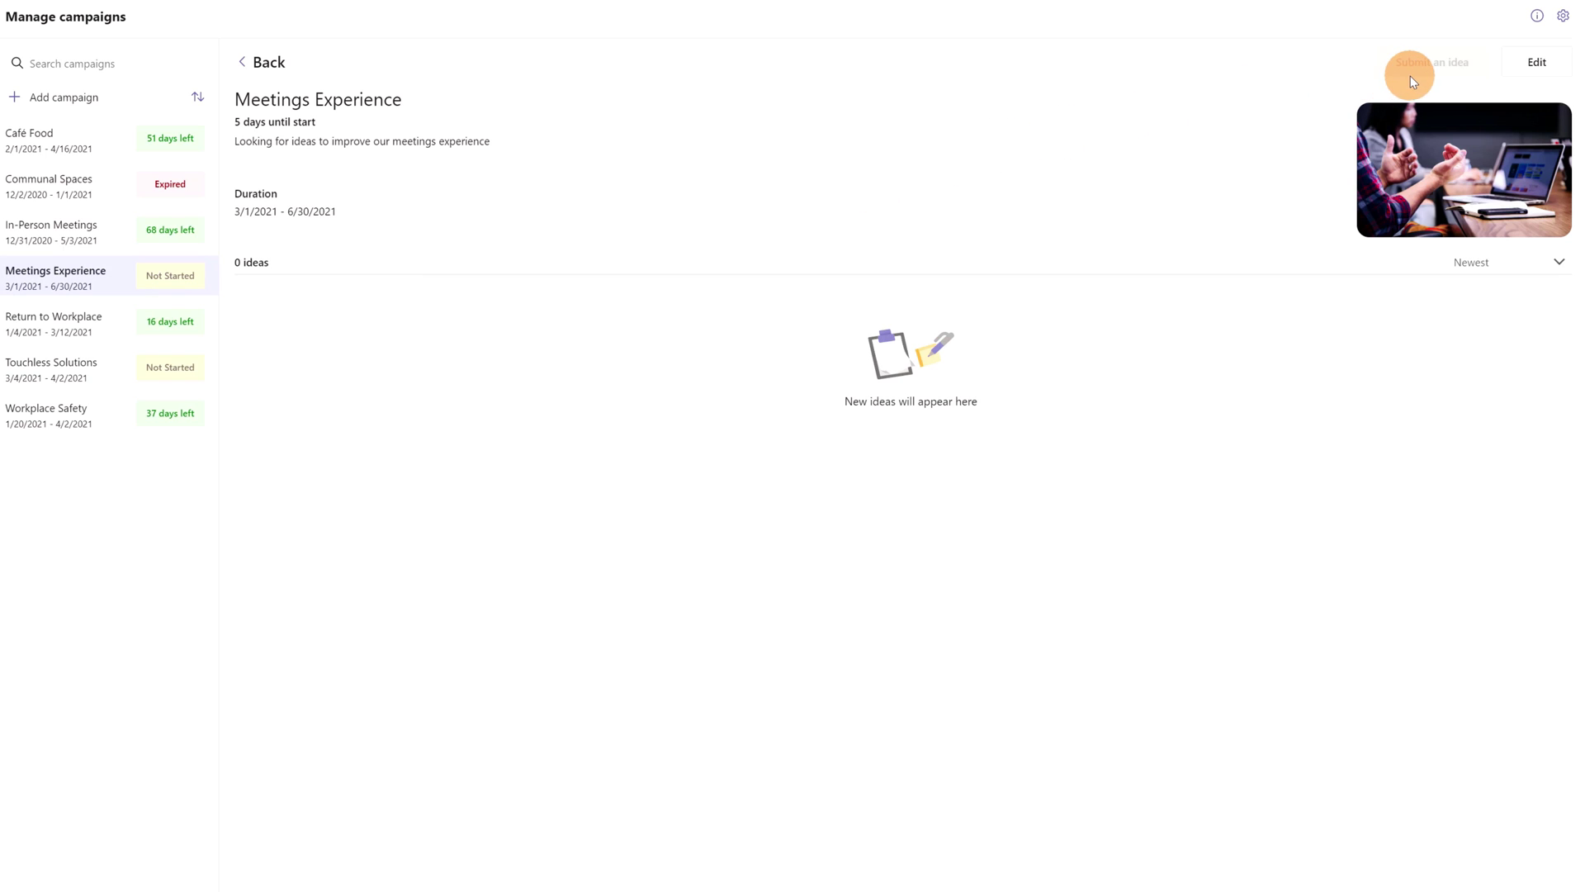
pyautogui.click(1541, 71)
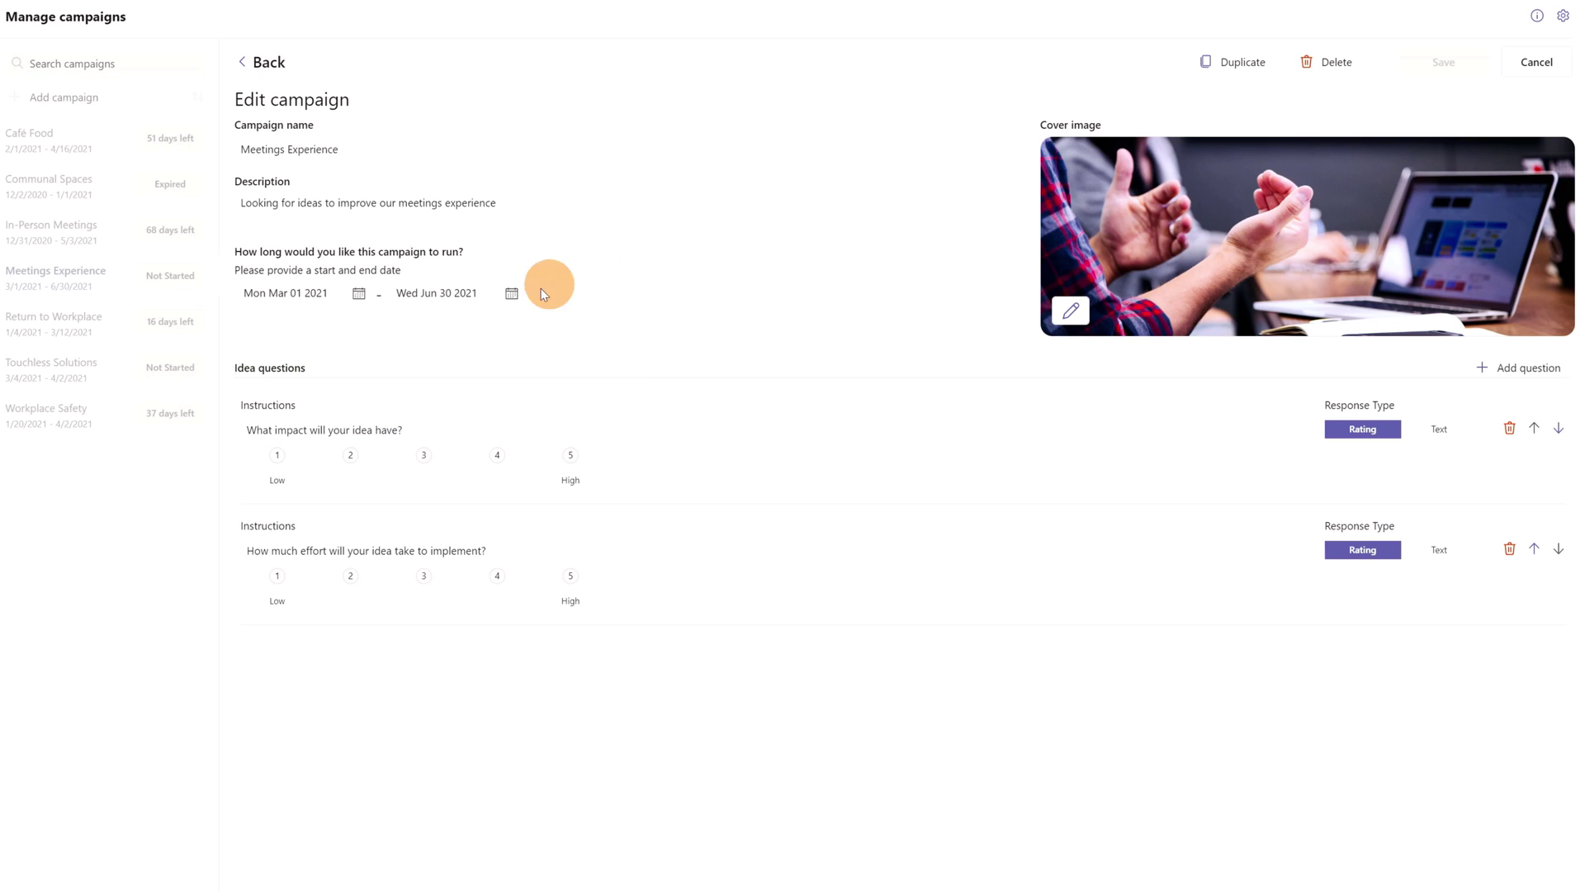
pyautogui.click(358, 294)
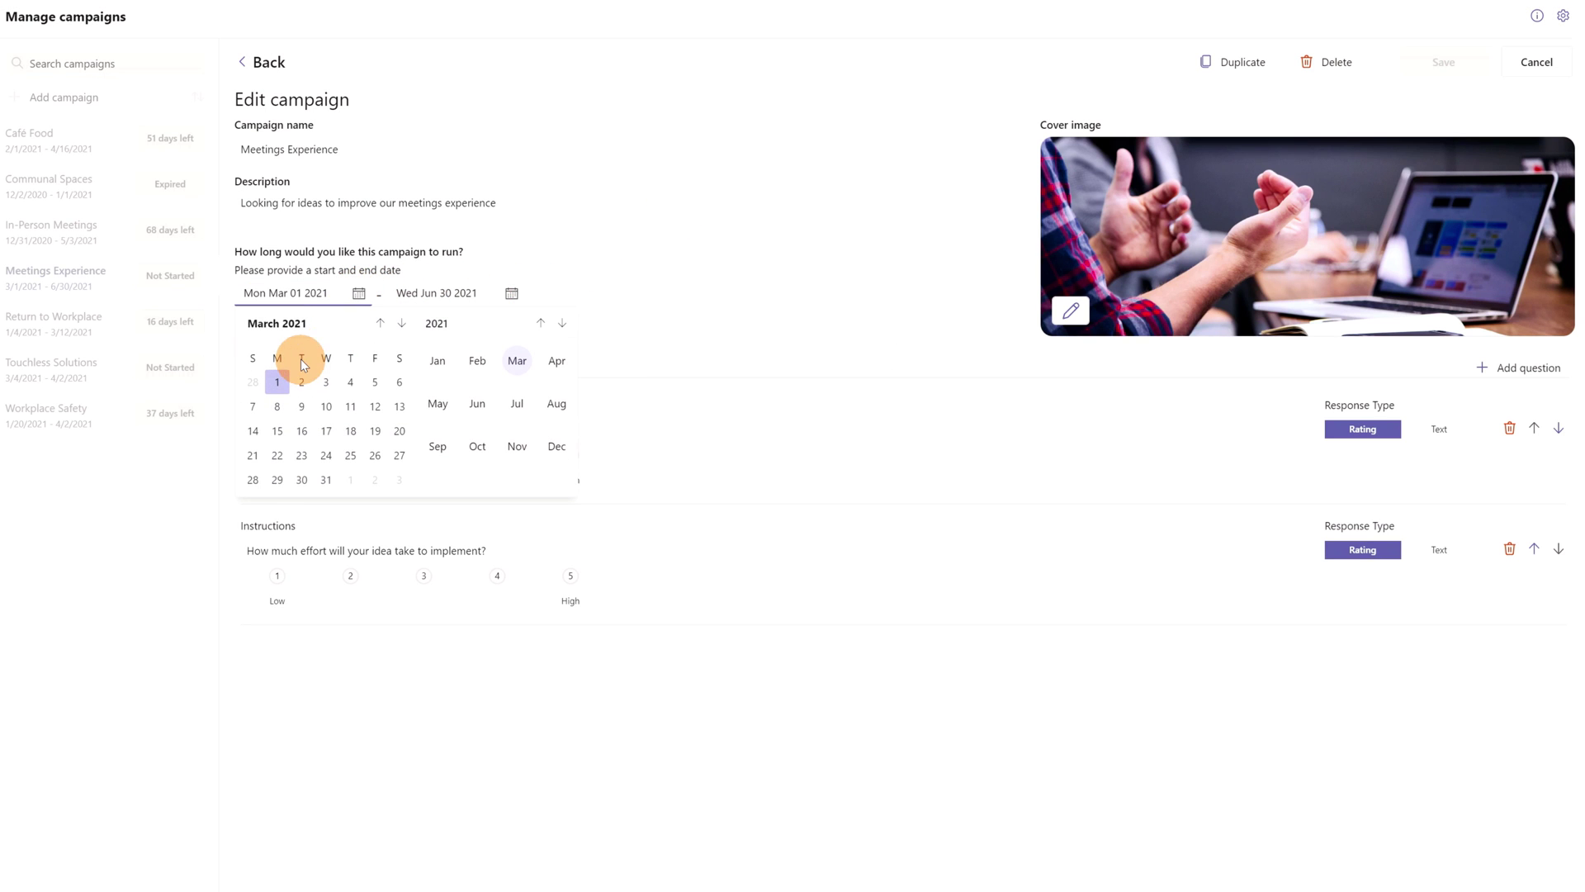
pyautogui.click(477, 360)
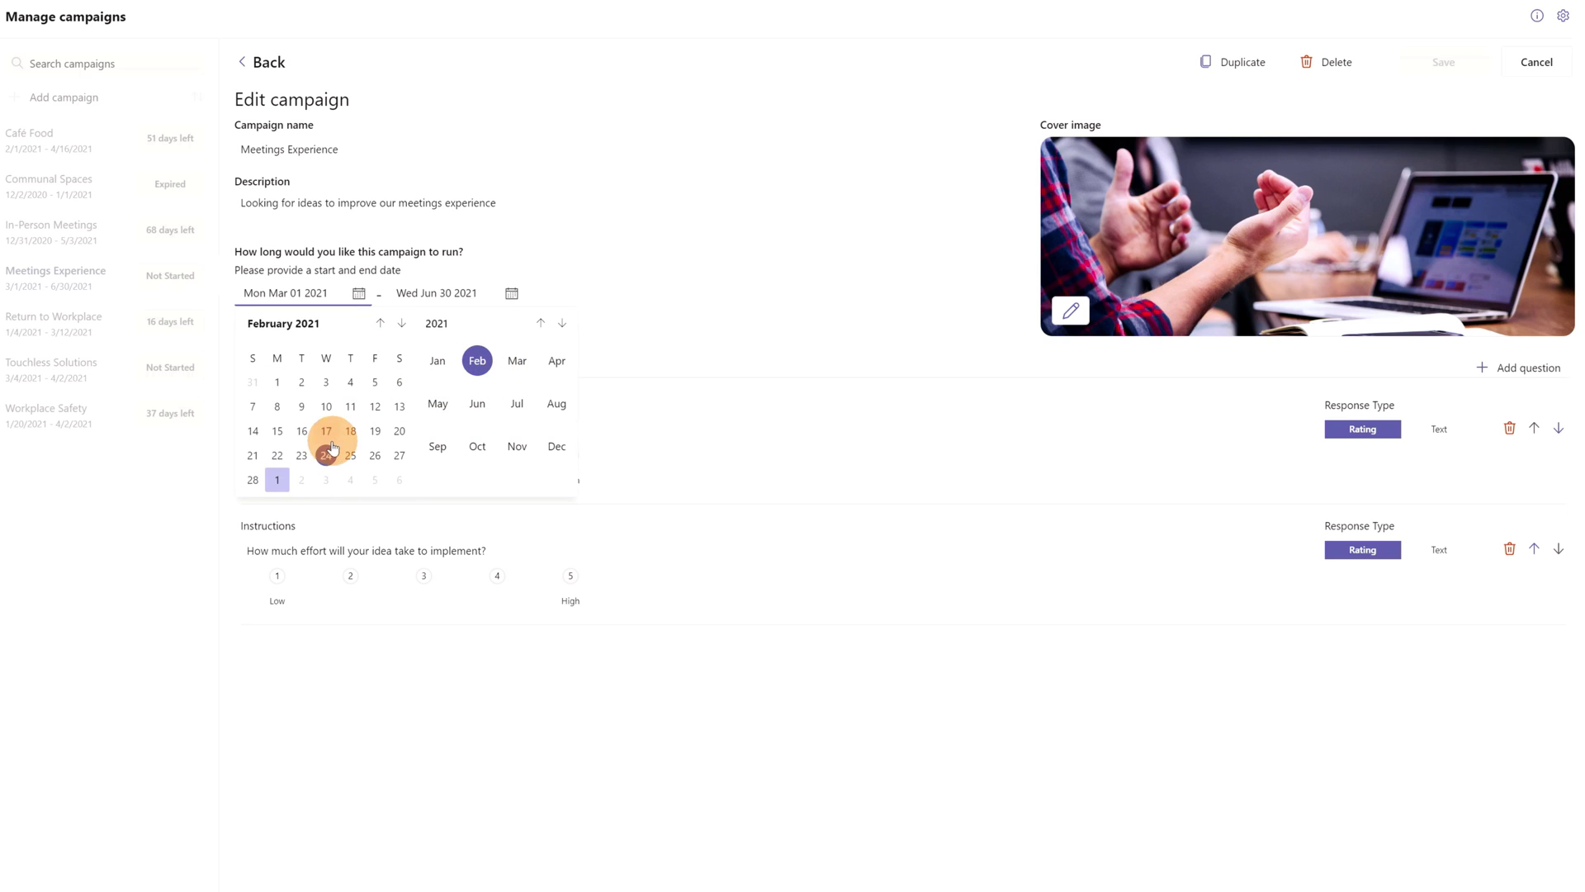
pyautogui.click(328, 453)
pyautogui.click(1447, 66)
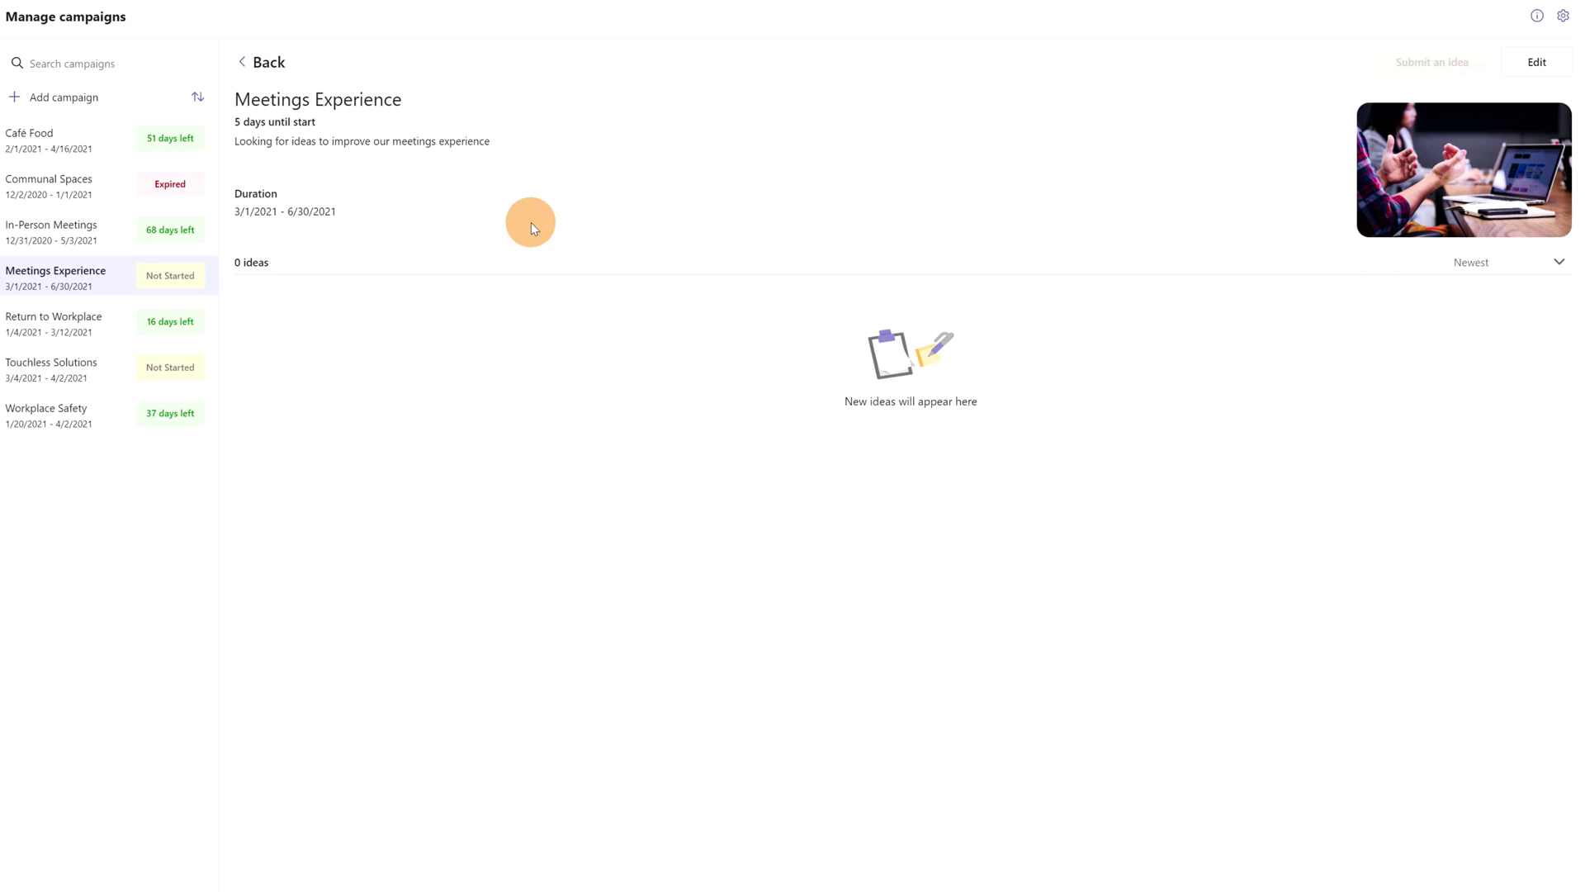
# Step: View the Meetings Experience campaign announcement in the General channel's posts
pyautogui.click(98, 33)
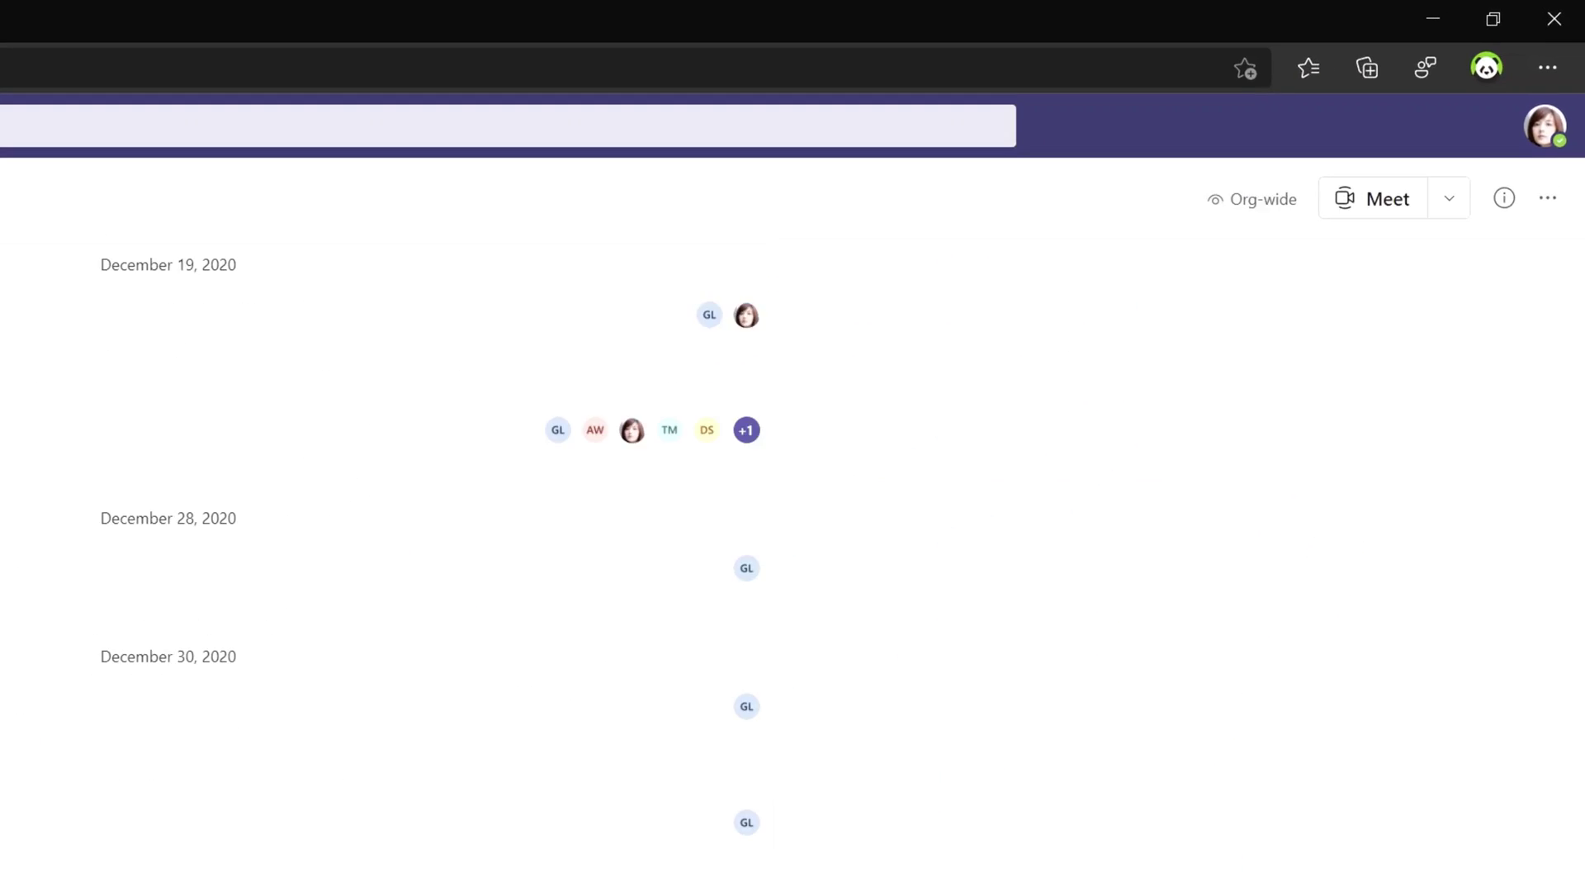
pyautogui.click(1551, 169)
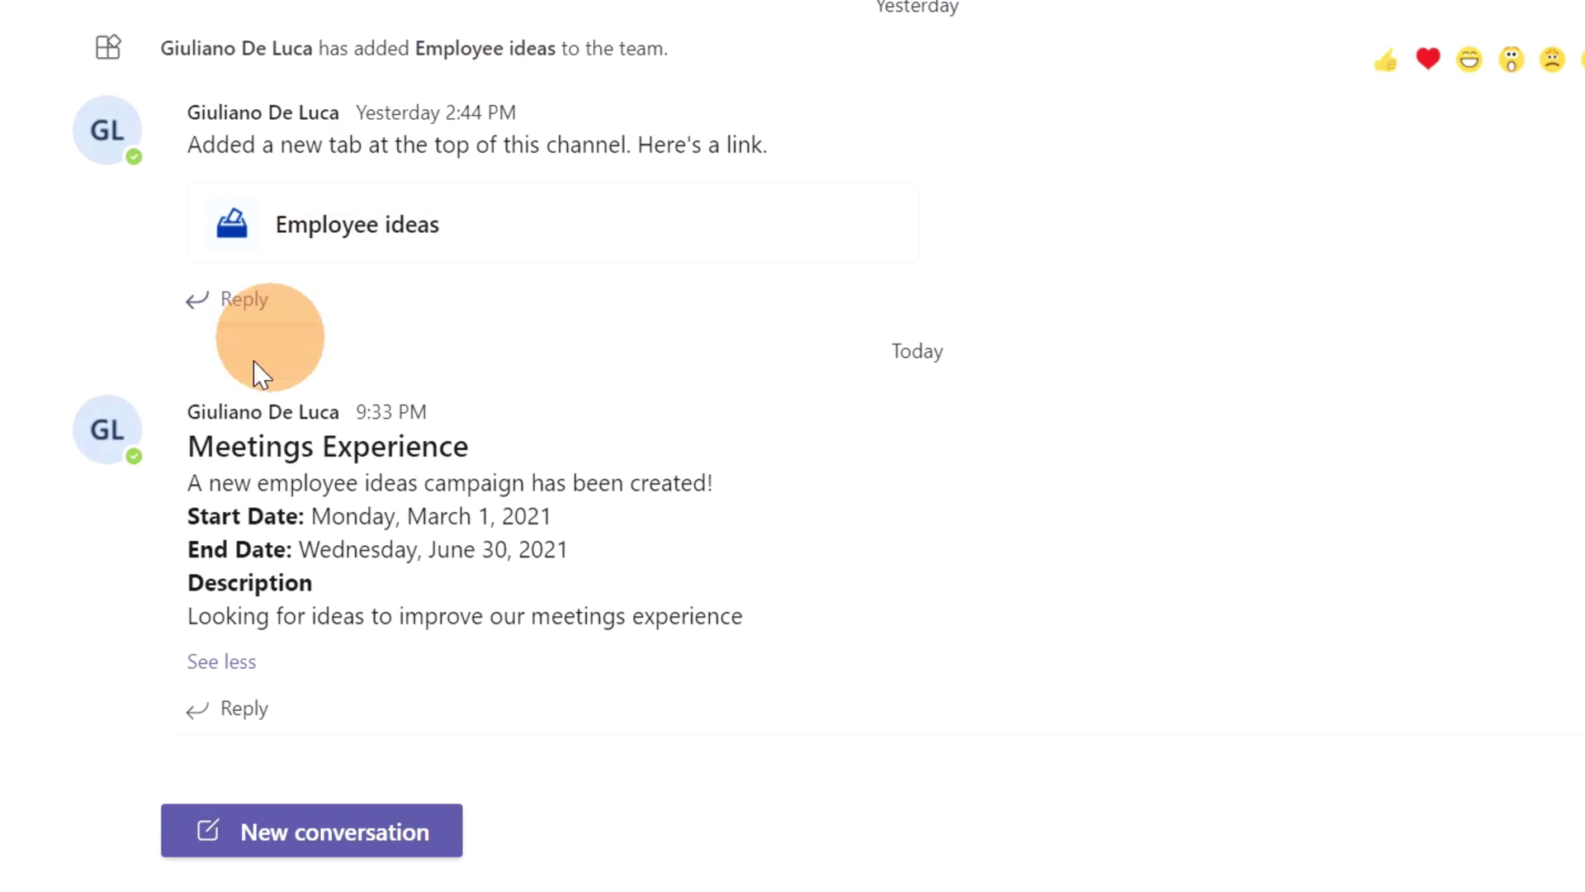
pyautogui.moveTo(206, 407)
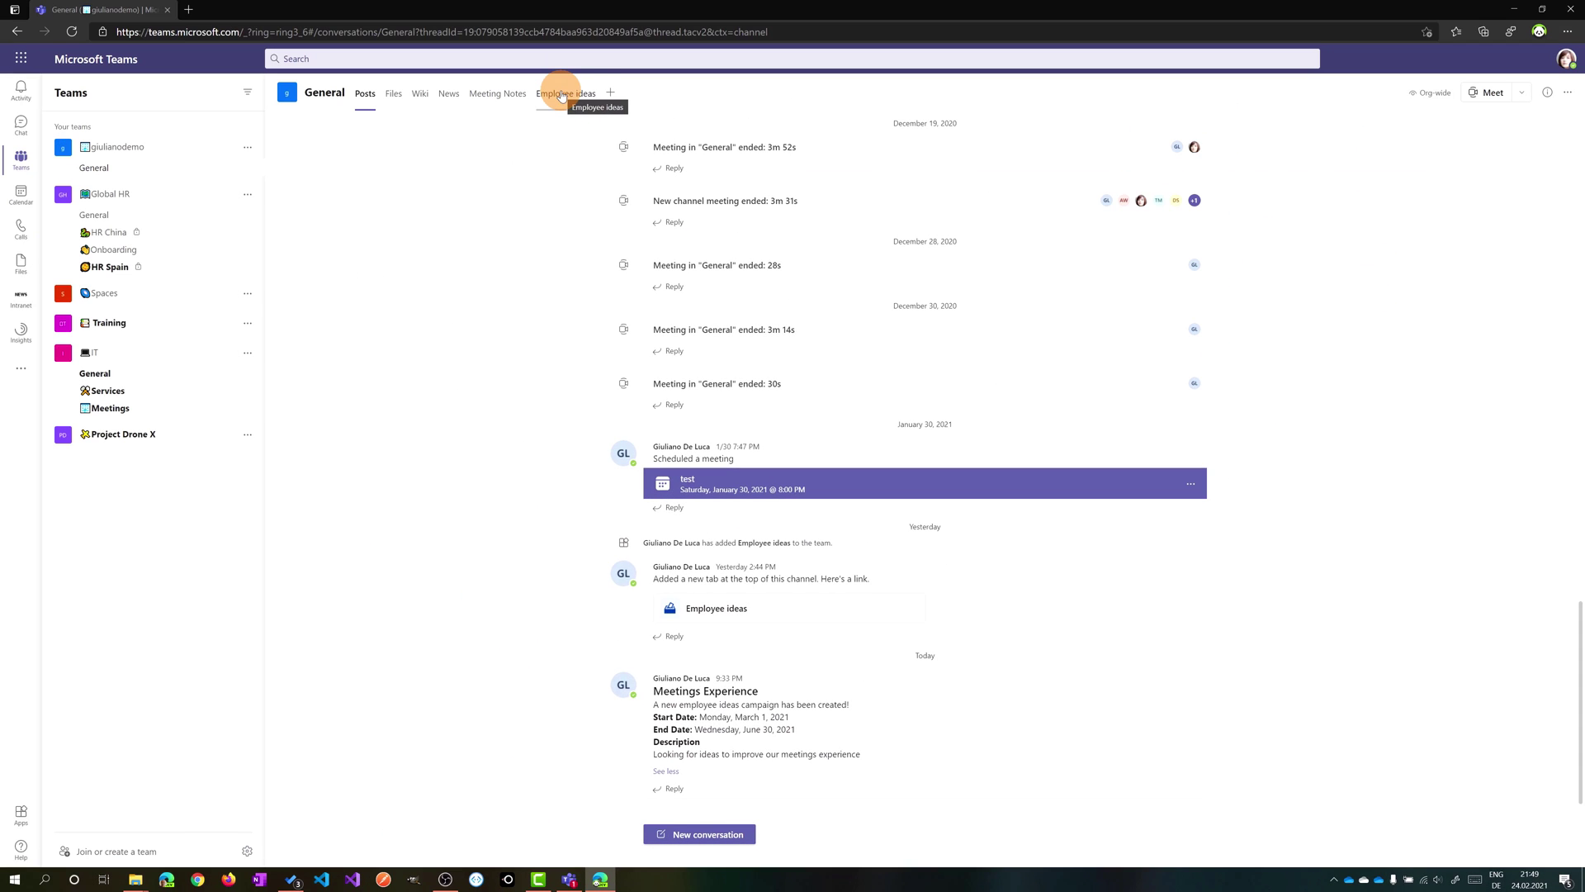
# Step: Open the Meetings Experience campaign in the channel's Employee ideas app and start a new idea
pyautogui.click(549, 70)
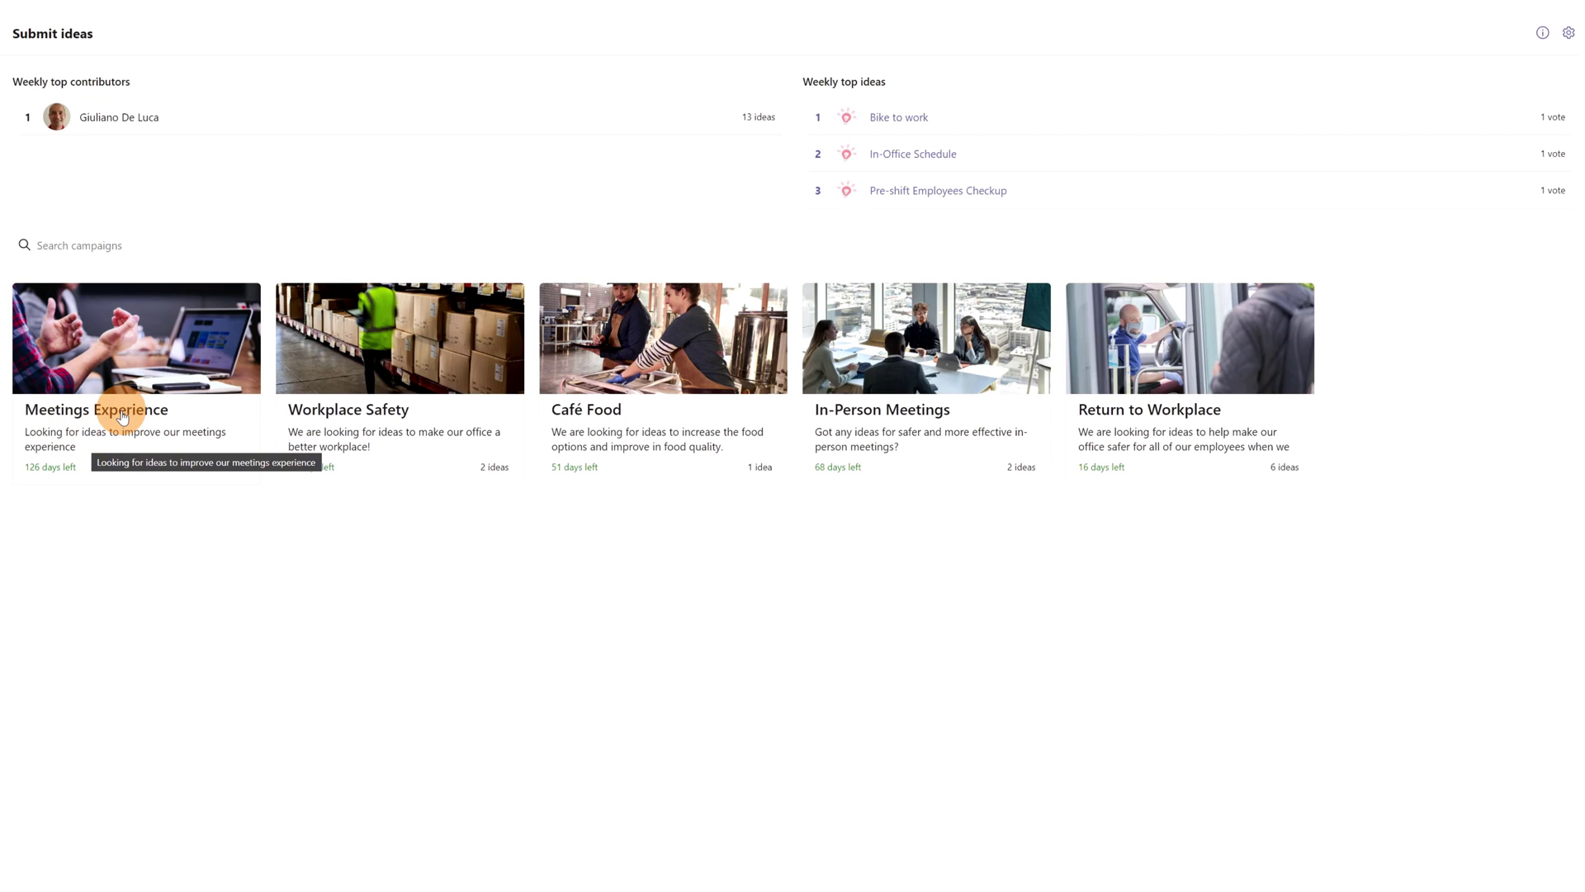
pyautogui.click(178, 367)
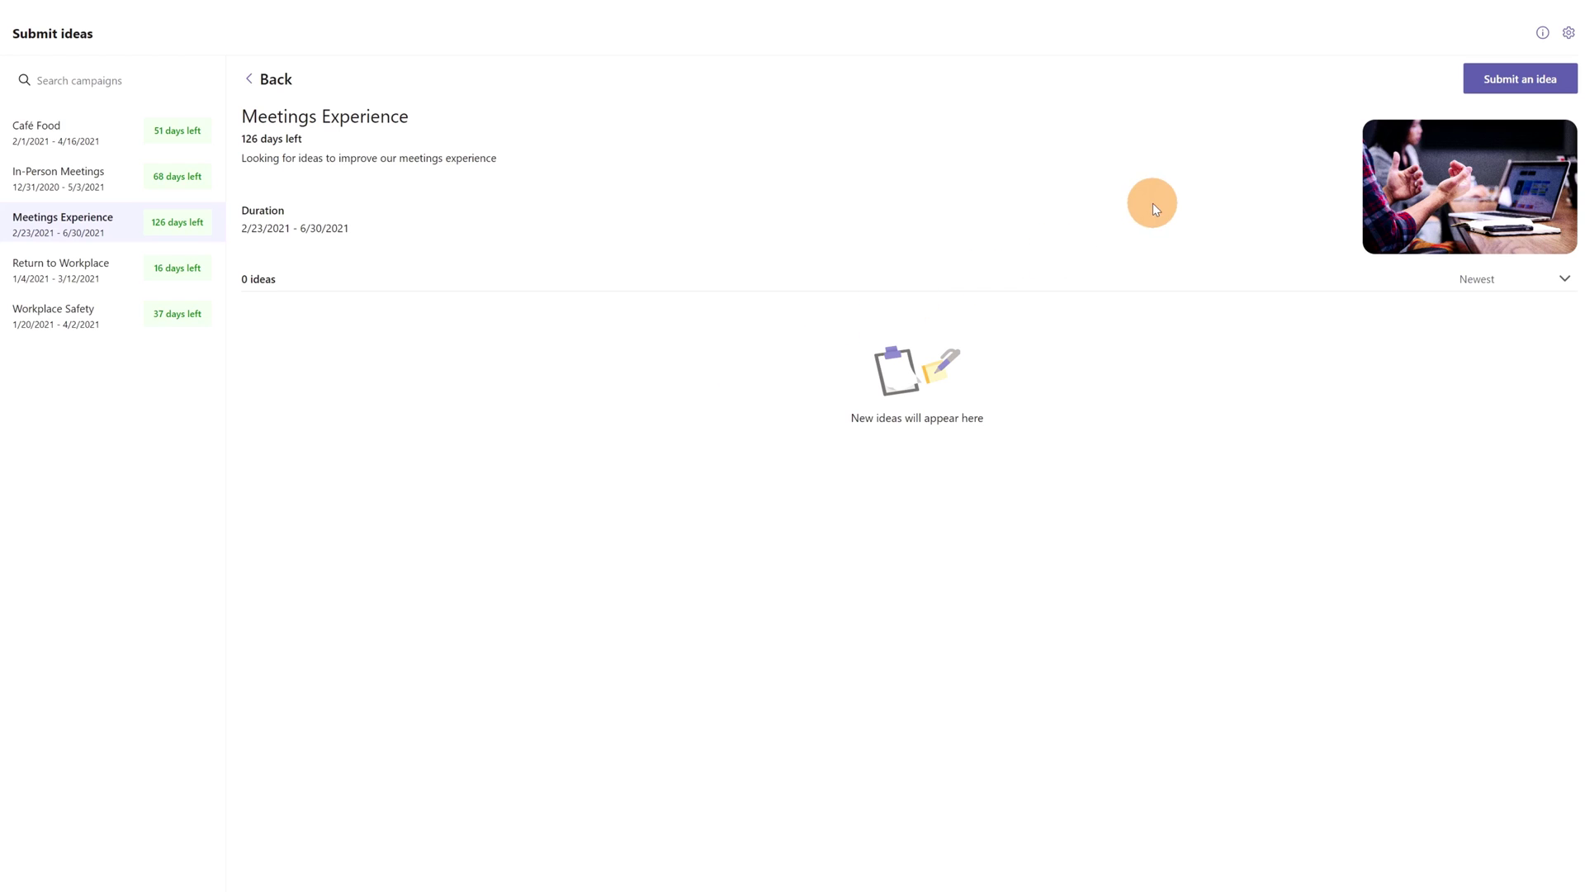
pyautogui.click(1499, 80)
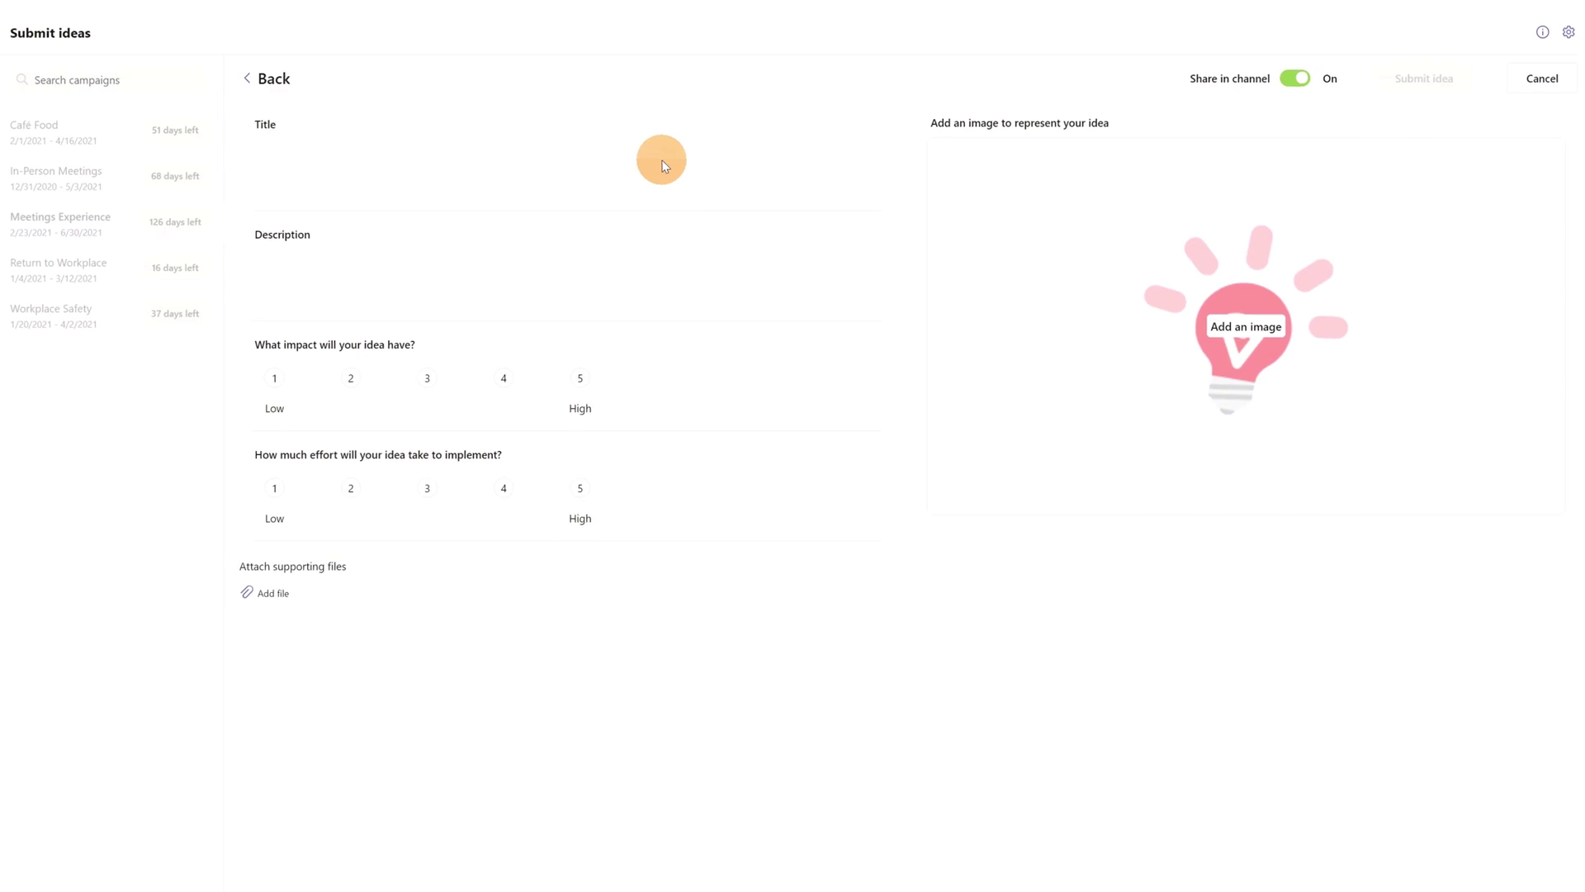
# Step: Title the idea "Better Brainstorming with Whiteboard", describe its benefits for remote teams and effective meetings, and rate its impact 4 and effort 2
pyautogui.click(533, 155)
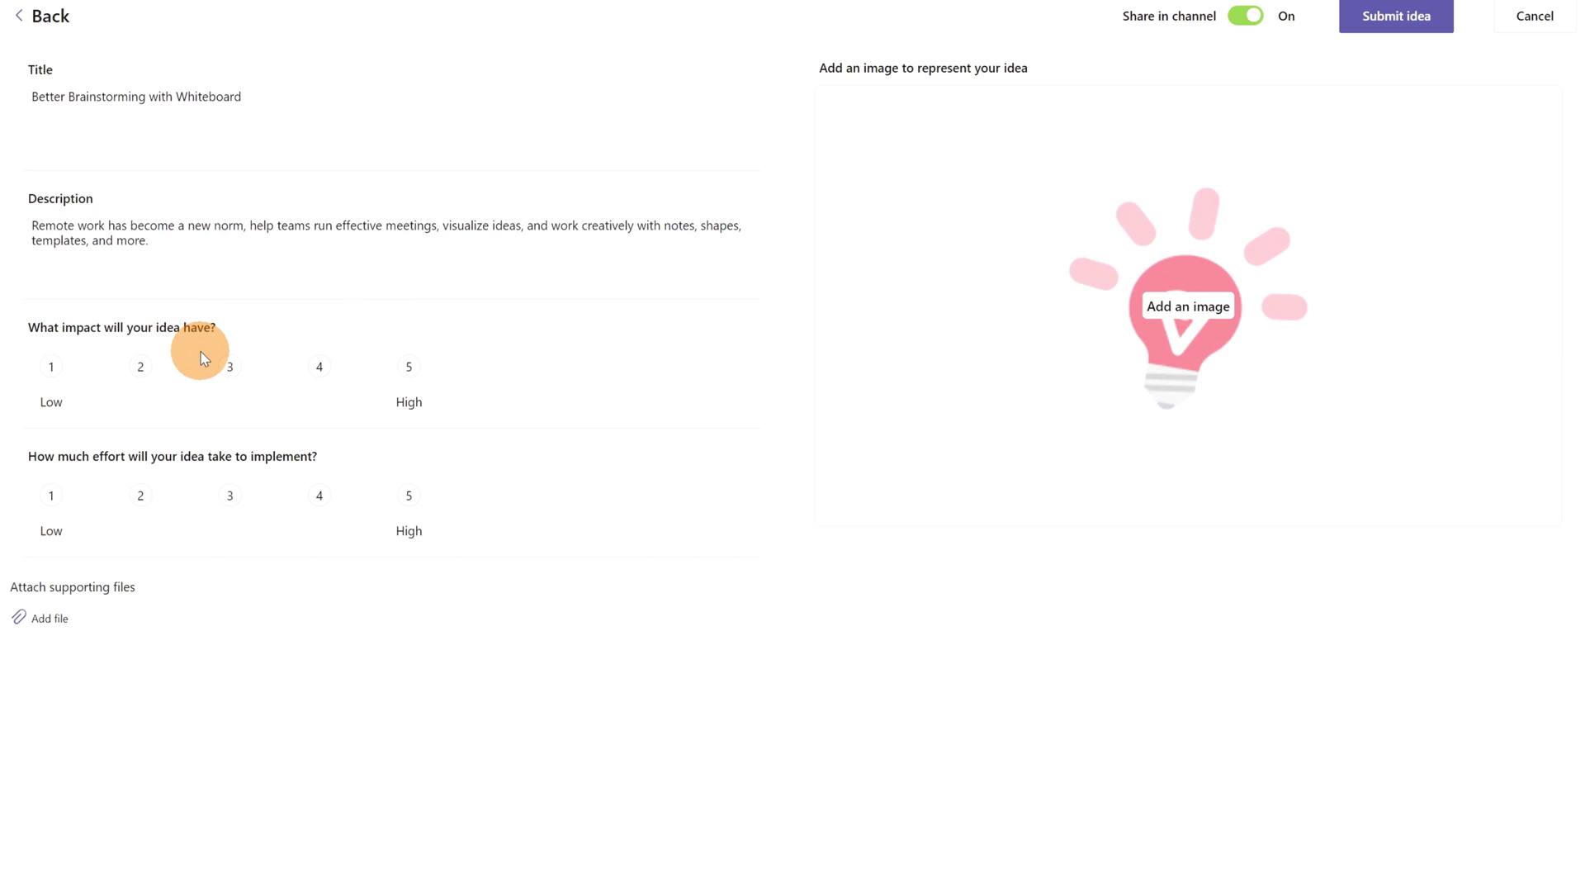
pyautogui.click(320, 370)
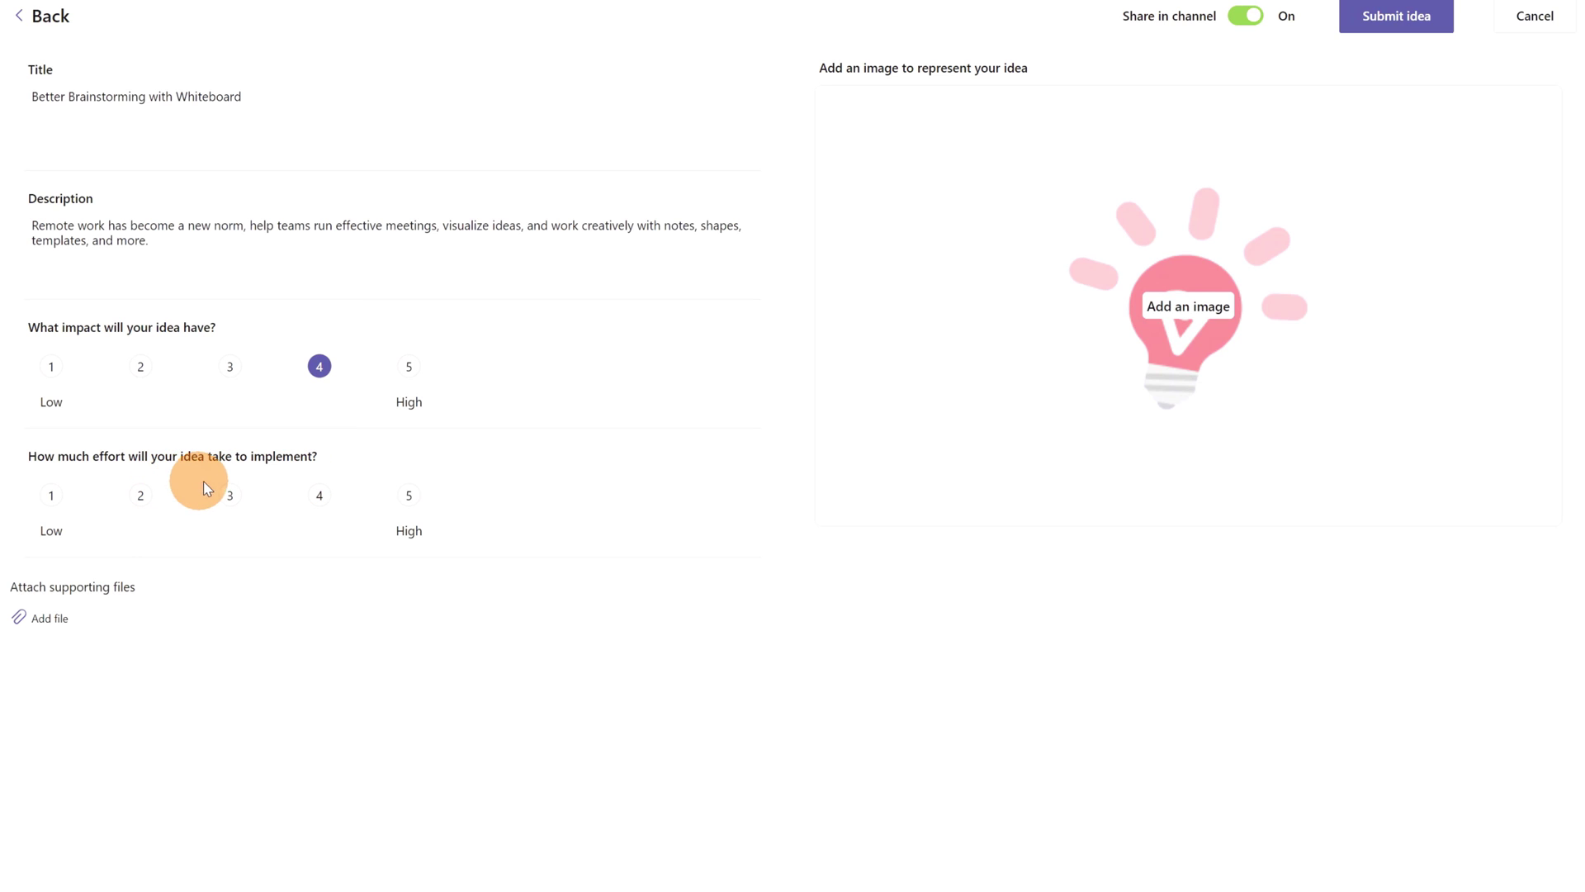
pyautogui.click(140, 495)
# Step: Attach Whiteboard.docx from the Desktop folder as a supporting file, showing all file types to find it
pyautogui.click(56, 621)
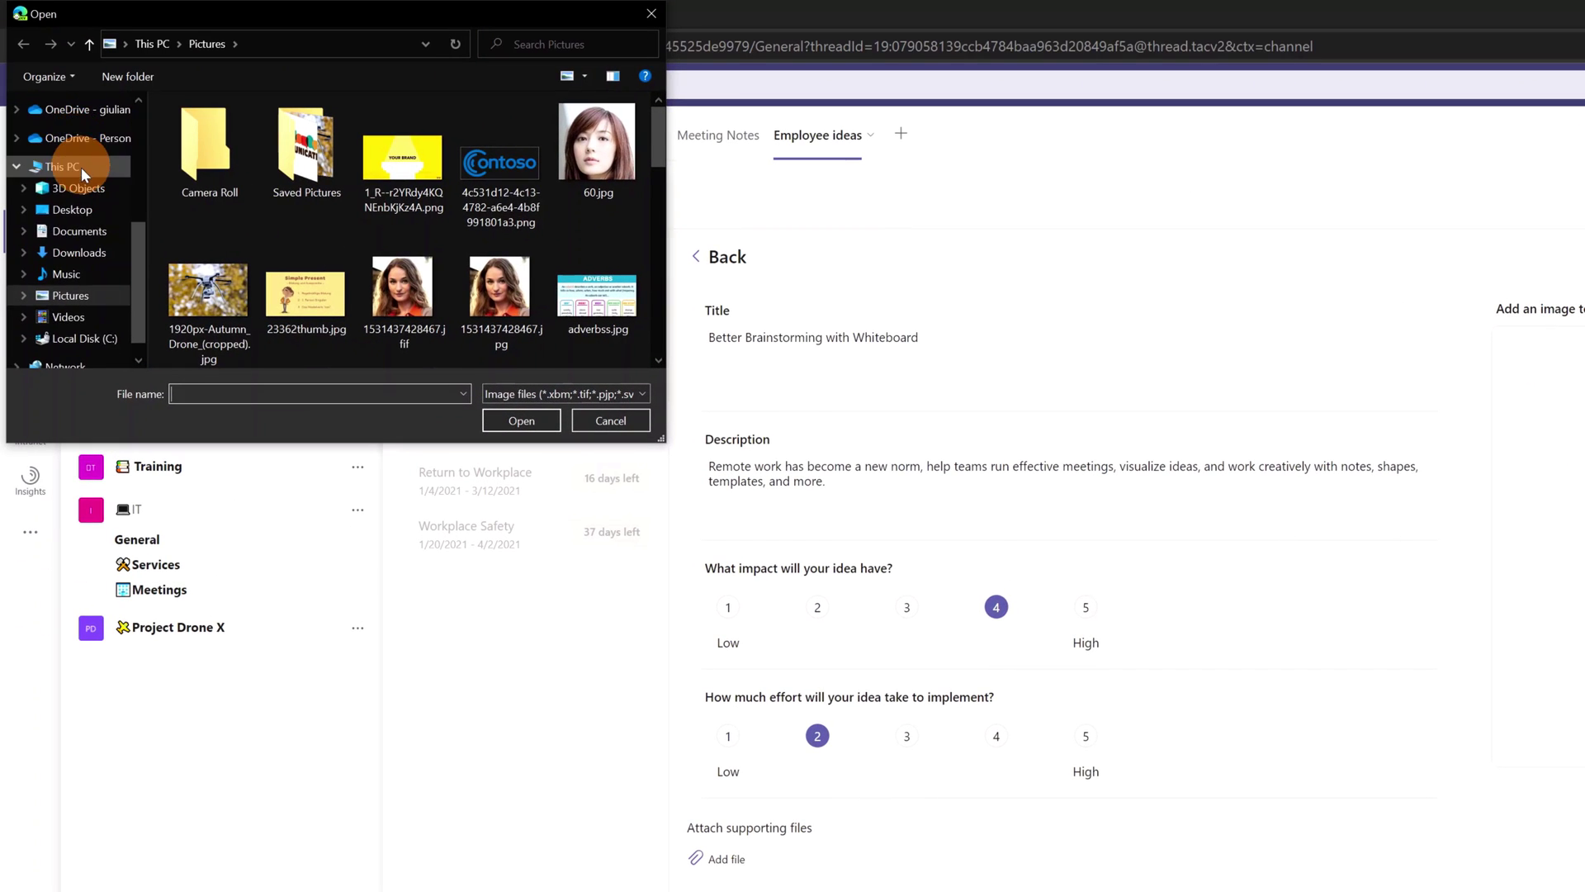
pyautogui.scroll(2, 81, 181)
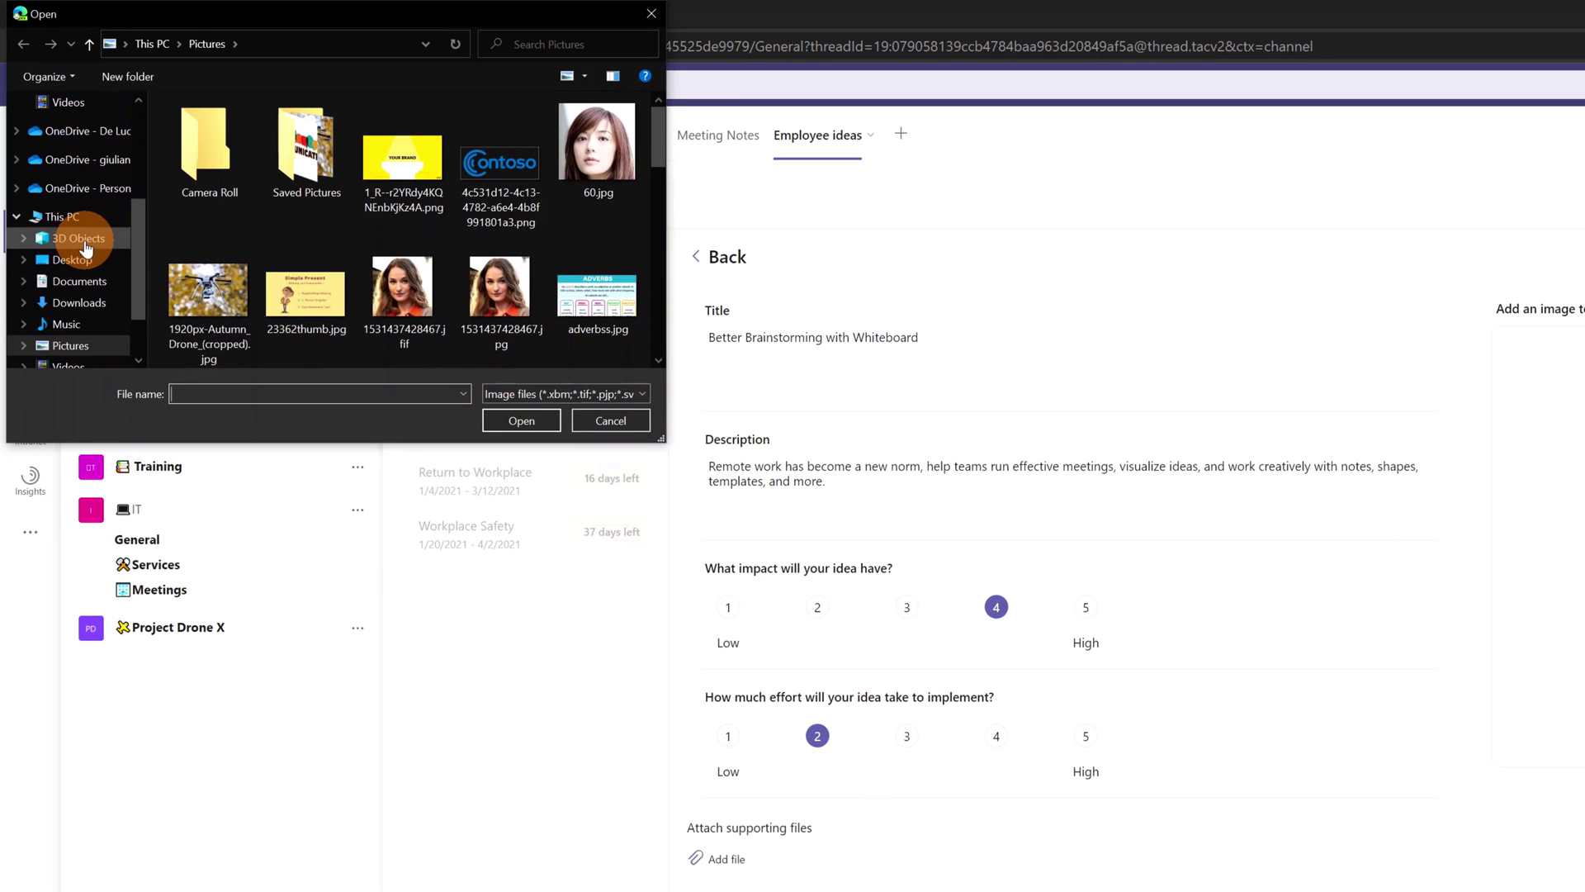
pyautogui.click(68, 259)
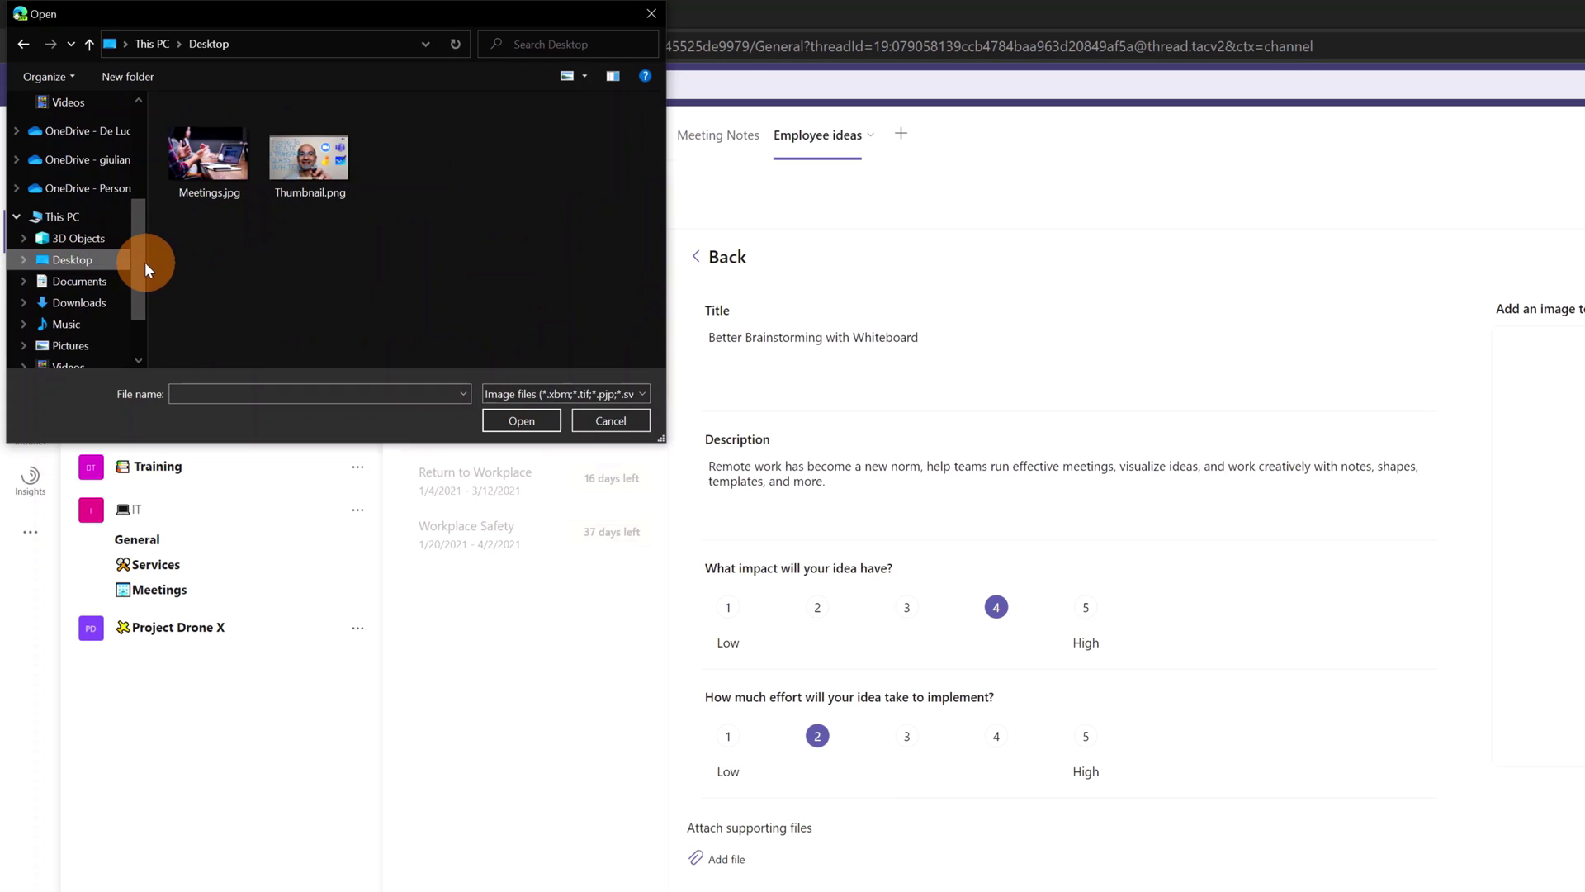
pyautogui.click(544, 396)
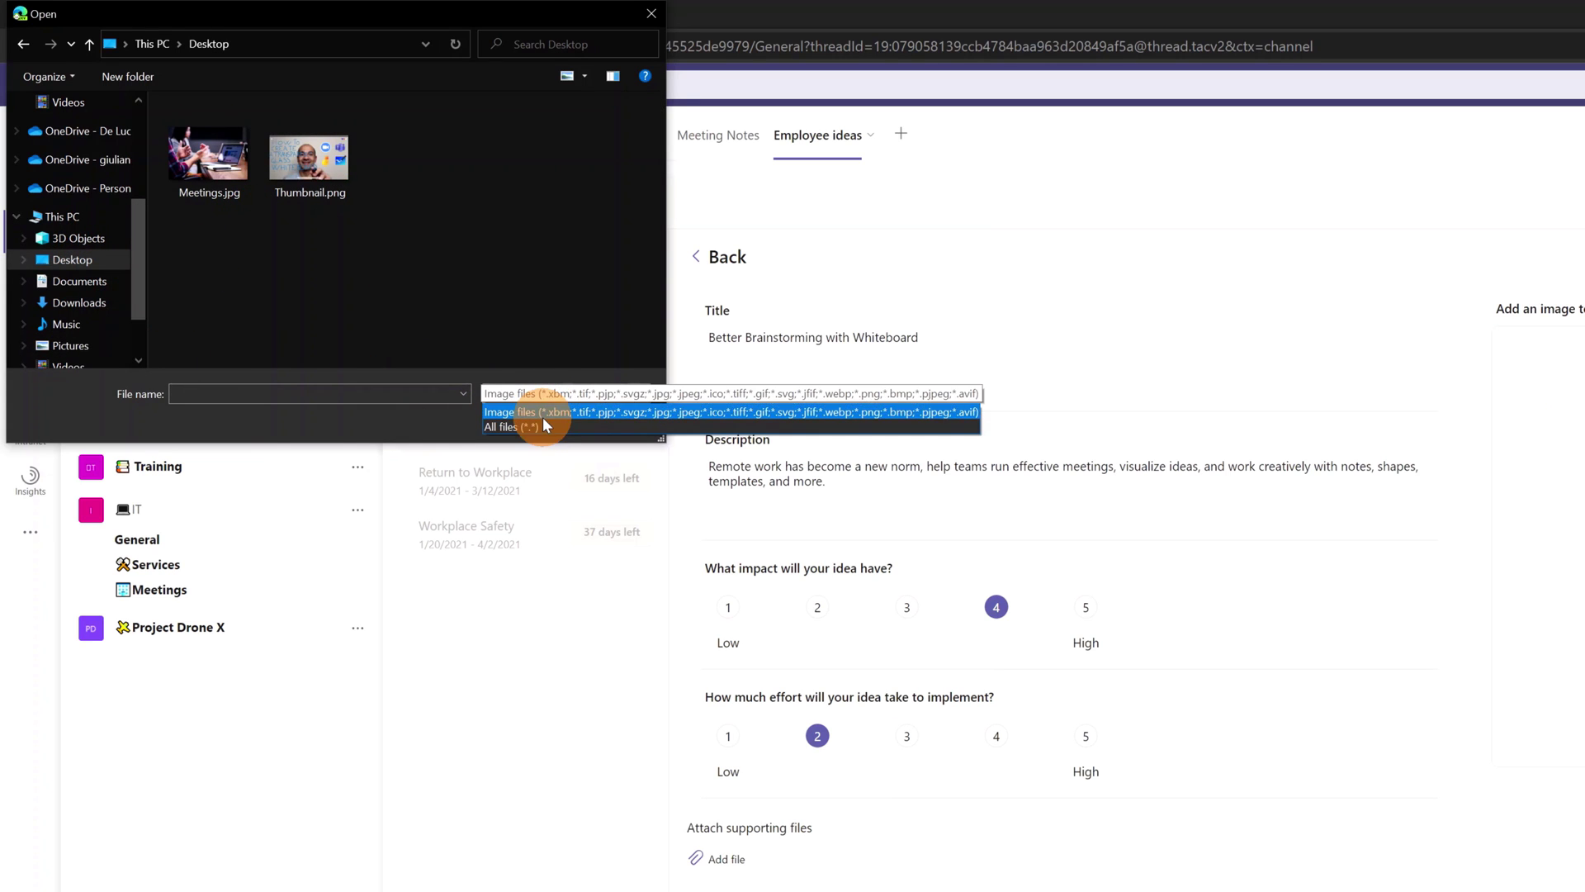
pyautogui.click(543, 426)
pyautogui.click(412, 185)
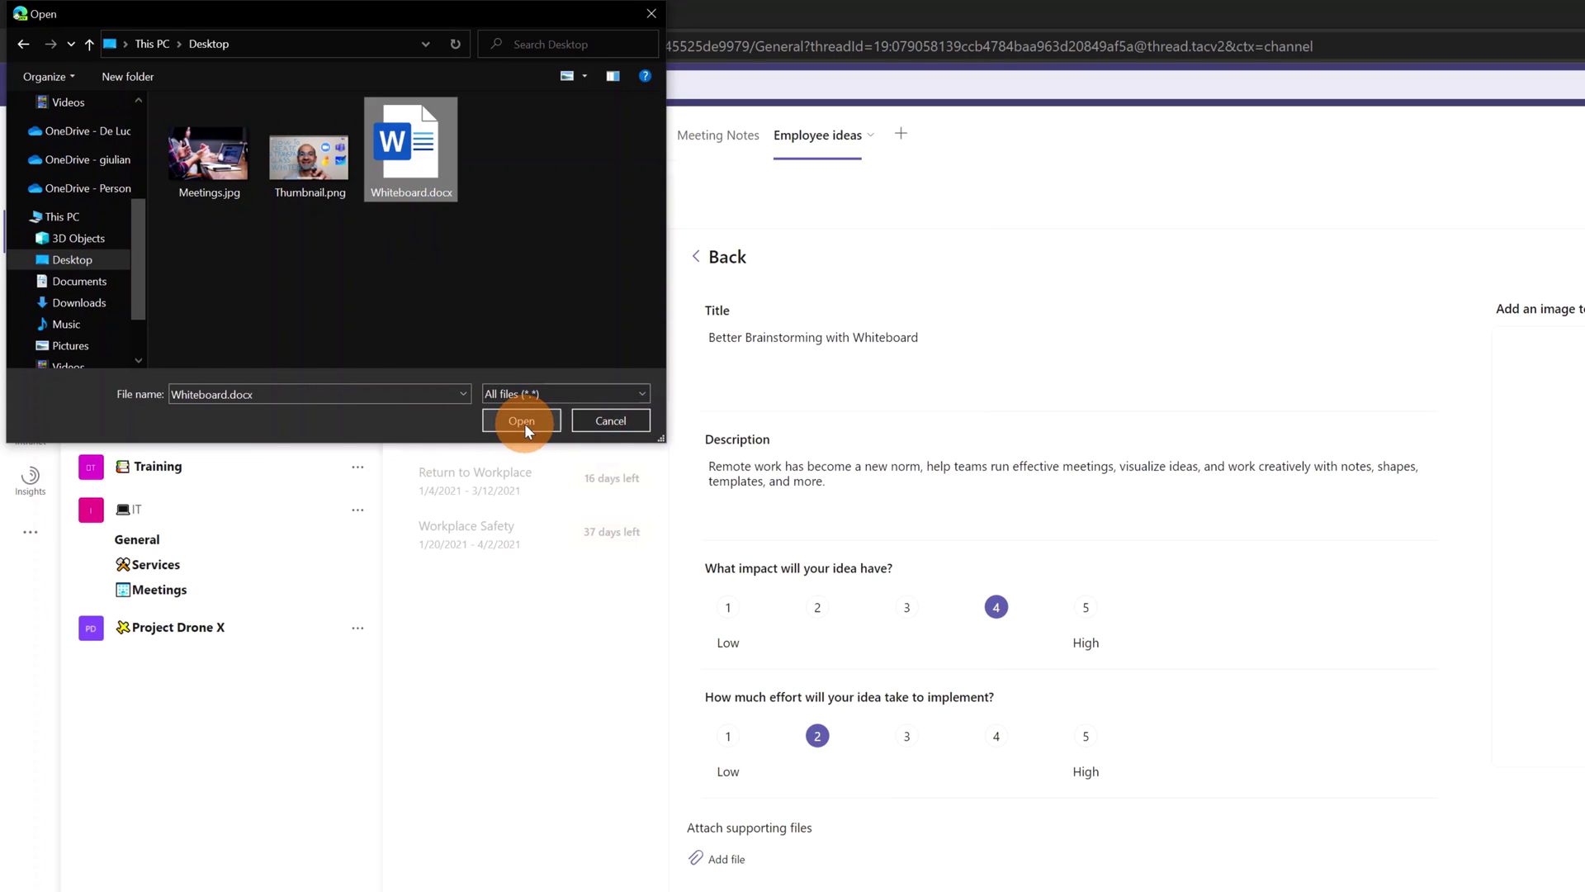
pyautogui.click(524, 423)
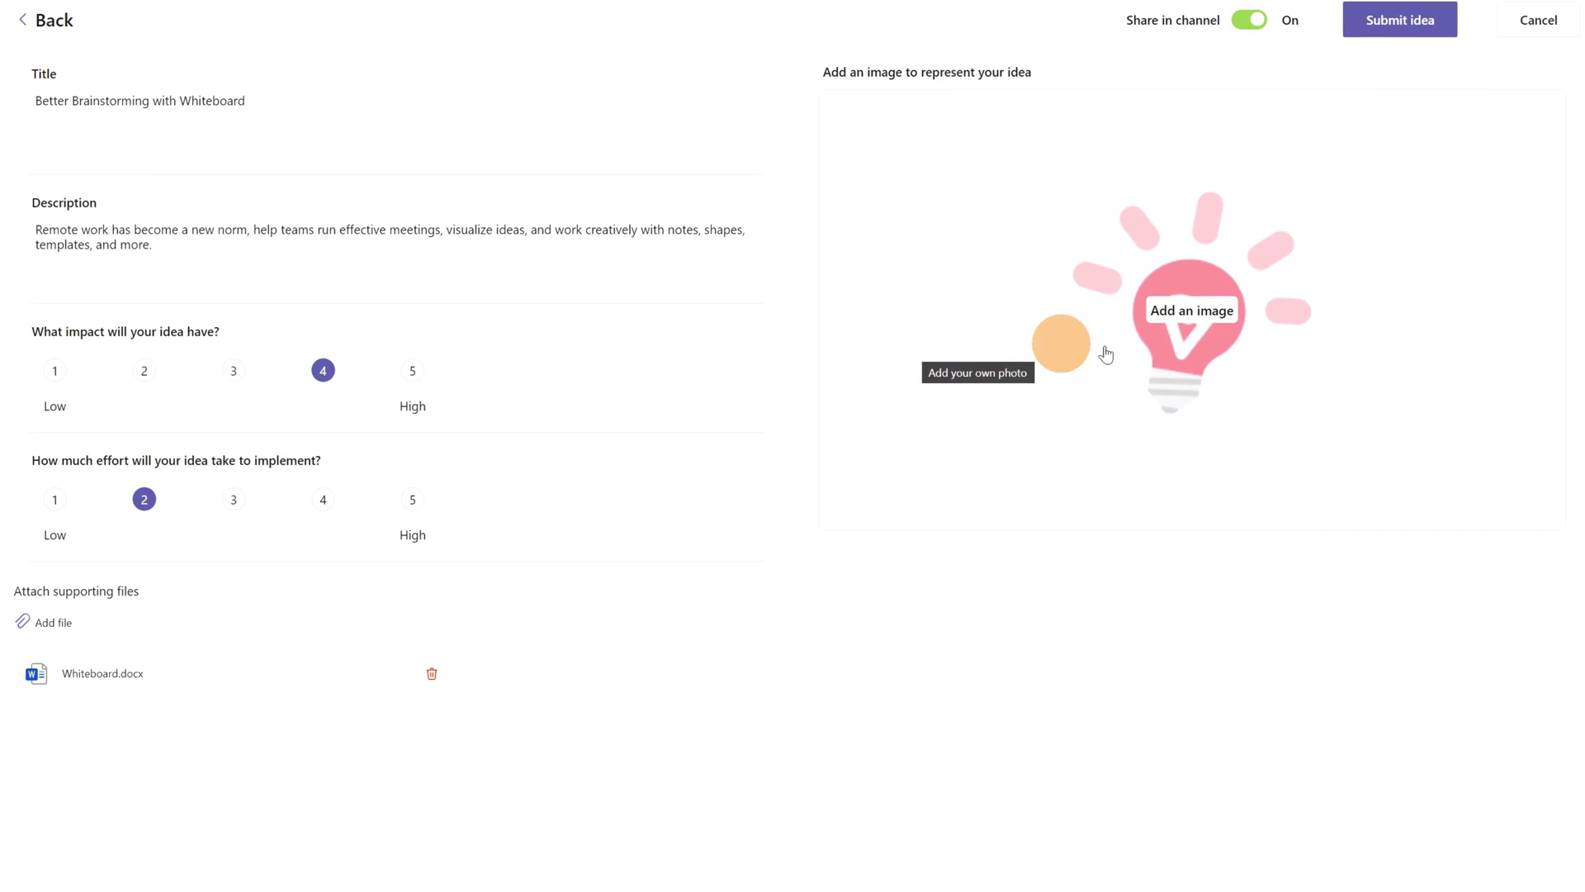
# Step: Add Thumbnail.png from the Desktop folder as the idea's representative image and submit the idea with channel sharing on
pyautogui.click(1129, 355)
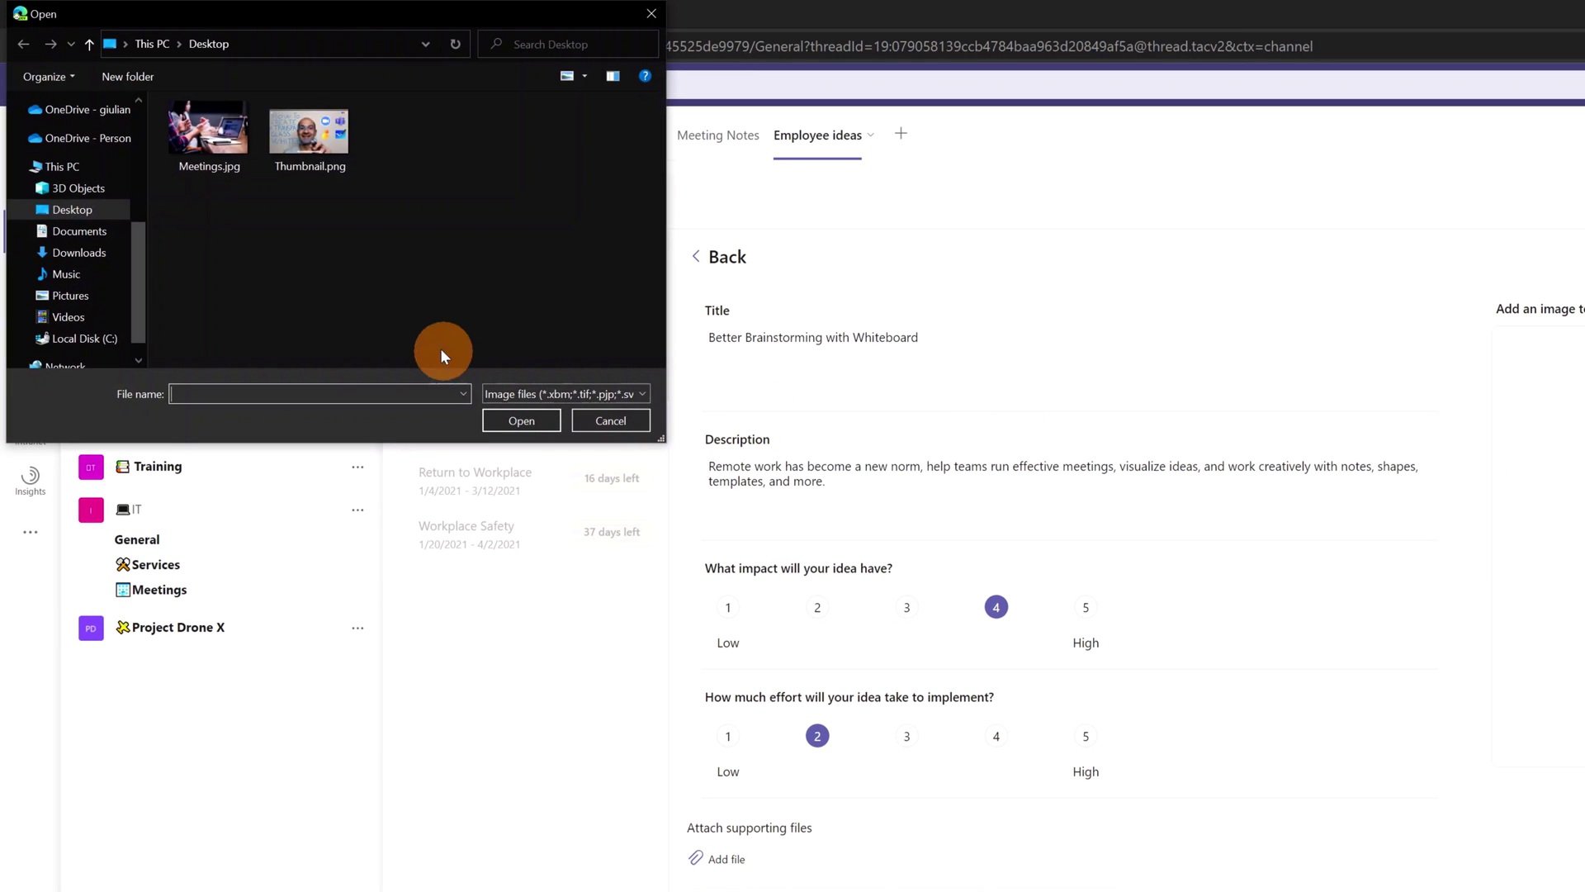
pyautogui.click(319, 145)
pyautogui.click(523, 421)
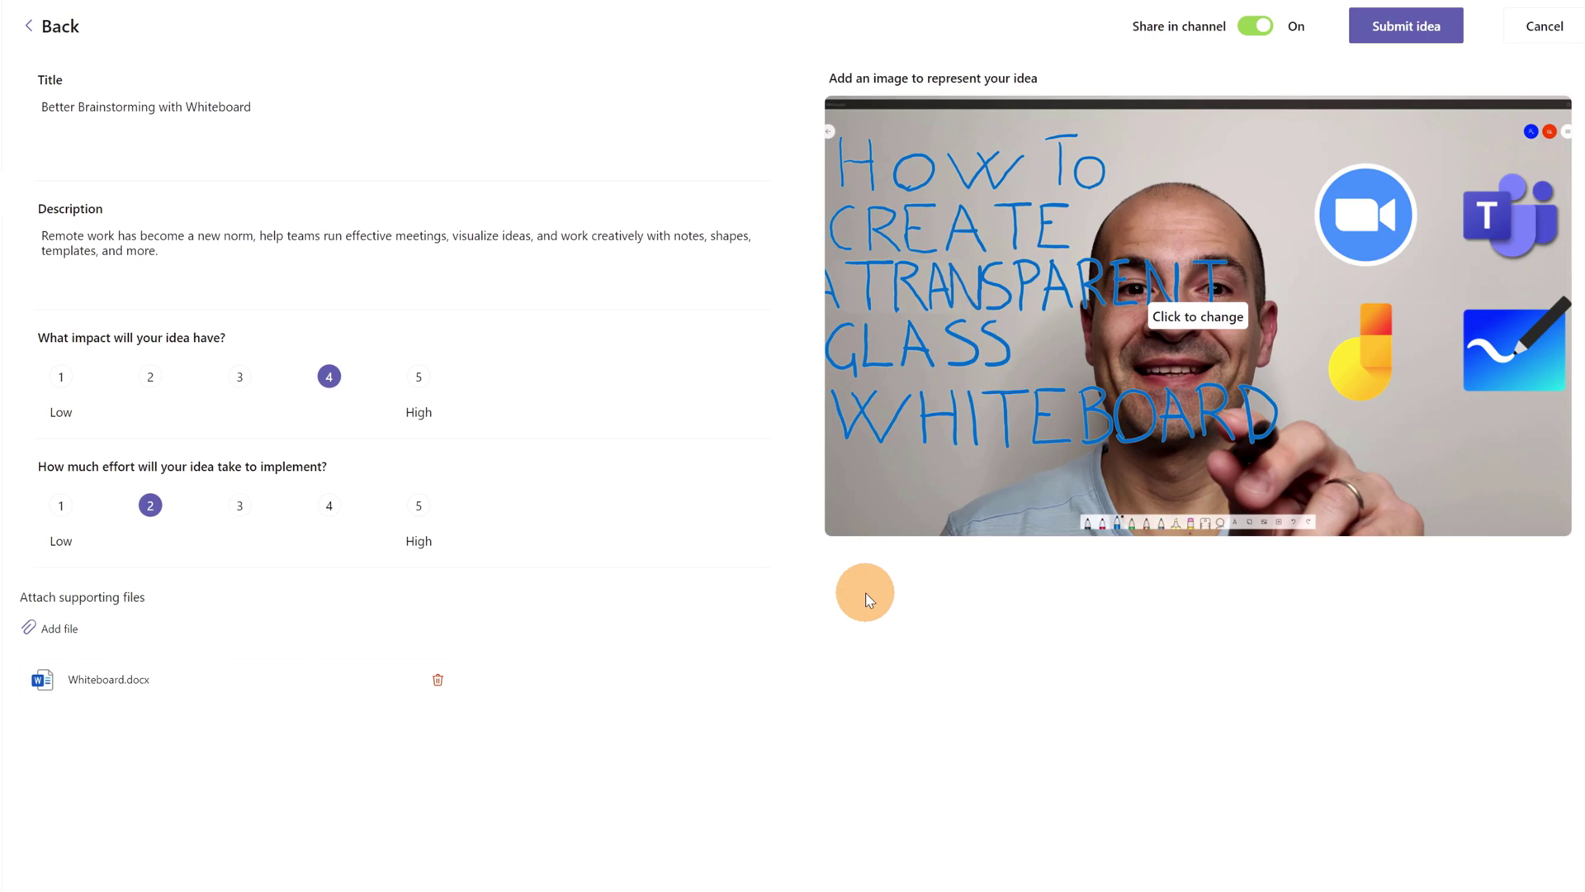
pyautogui.click(1398, 32)
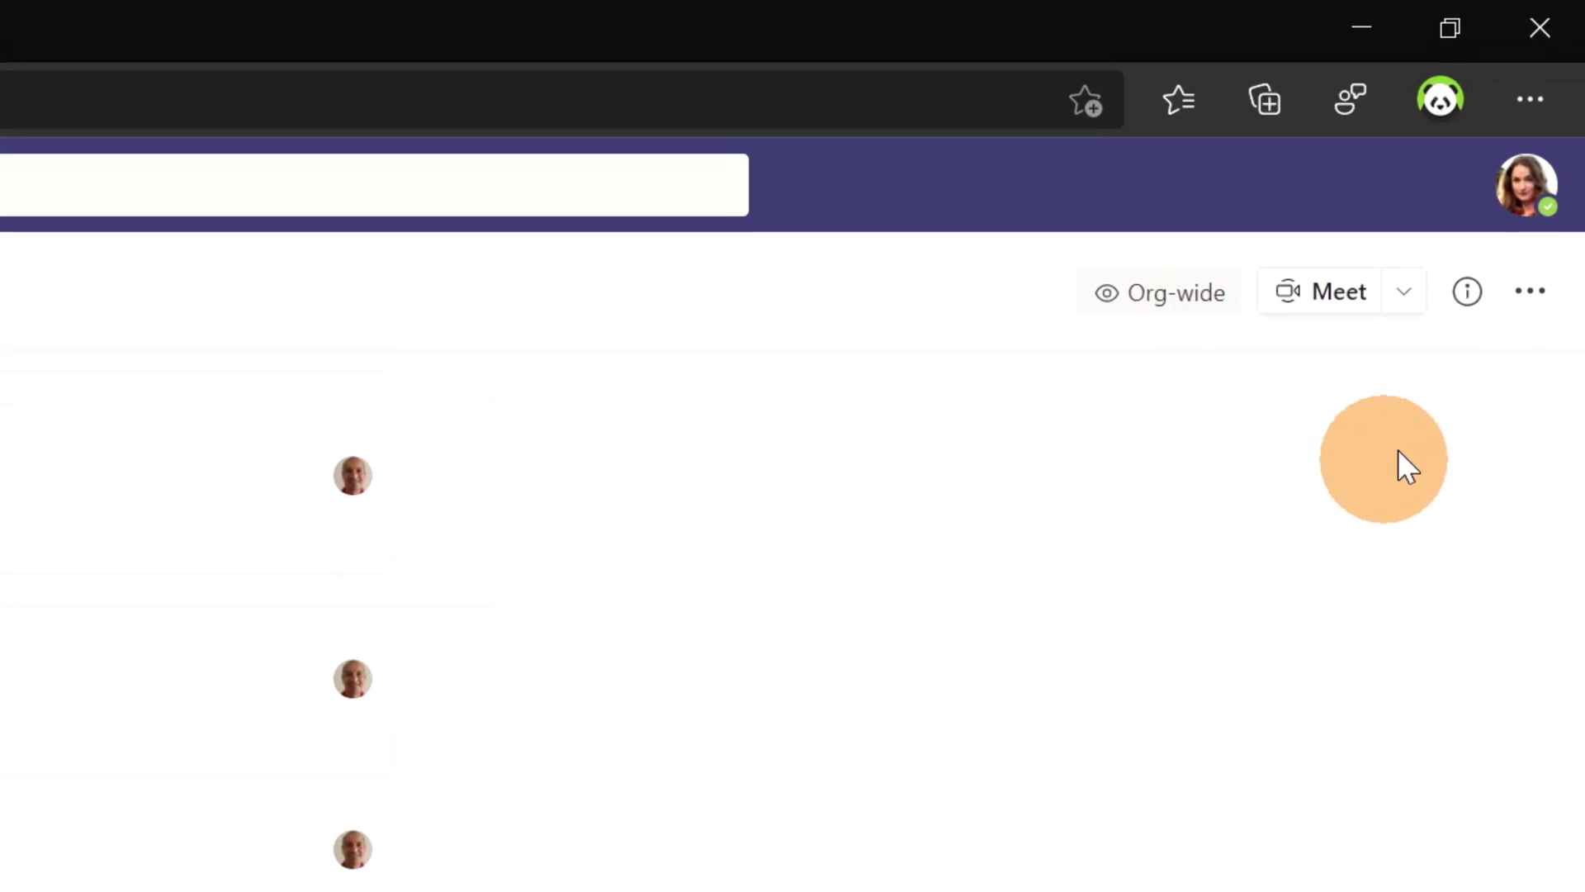
# Step: Check the signed-in account, and vote for the "Better Brainstorming with Whiteboard" idea in the Meetings Experience campaign
pyautogui.click(1556, 198)
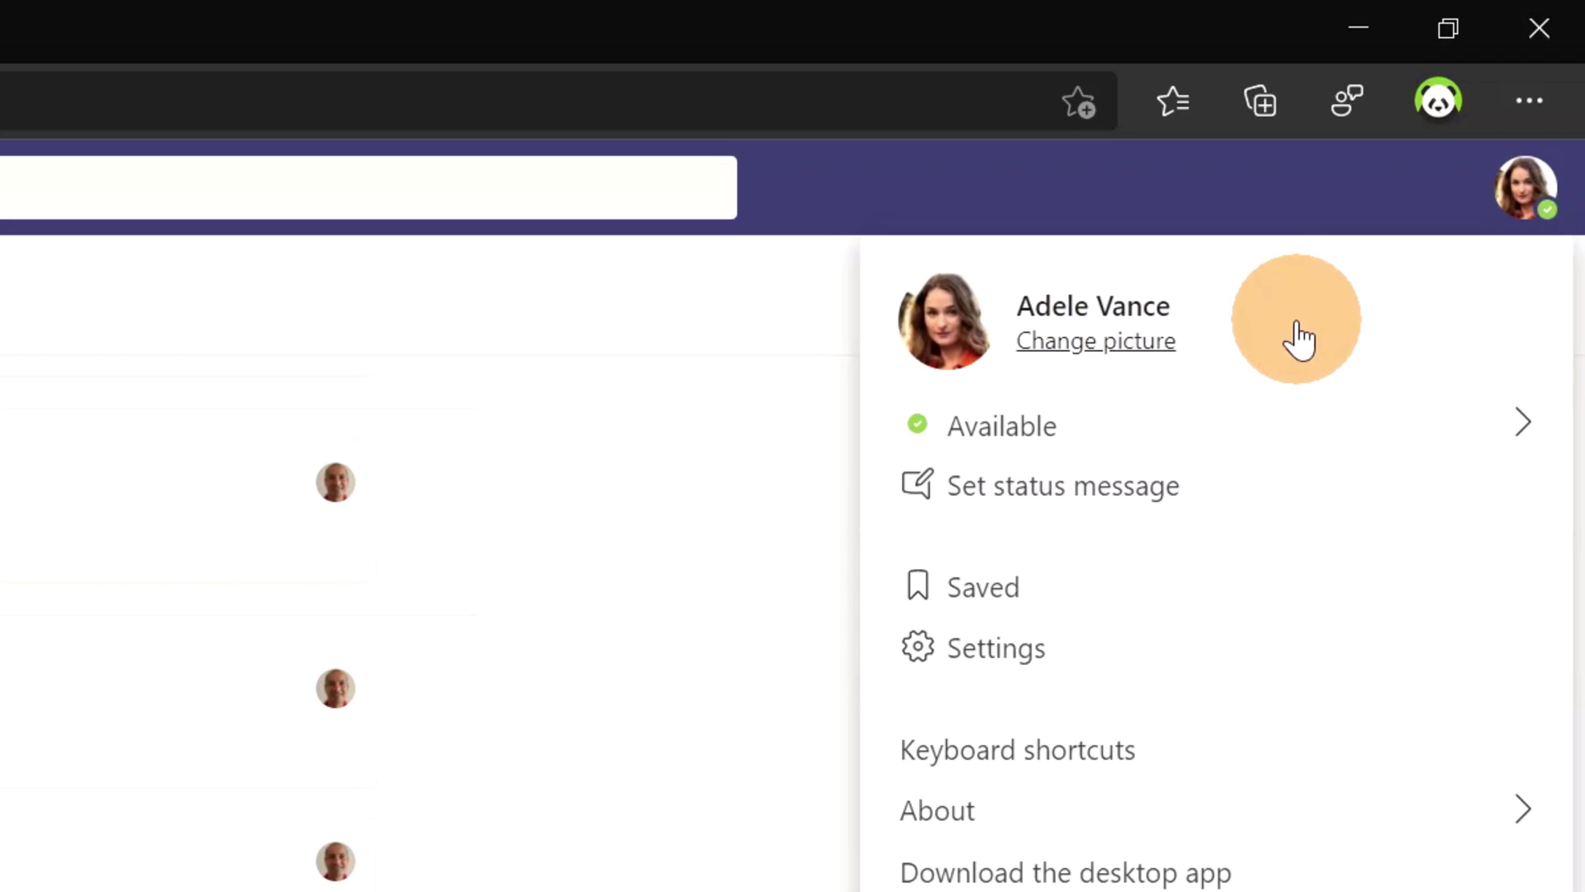
pyautogui.press('Escape')
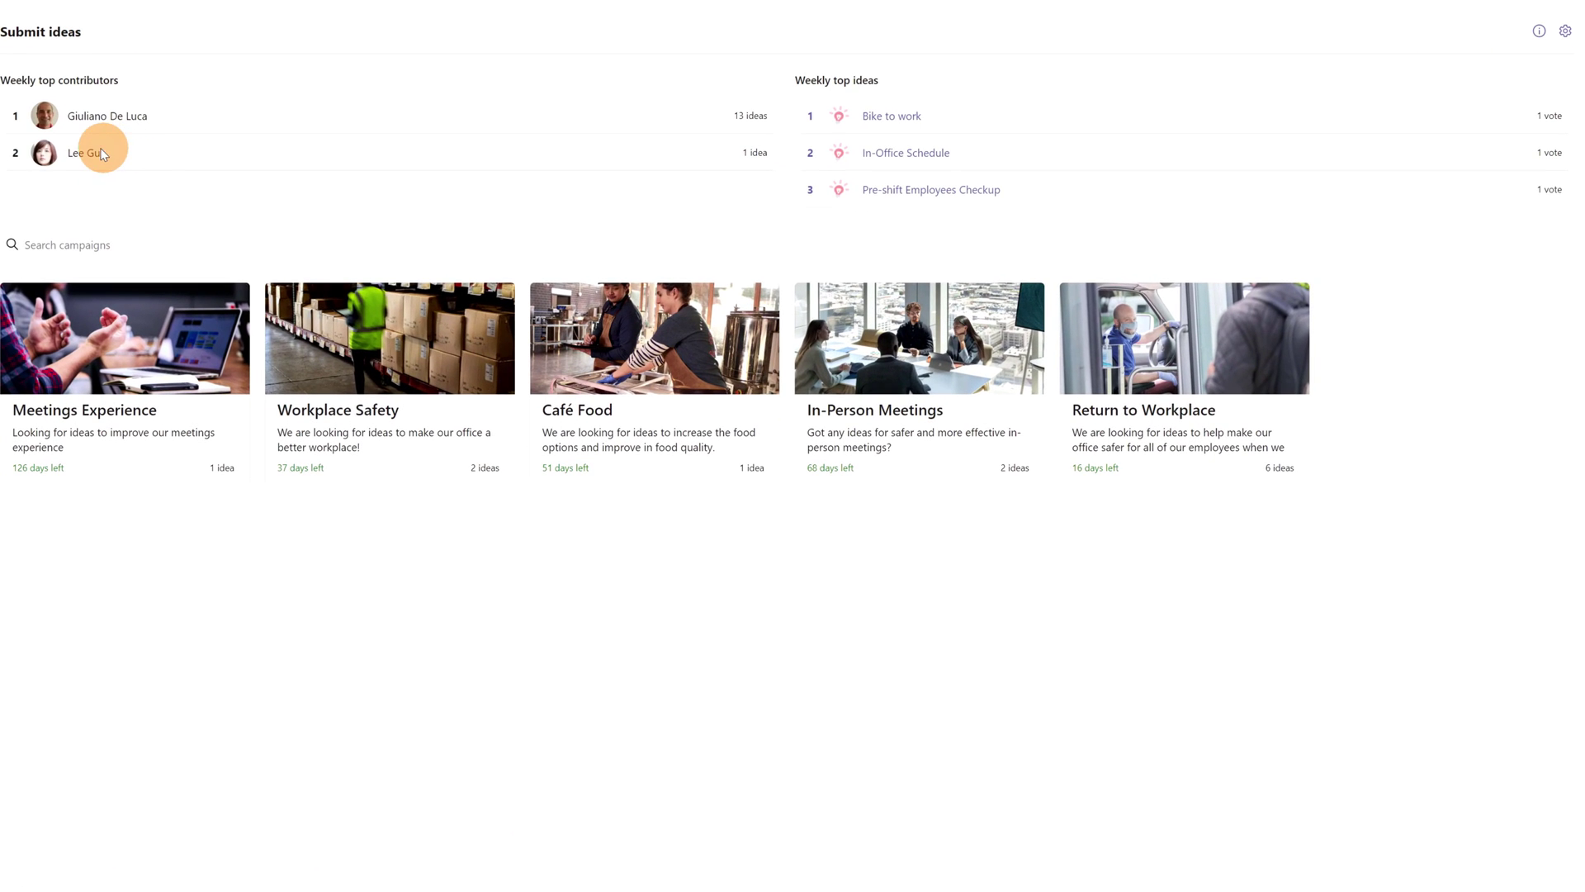
pyautogui.click(127, 413)
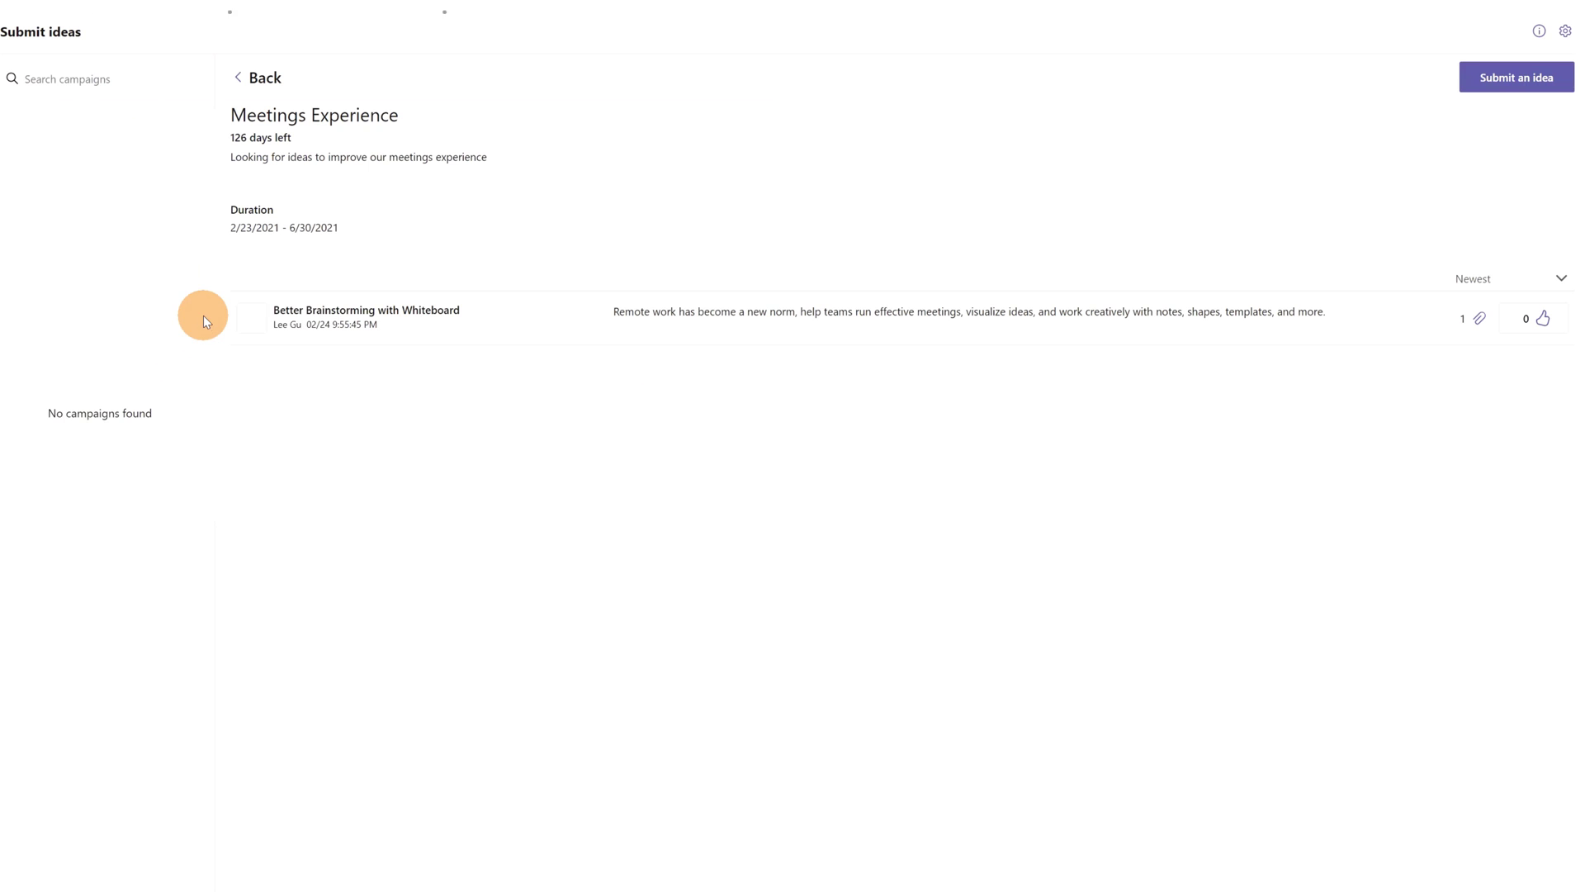
pyautogui.click(435, 314)
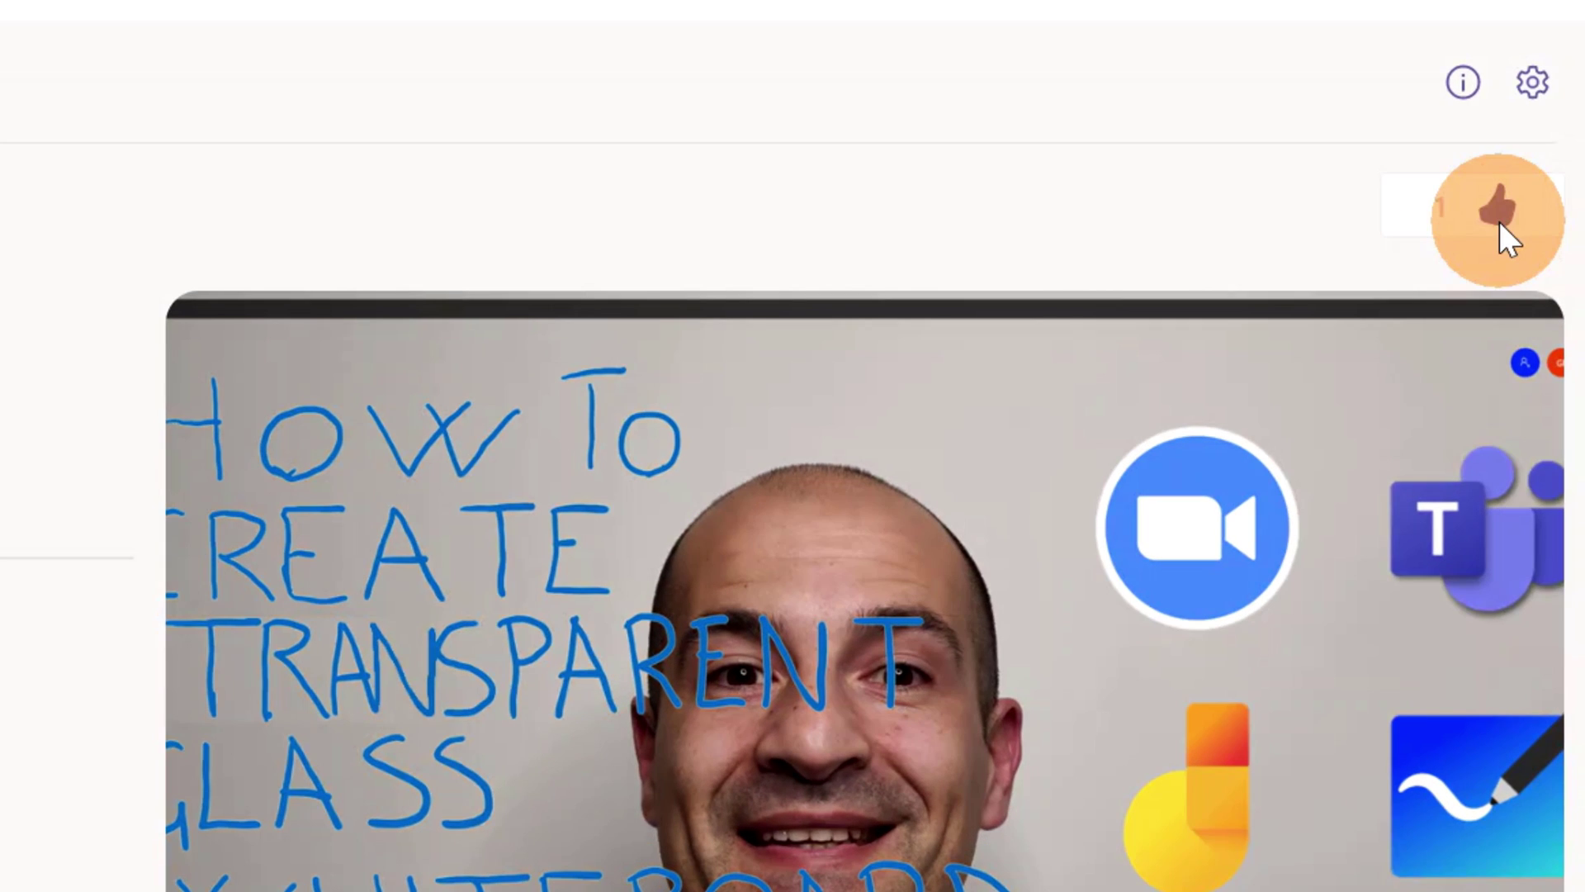
pyautogui.click(1498, 228)
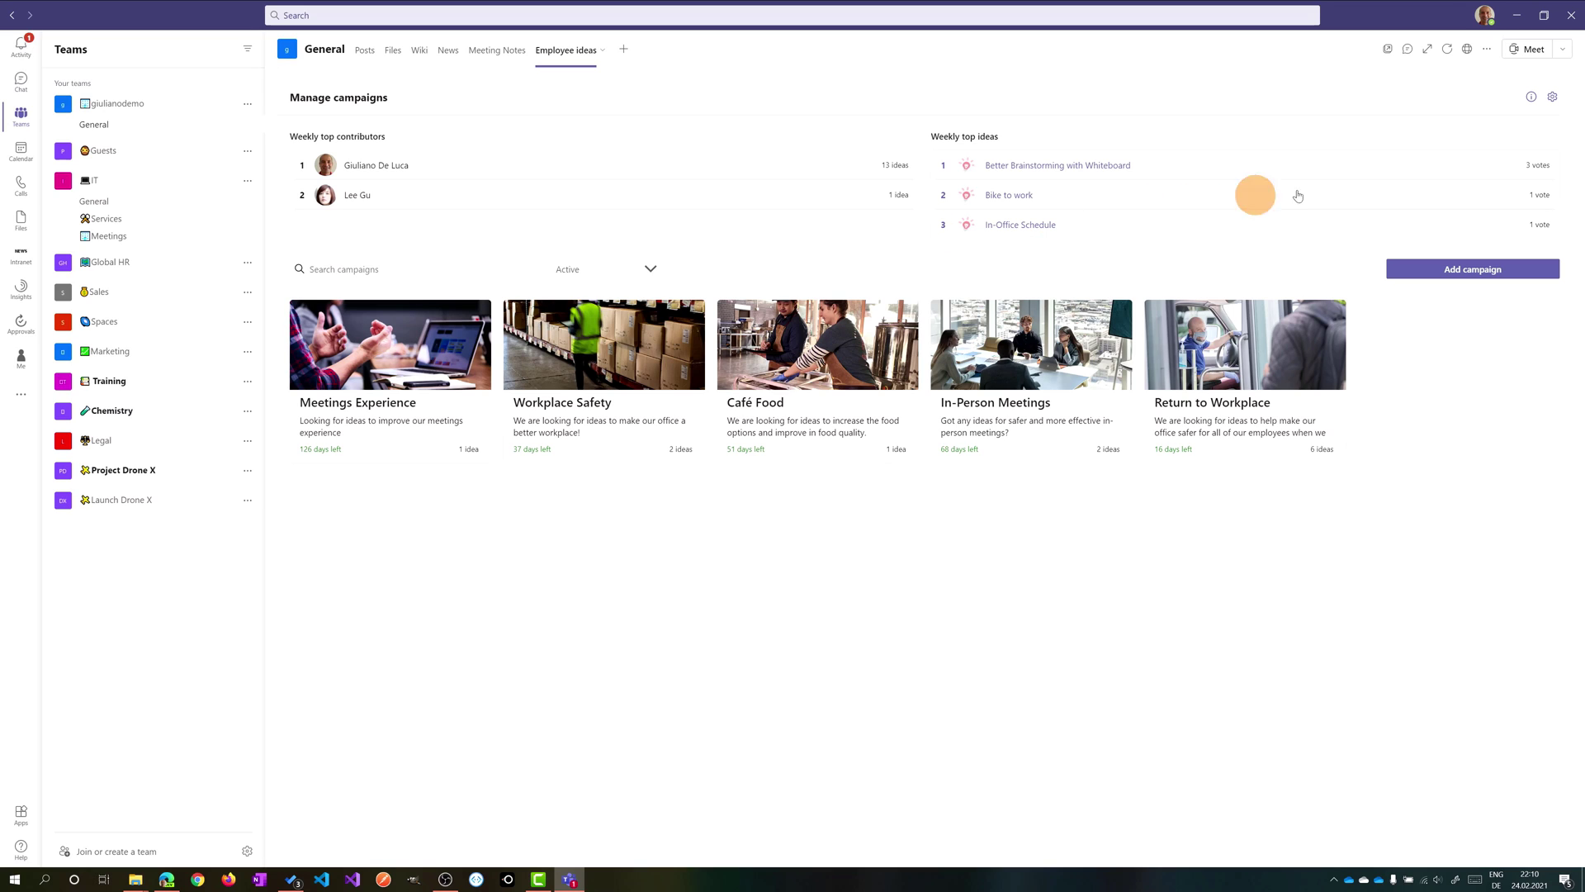
# Step: View the Employee ideas app's information page and open the demo team's Employee ideas app for editing in Power Apps
pyautogui.click(1532, 99)
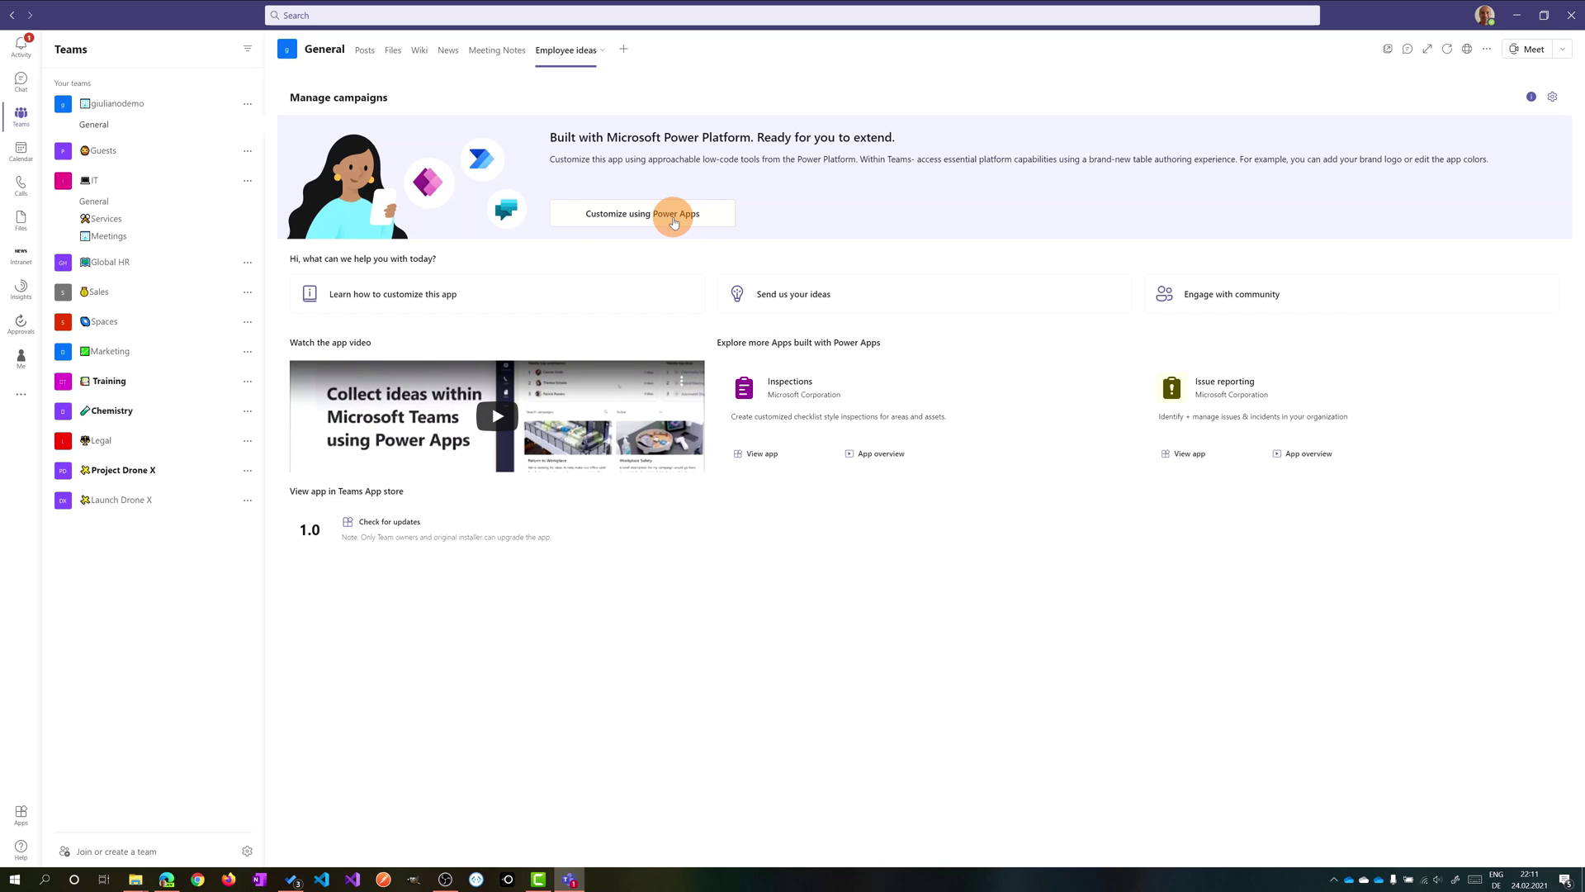
pyautogui.click(19, 400)
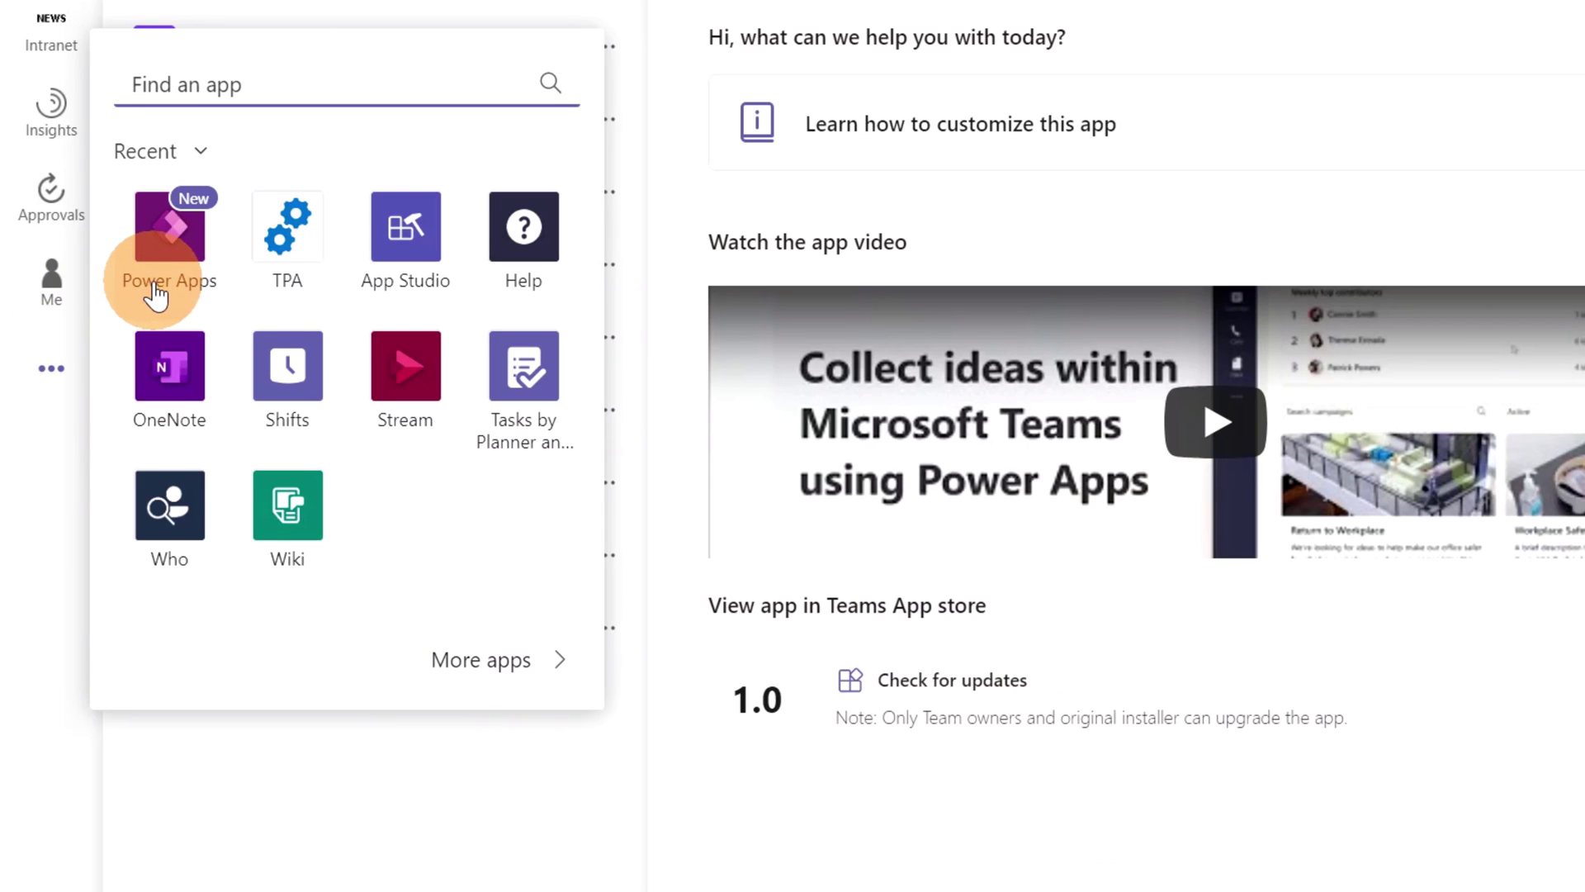
pyautogui.click(204, 264)
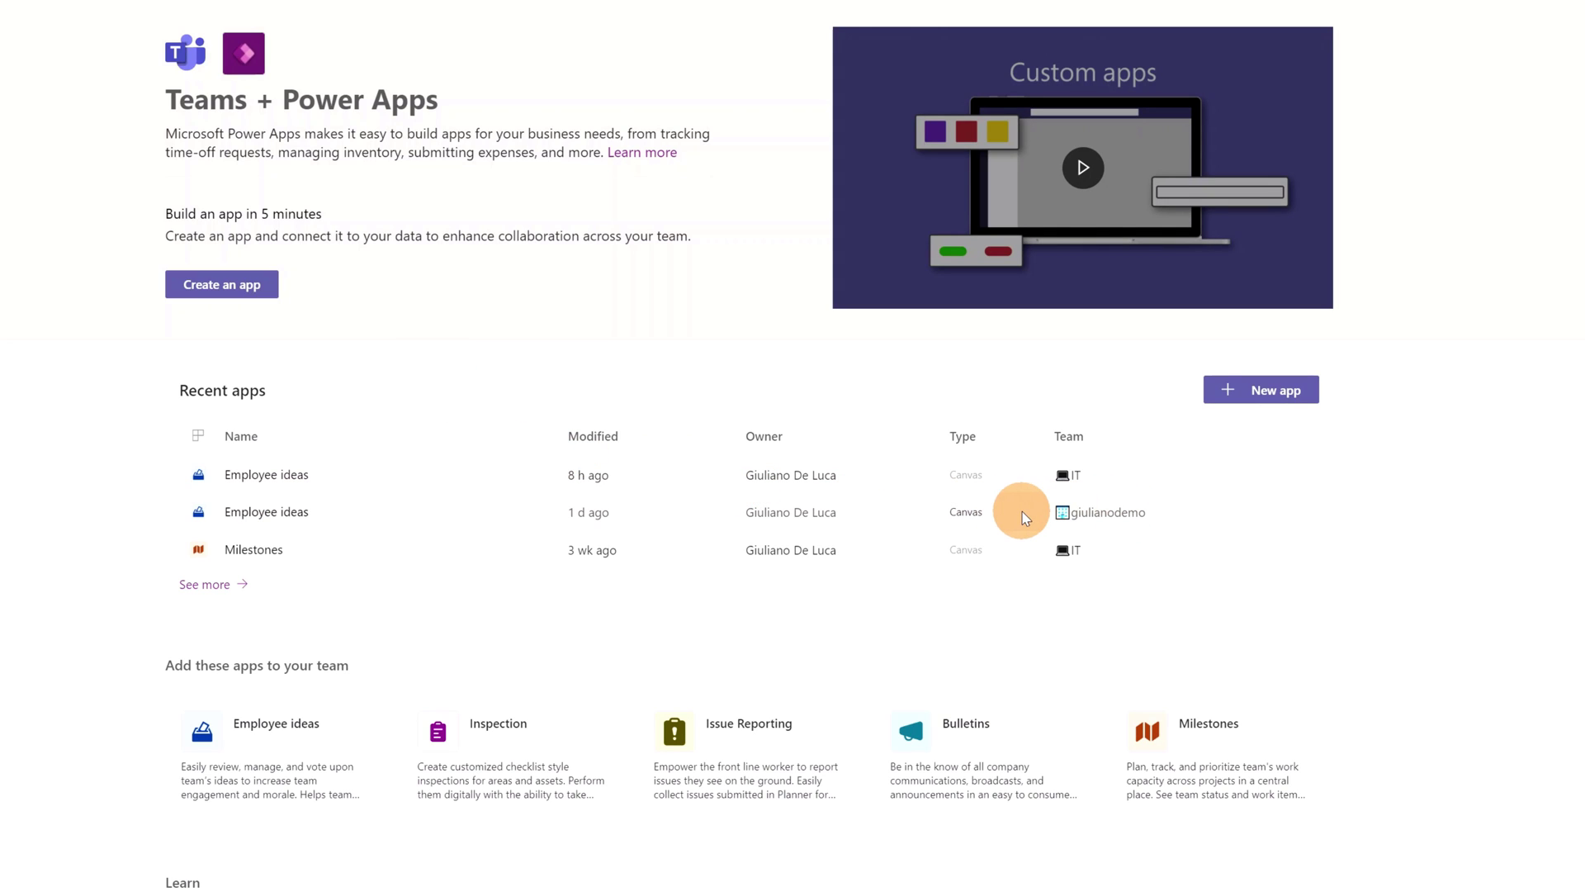
pyautogui.click(279, 512)
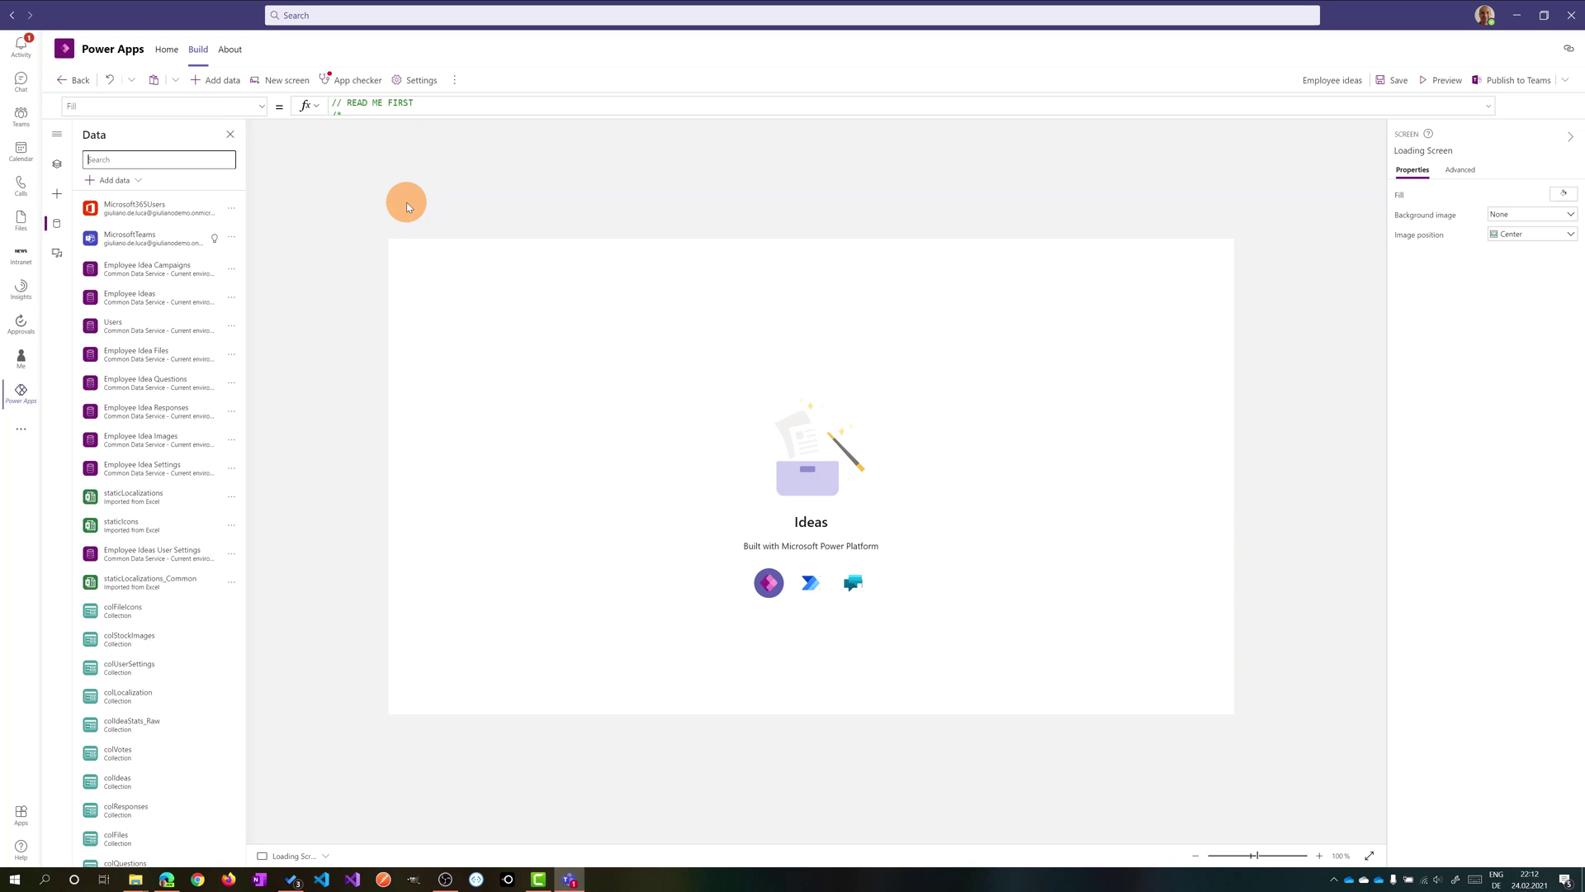